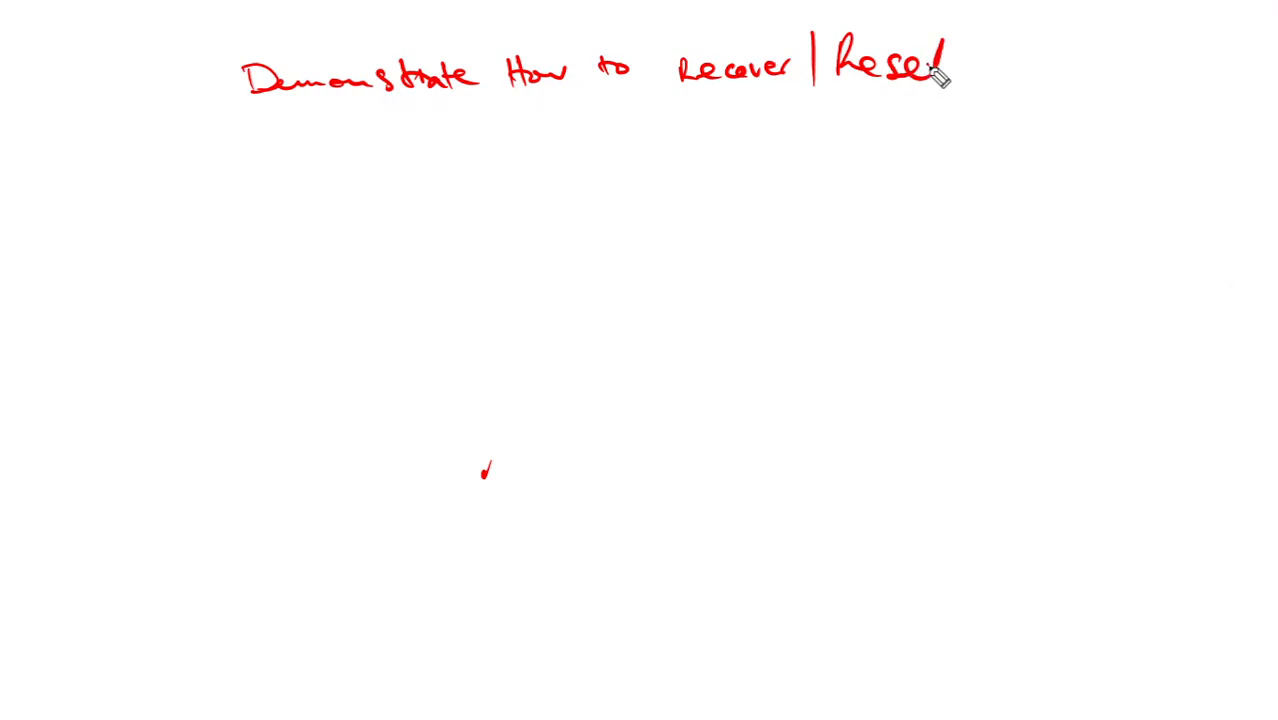
- Handwrite the Recover/Reset title and the root and admin arrows, bracketed under MIVB, and begin a note below
mouse_move(399, 143)
mouse_down()
mouse_move(379, 165)
mouse_move(670, 143)
mouse_move(681, 153)
mouse_move(759, 131)
mouse_move(845, 143)
mouse_move(877, 130)
mouse_up()
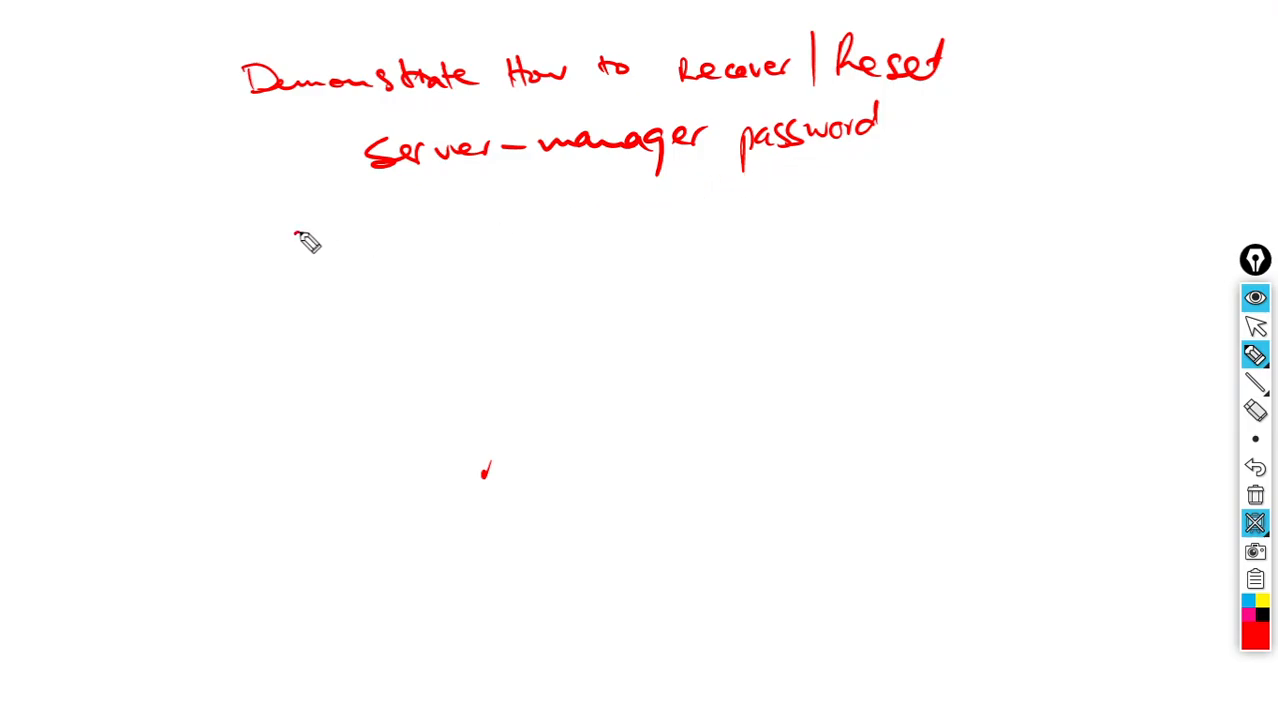
mouse_move(296, 233)
mouse_down()
mouse_move(408, 238)
mouse_move(407, 226)
mouse_move(476, 240)
mouse_move(632, 205)
mouse_up()
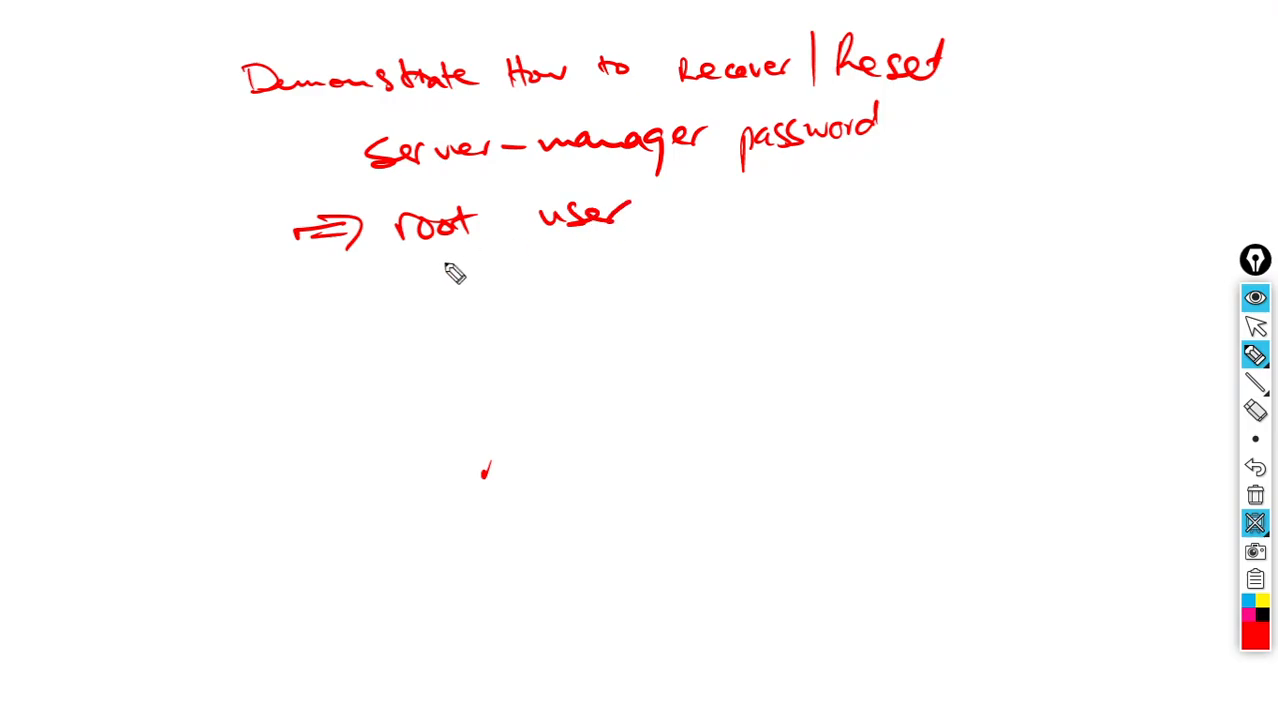
mouse_move(298, 294)
mouse_down()
mouse_move(490, 291)
mouse_move(660, 262)
mouse_up()
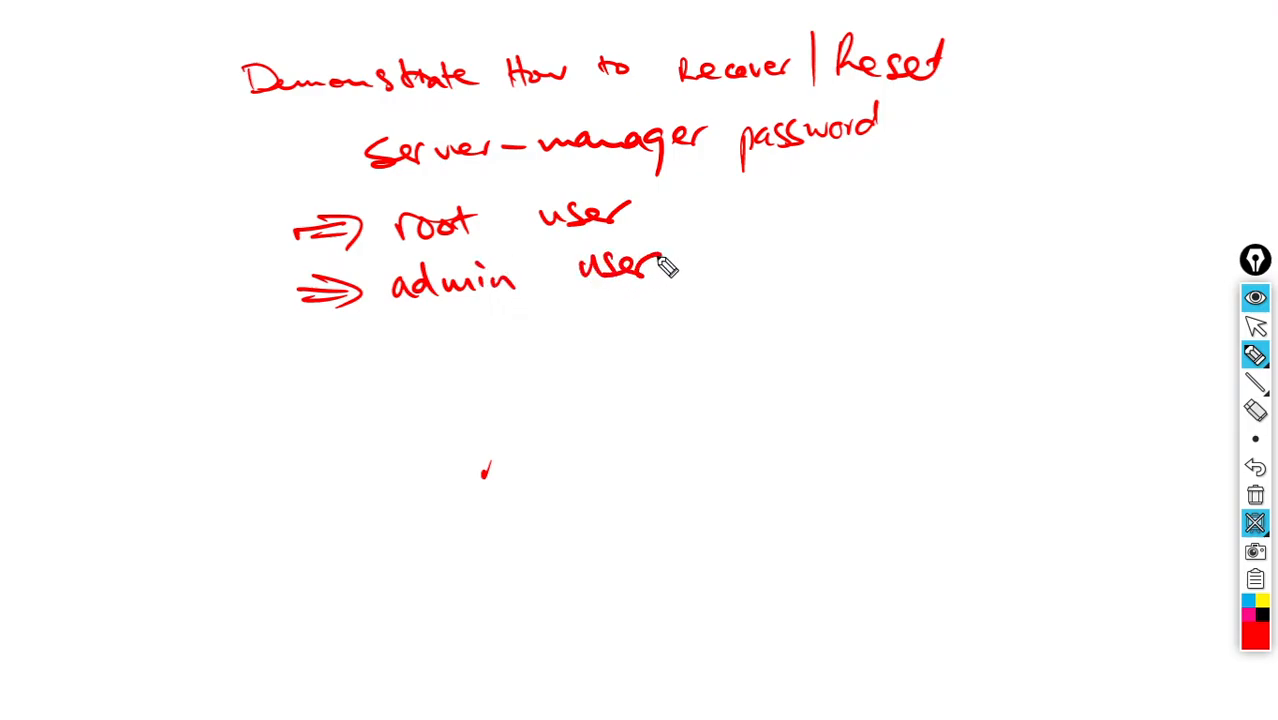
mouse_move(708, 190)
mouse_down()
mouse_move(754, 187)
mouse_move(756, 265)
mouse_move(926, 199)
mouse_up()
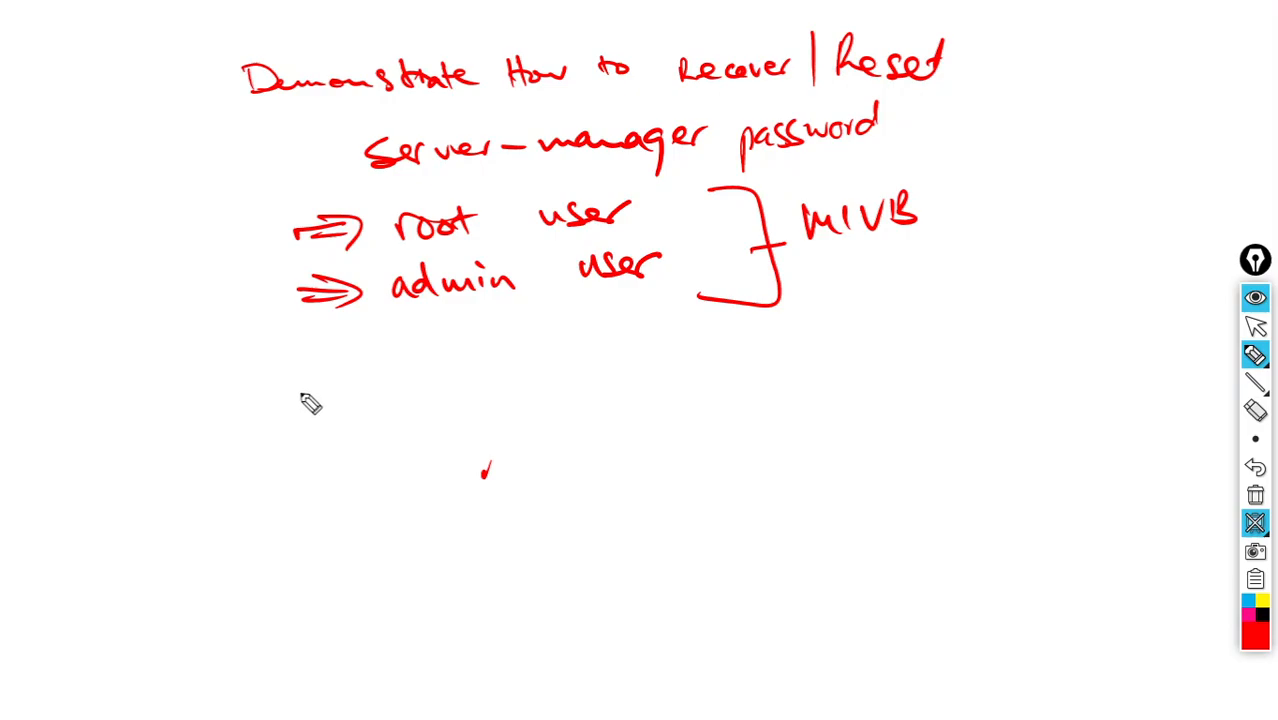
mouse_move(304, 407)
mouse_down()
mouse_move(443, 402)
mouse_move(471, 419)
mouse_move(583, 397)
mouse_move(722, 406)
mouse_move(770, 388)
mouse_move(775, 410)
mouse_move(881, 402)
mouse_move(944, 374)
mouse_move(959, 397)
mouse_move(1075, 378)
mouse_up()
- Finish 'VNC viewer connected EX controller', add 'ENABLE Terminal Console', then wipe all ink from the whiteboard
click(478, 368)
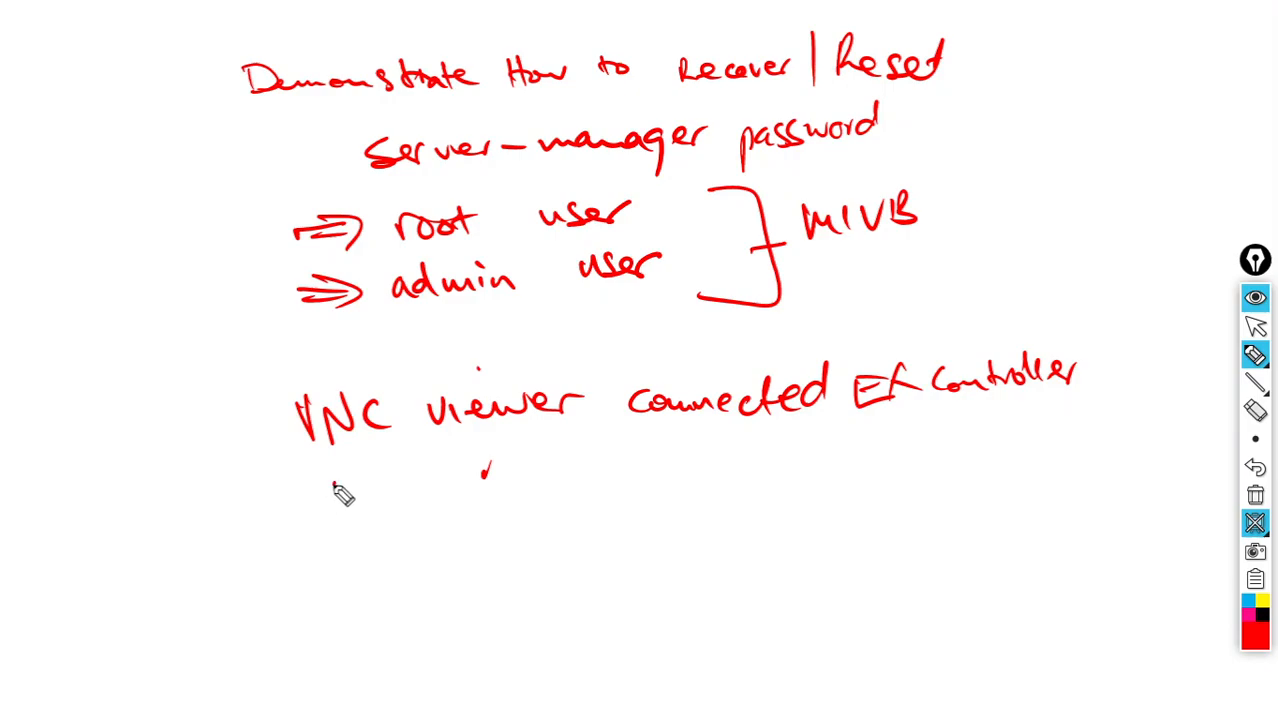
mouse_move(337, 491)
mouse_down()
mouse_move(879, 486)
mouse_move(858, 482)
mouse_up()
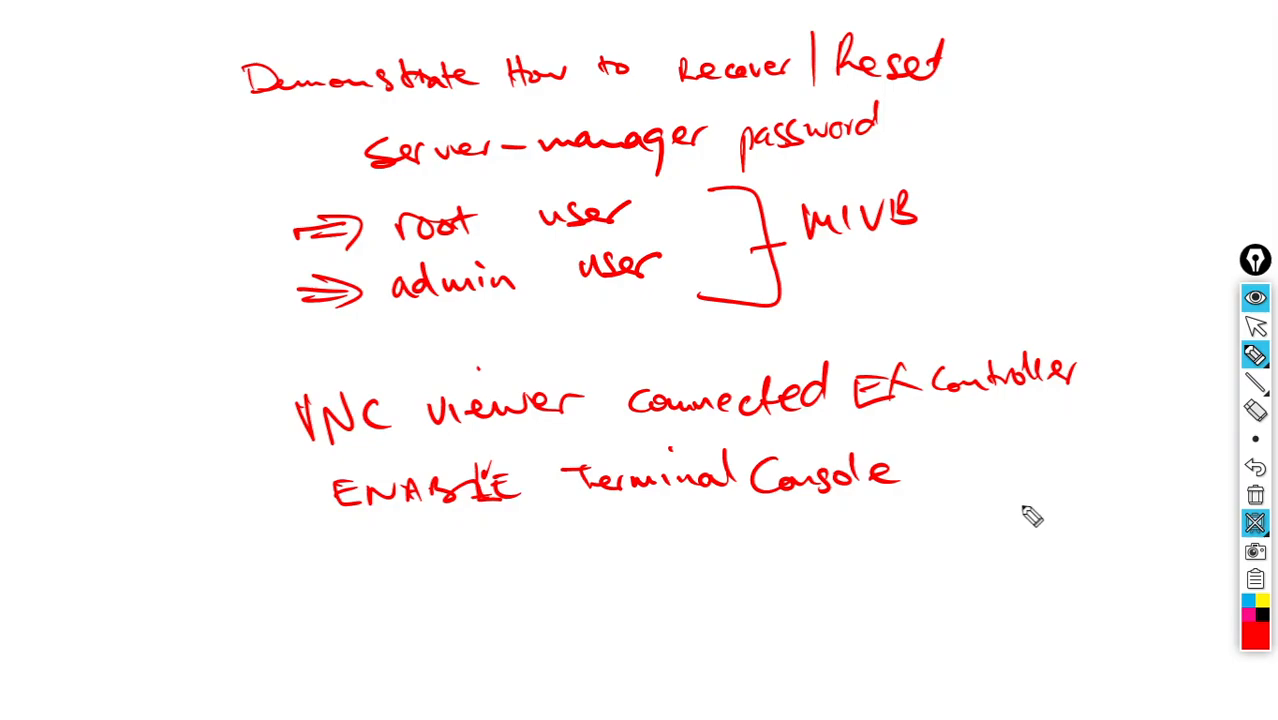
click(1254, 492)
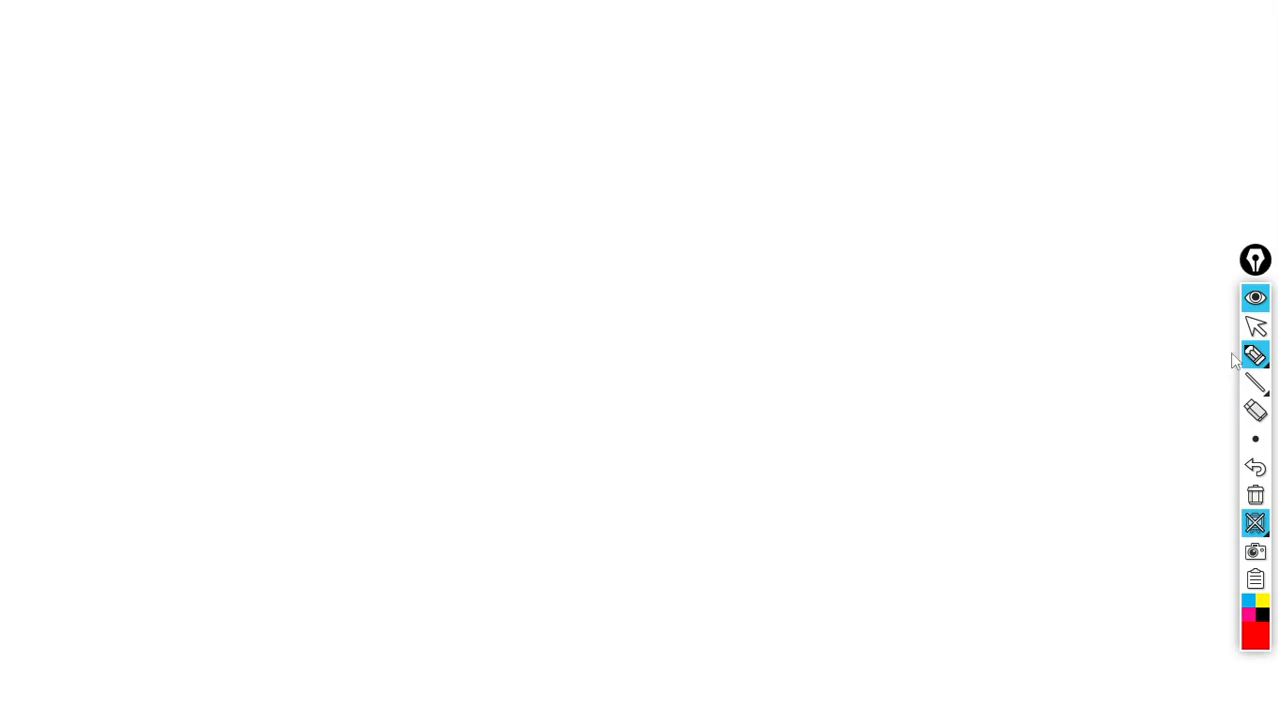
- Leave Epic Pen drawing mode, hide its whiteboard, and focus the Mitel console showing 'reboot' at the login prompt
click(1258, 327)
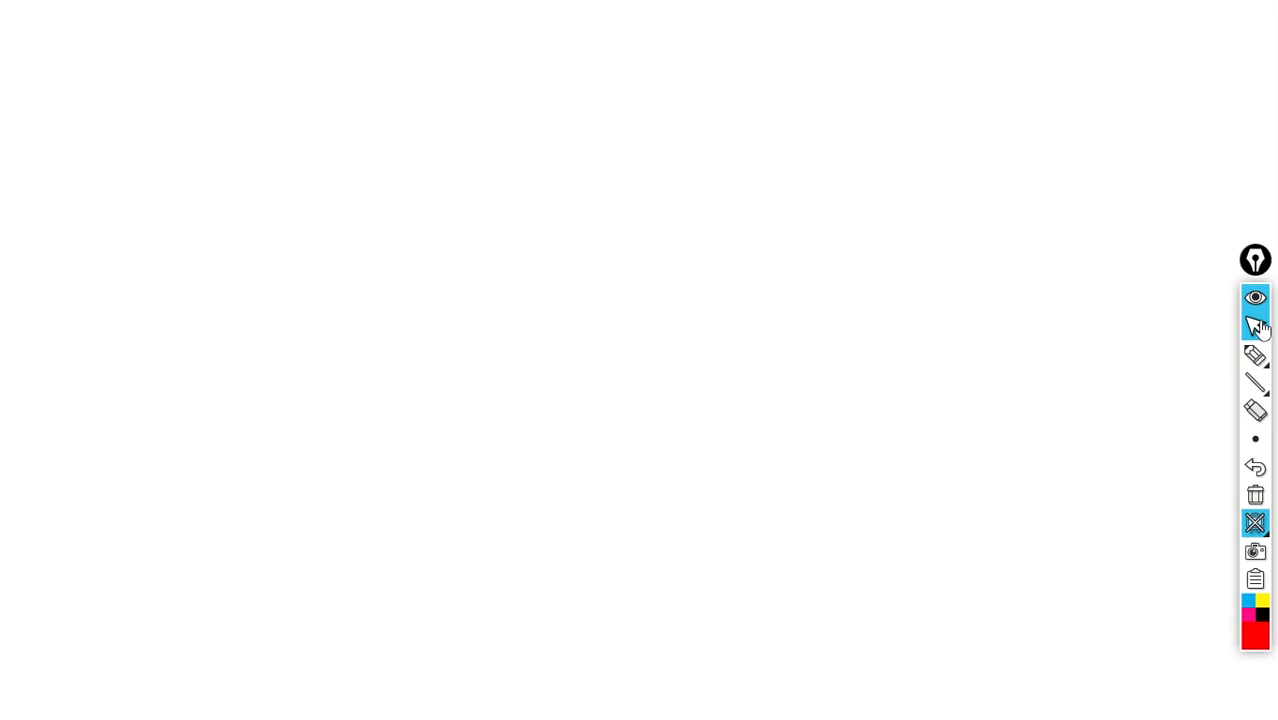
click(1257, 527)
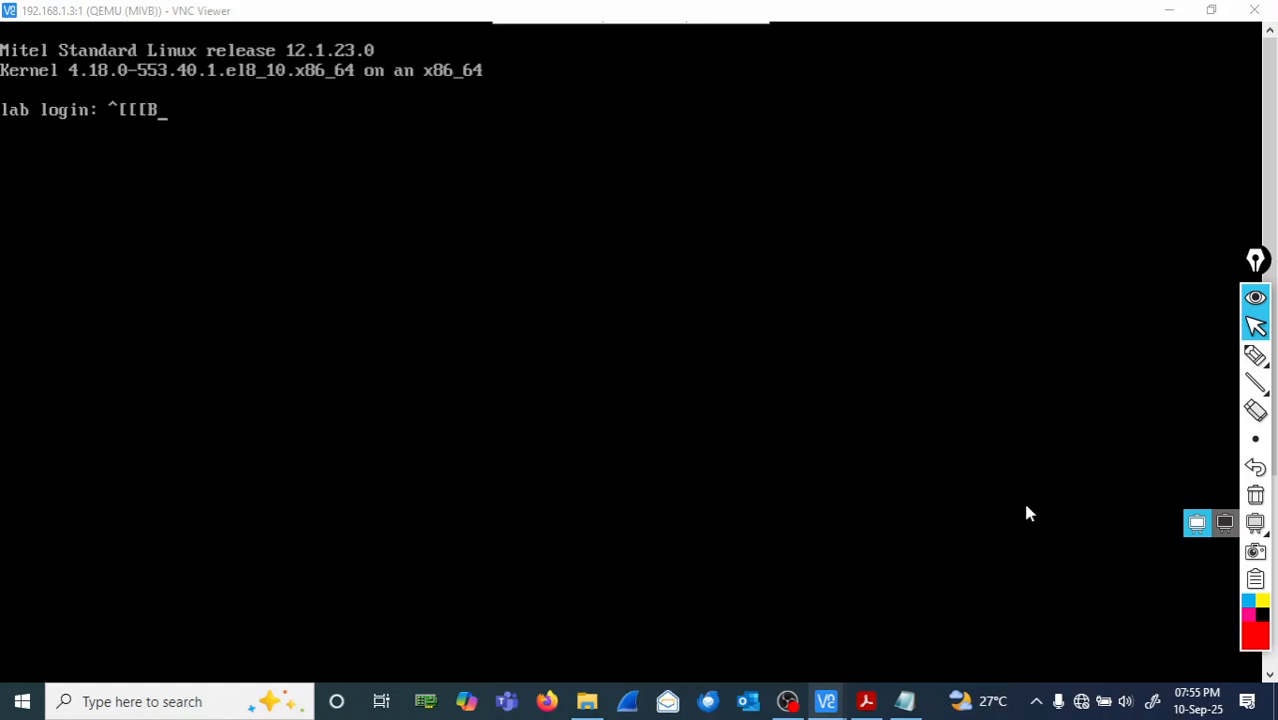
click(760, 330)
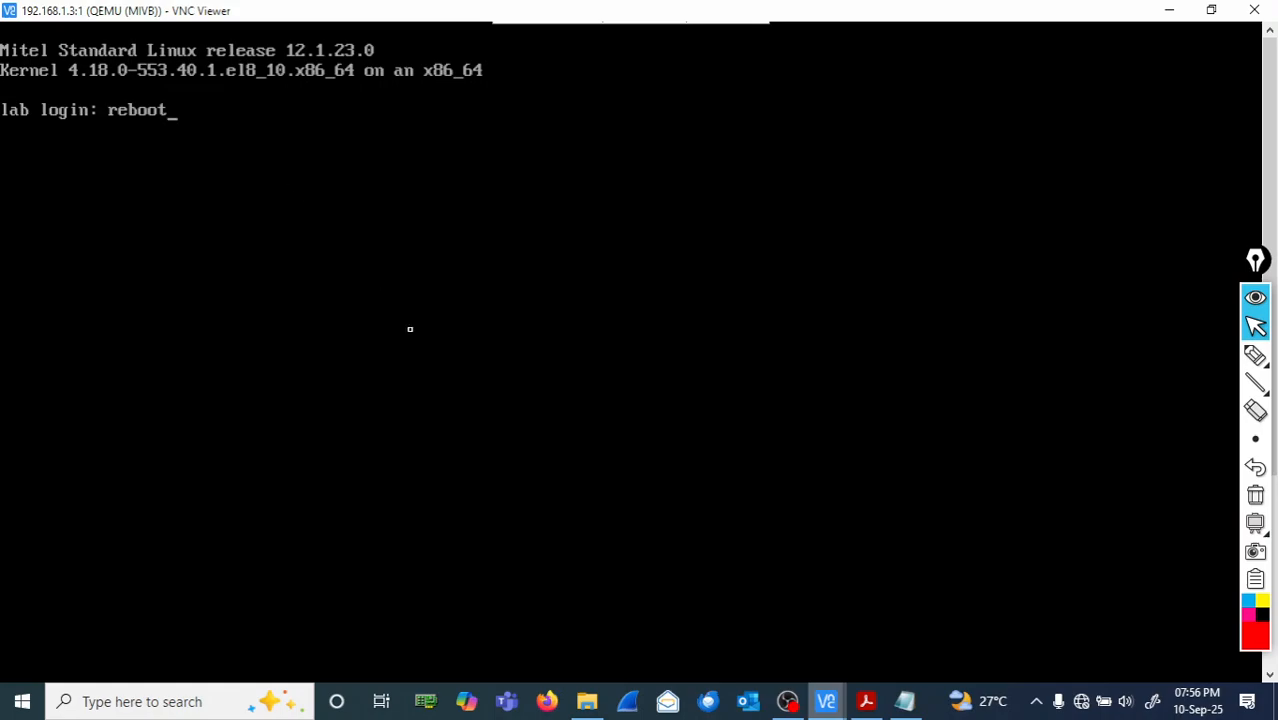
mouse_move(868, 704)
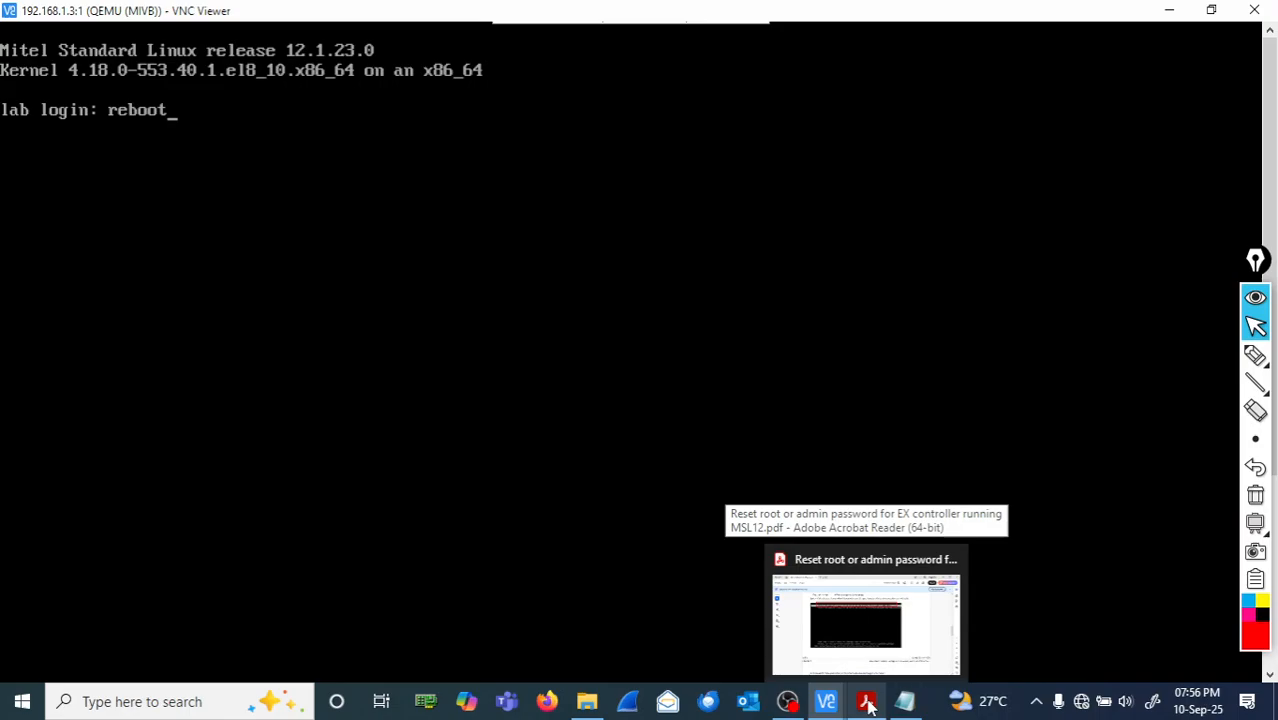
- In the reset PDF, handwrite '#reboot' and an underlined 'Terminal/Console' note beside the GRUB screenshot in red
click(868, 704)
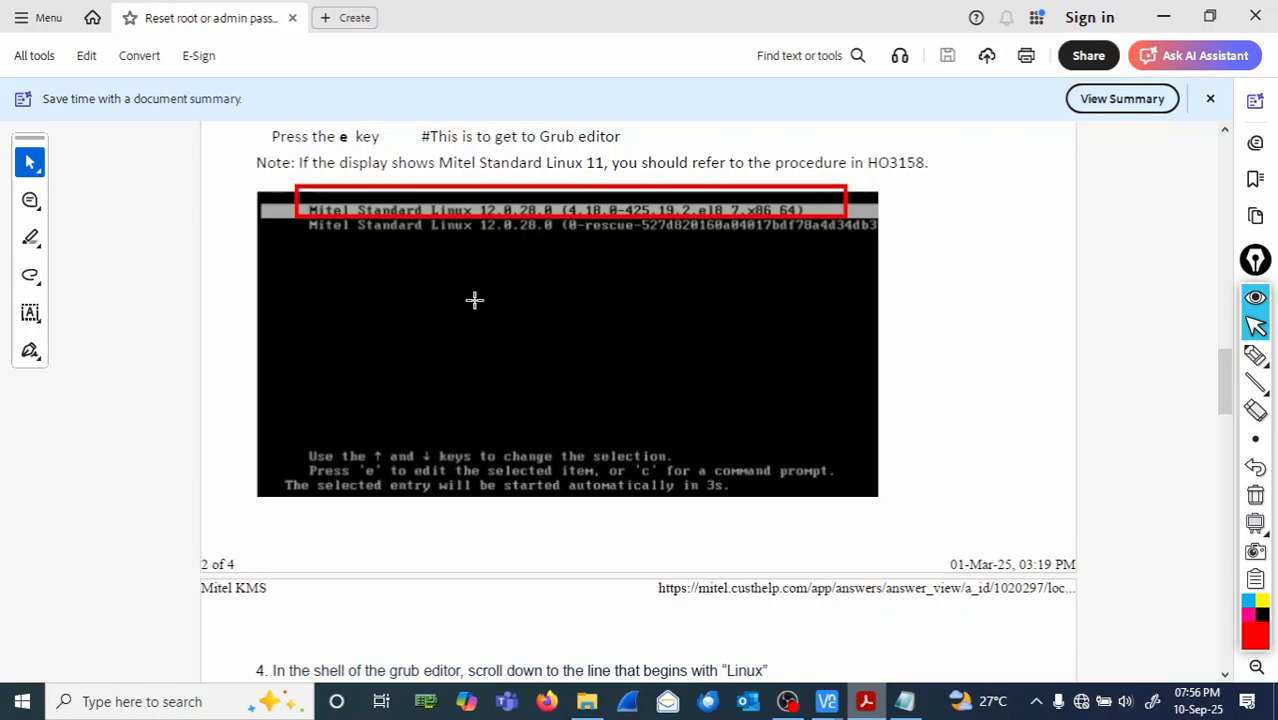
click(1255, 355)
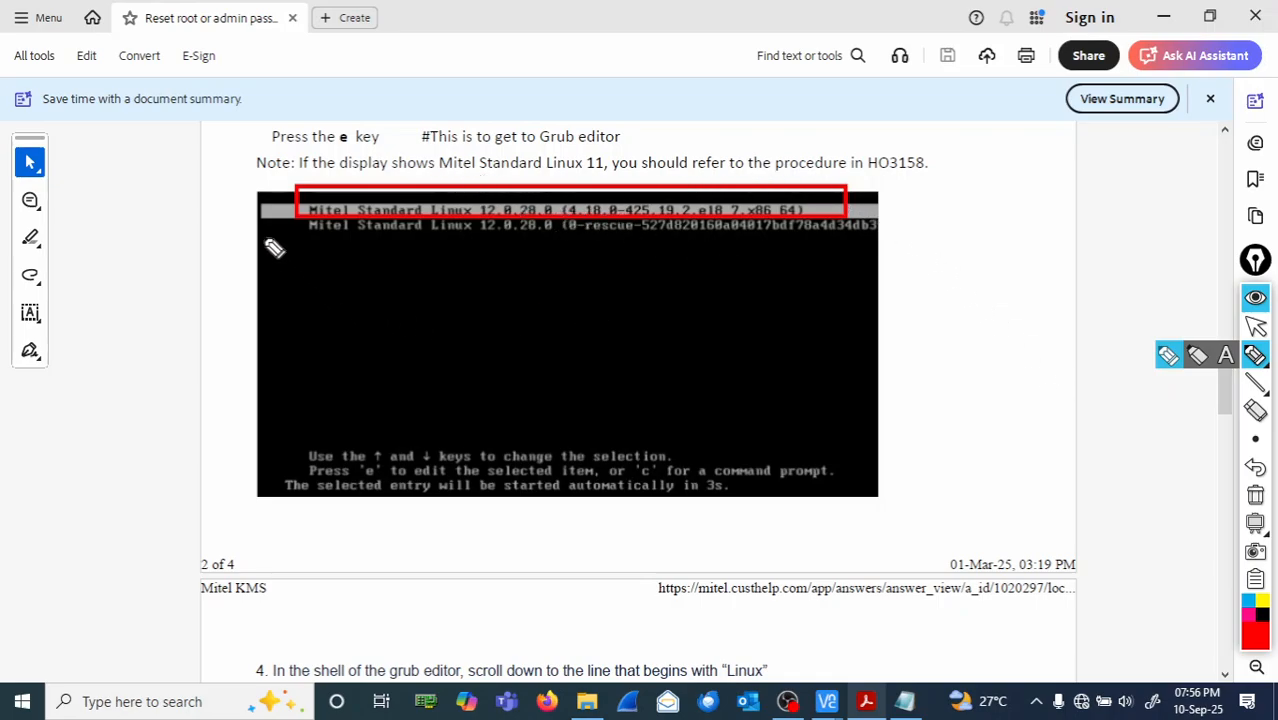
mouse_move(920, 196)
mouse_down()
mouse_move(1021, 200)
mouse_move(1064, 171)
mouse_move(1034, 212)
mouse_up()
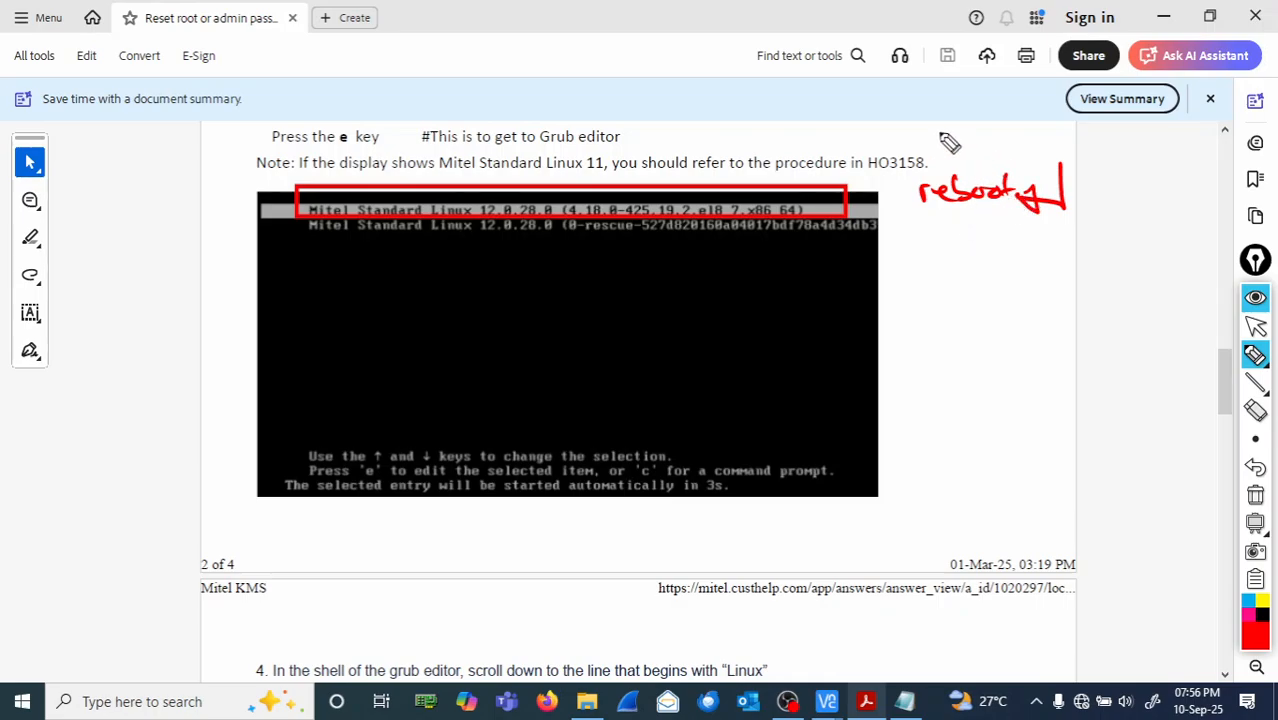
mouse_move(880, 130)
mouse_down()
mouse_move(912, 131)
mouse_move(898, 150)
mouse_up()
mouse_move(906, 148)
mouse_down()
mouse_move(996, 163)
mouse_move(985, 133)
mouse_move(998, 158)
mouse_move(1030, 140)
mouse_move(1124, 140)
mouse_up()
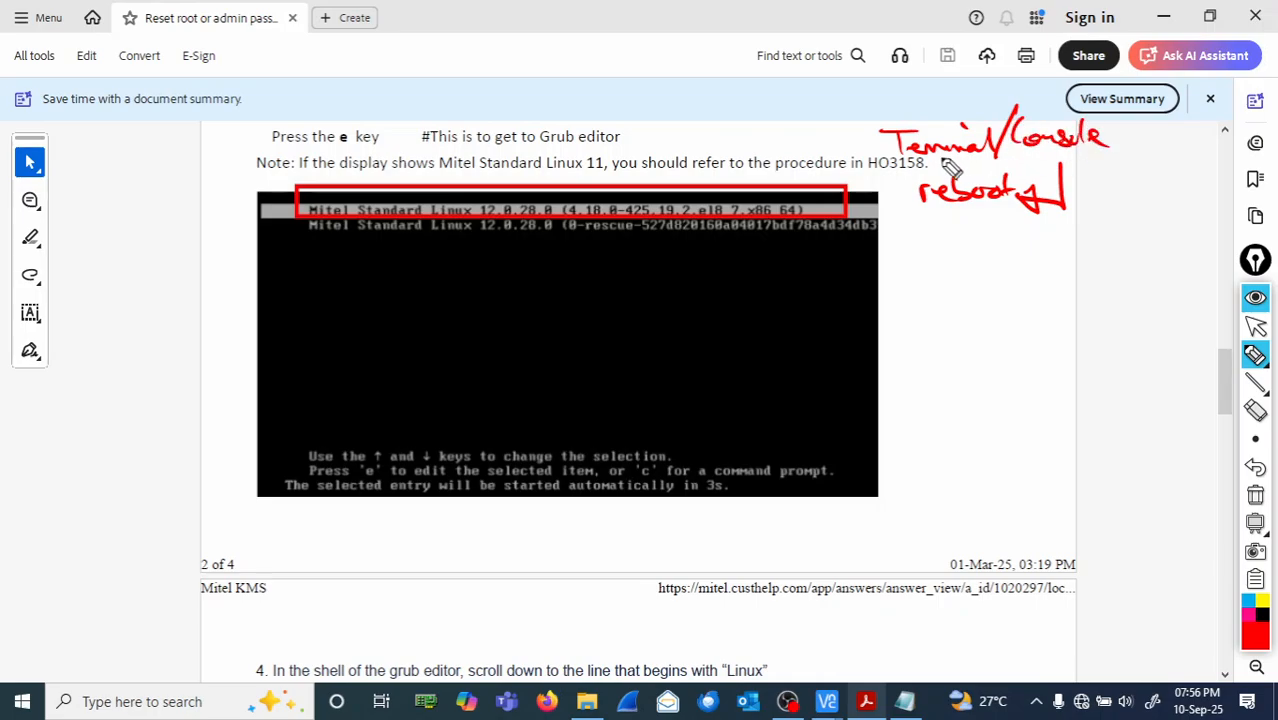
drag(892, 172, 1088, 157)
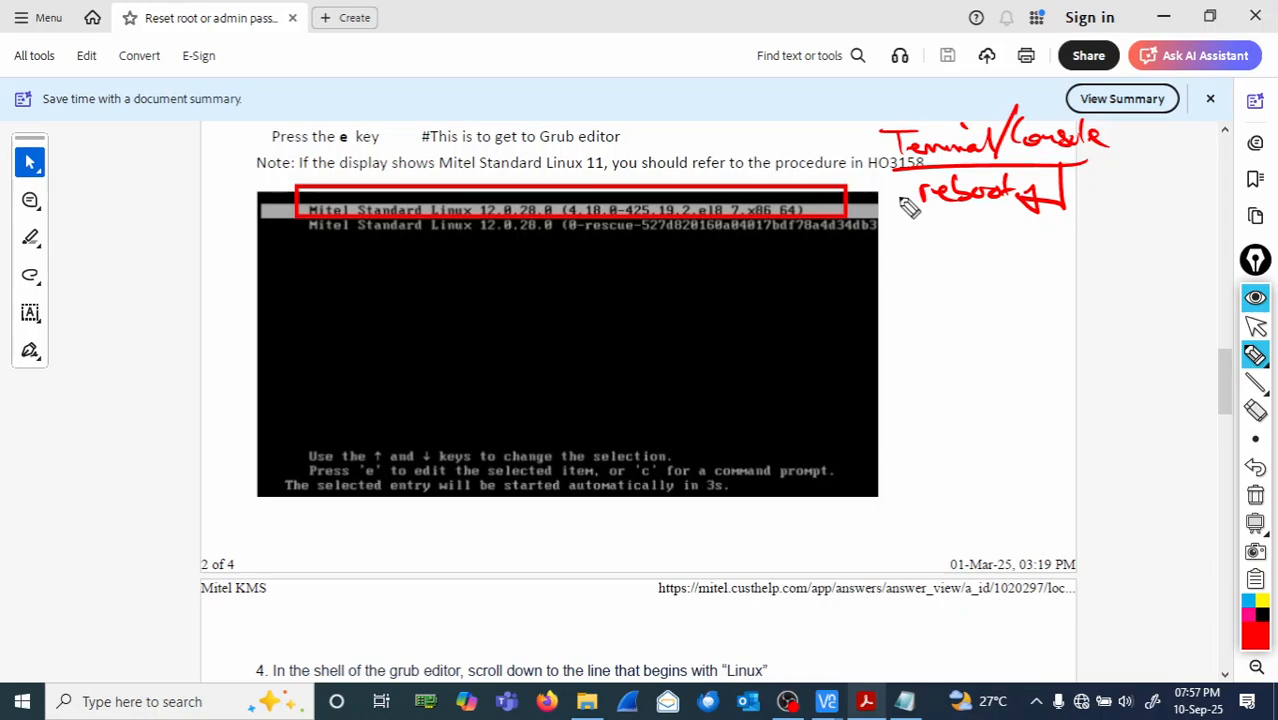
drag(898, 186, 899, 205)
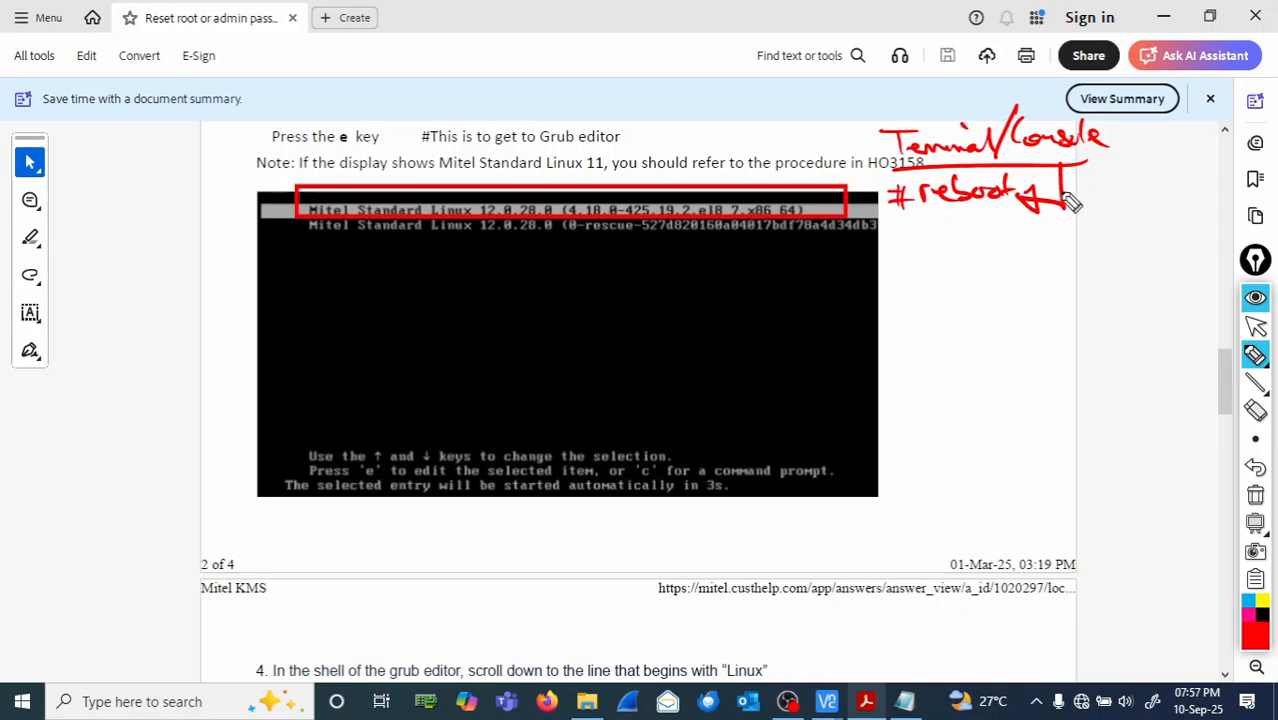
drag(1072, 195, 1027, 197)
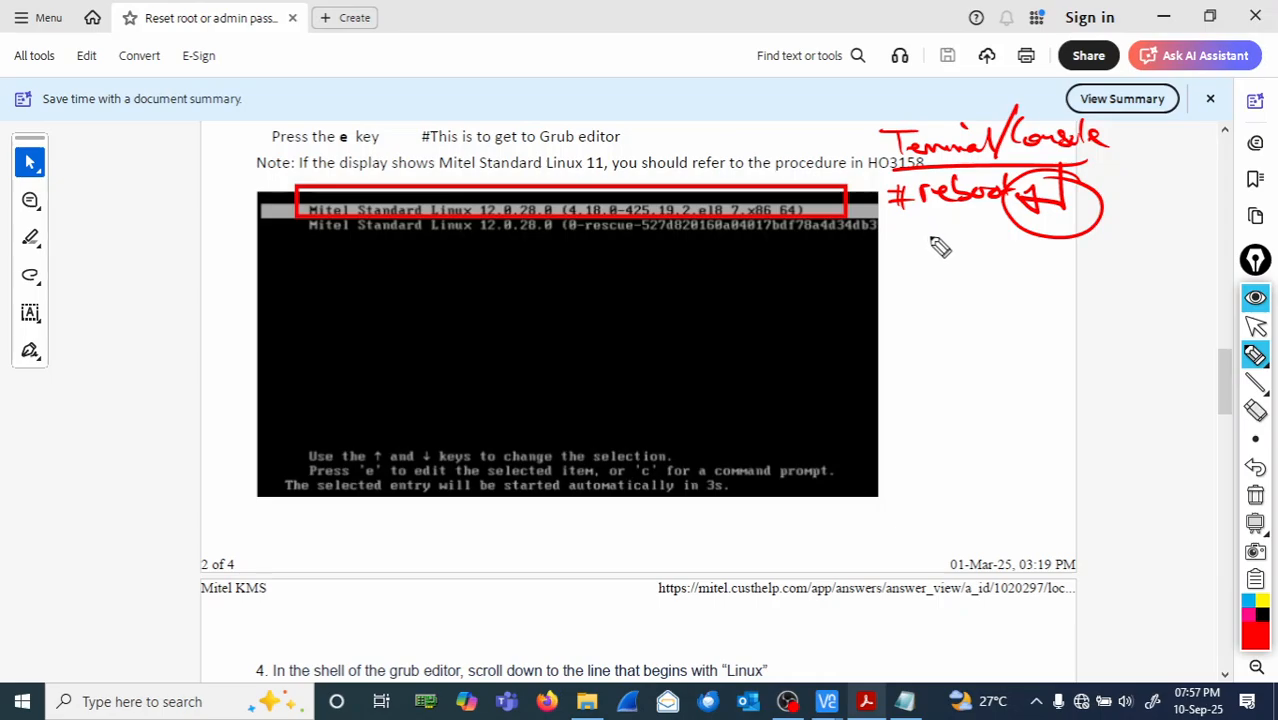
- Write MIVB with a curved arrow and a downward arrow labelled 'down, powers off'
drag(919, 264, 985, 262)
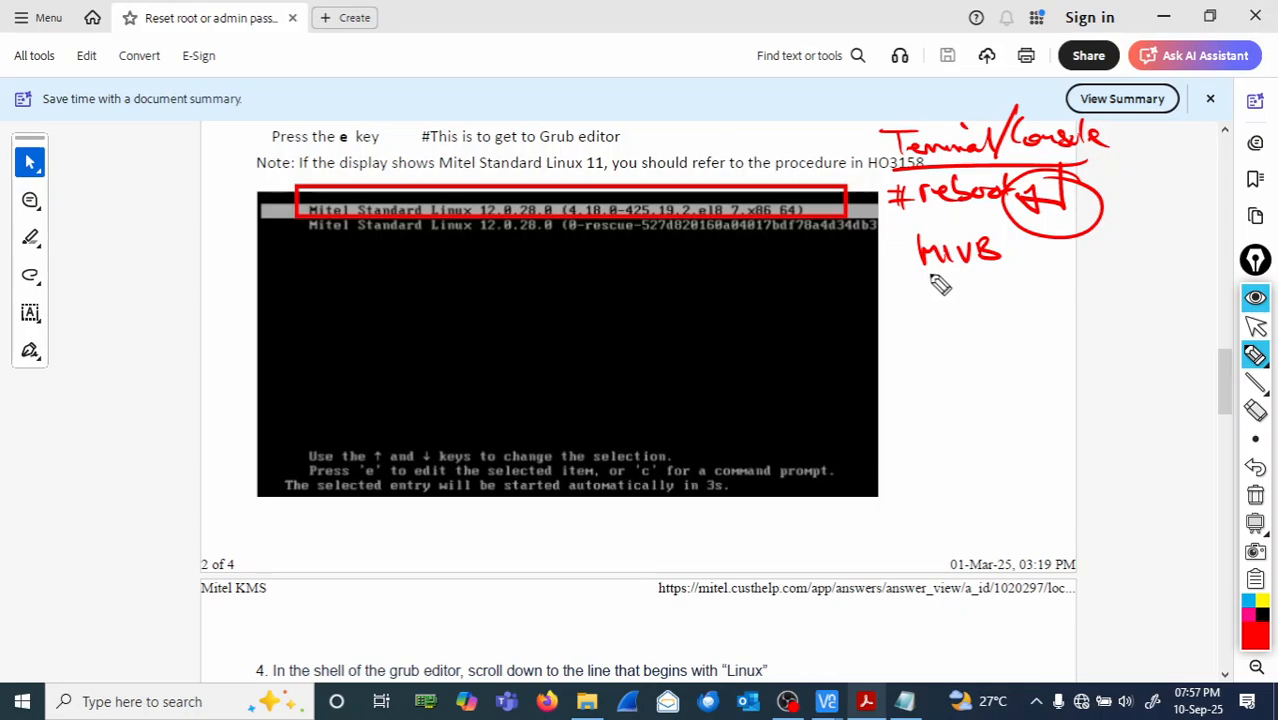
mouse_move(916, 268)
mouse_down()
mouse_move(913, 317)
mouse_move(960, 358)
mouse_move(1000, 317)
mouse_move(1015, 325)
mouse_up()
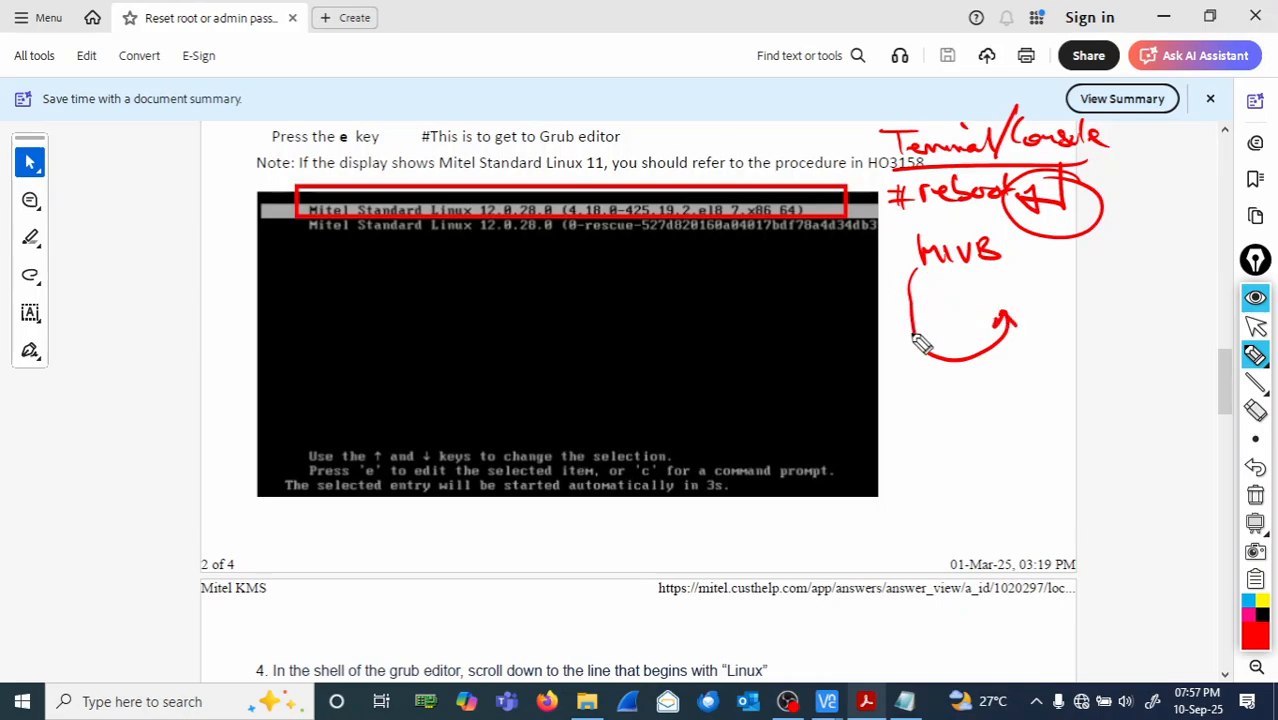
mouse_move(889, 298)
mouse_down()
mouse_move(906, 386)
mouse_move(922, 372)
mouse_up()
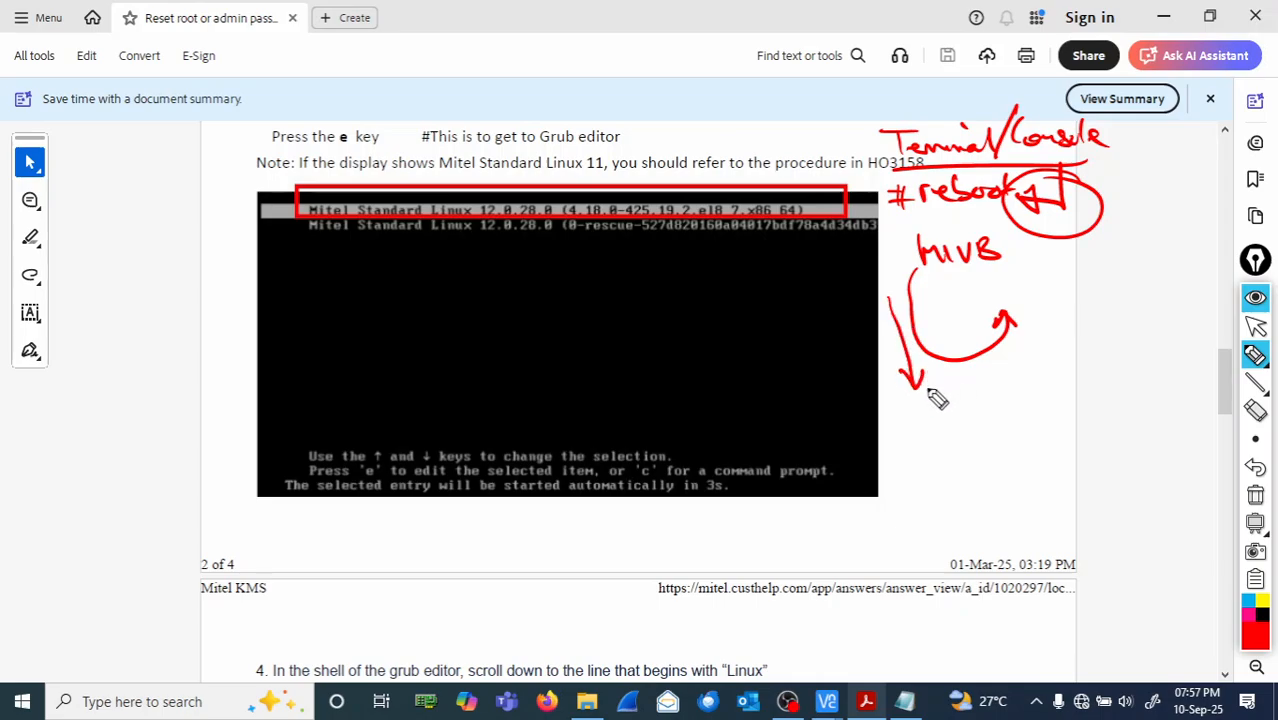
mouse_move(900, 403)
mouse_down()
mouse_move(913, 420)
mouse_move(941, 420)
mouse_move(976, 417)
mouse_move(984, 400)
mouse_up()
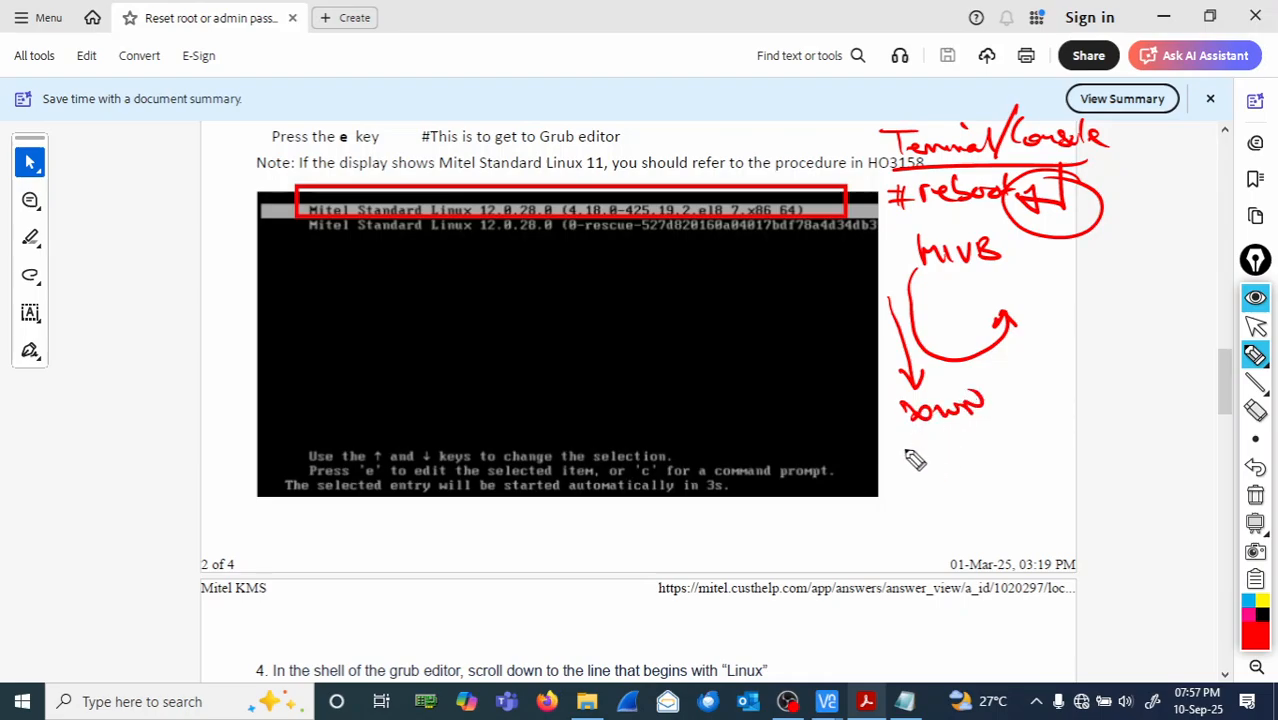
mouse_move(906, 445)
mouse_down()
mouse_move(914, 462)
mouse_move(1058, 432)
mouse_up()
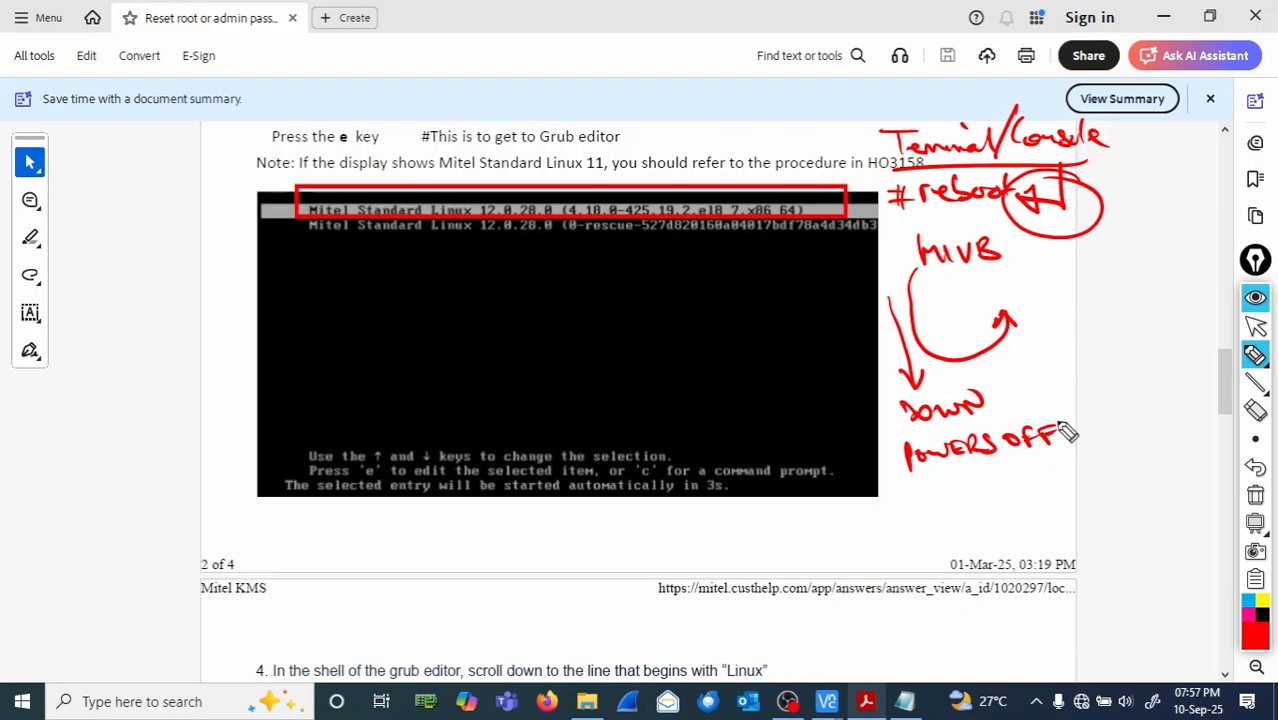
drag(1017, 287, 1043, 295)
- Add 'power on' beneath UP and 'splitsecs' with a small arrow to the right of MIVB
mouse_move(1020, 345)
mouse_down()
mouse_move(1018, 362)
mouse_move(1024, 350)
mouse_move(1108, 345)
mouse_move(1108, 330)
mouse_up()
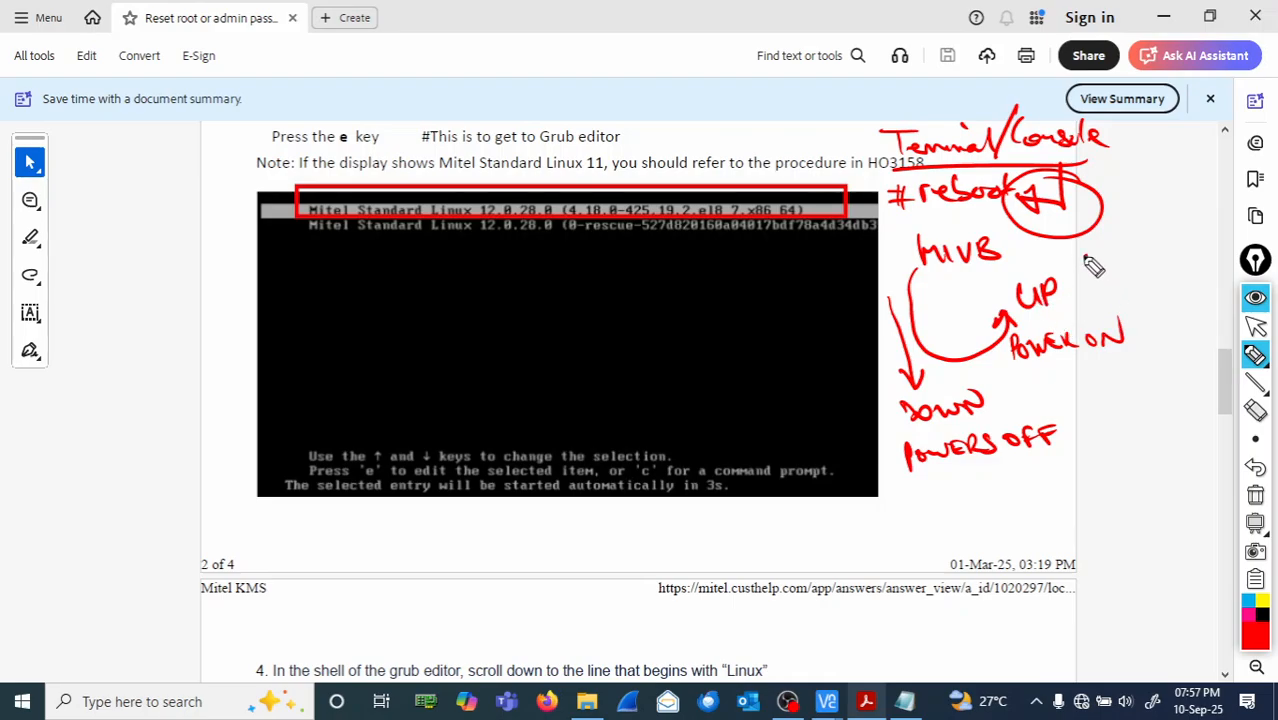
mouse_move(1090, 262)
mouse_down()
mouse_move(1201, 251)
mouse_move(1196, 262)
mouse_up()
mouse_move(1102, 290)
mouse_down()
mouse_move(1104, 312)
mouse_move(1119, 309)
mouse_move(1082, 308)
mouse_move(1118, 310)
mouse_up()
mouse_move(1129, 297)
mouse_down()
mouse_move(1097, 279)
mouse_move(1078, 300)
mouse_move(1111, 302)
mouse_up()
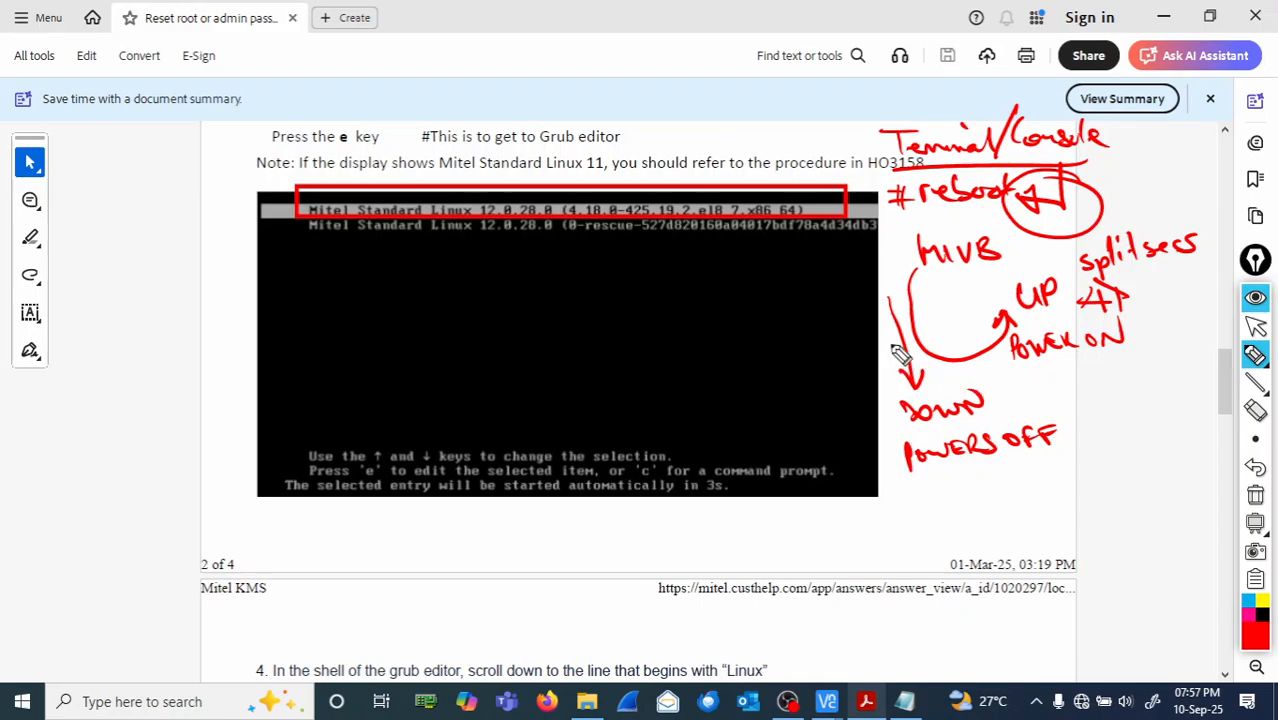
- Draw two arrows pointing into the GRUB screenshot and circle its first boot entry
drag(893, 301, 672, 313)
mouse_move(693, 290)
mouse_down()
mouse_move(633, 322)
mouse_move(700, 342)
mouse_up()
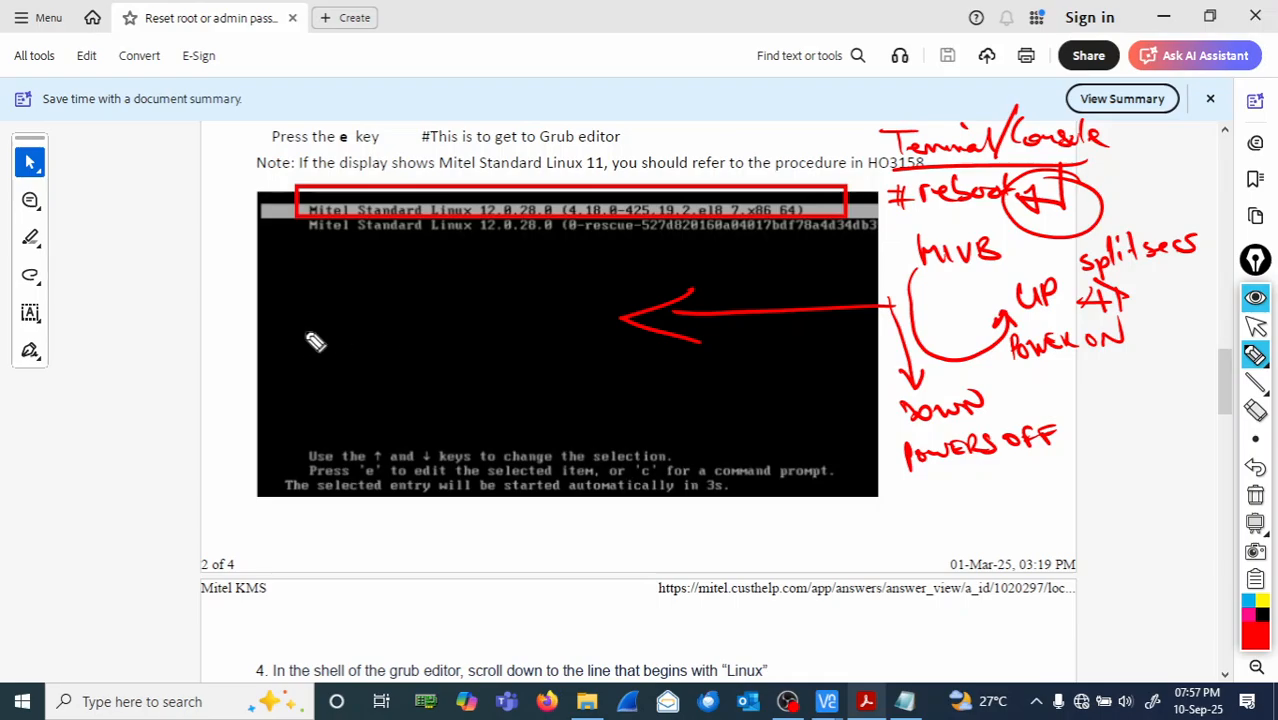
drag(209, 328, 430, 318)
drag(417, 297, 432, 336)
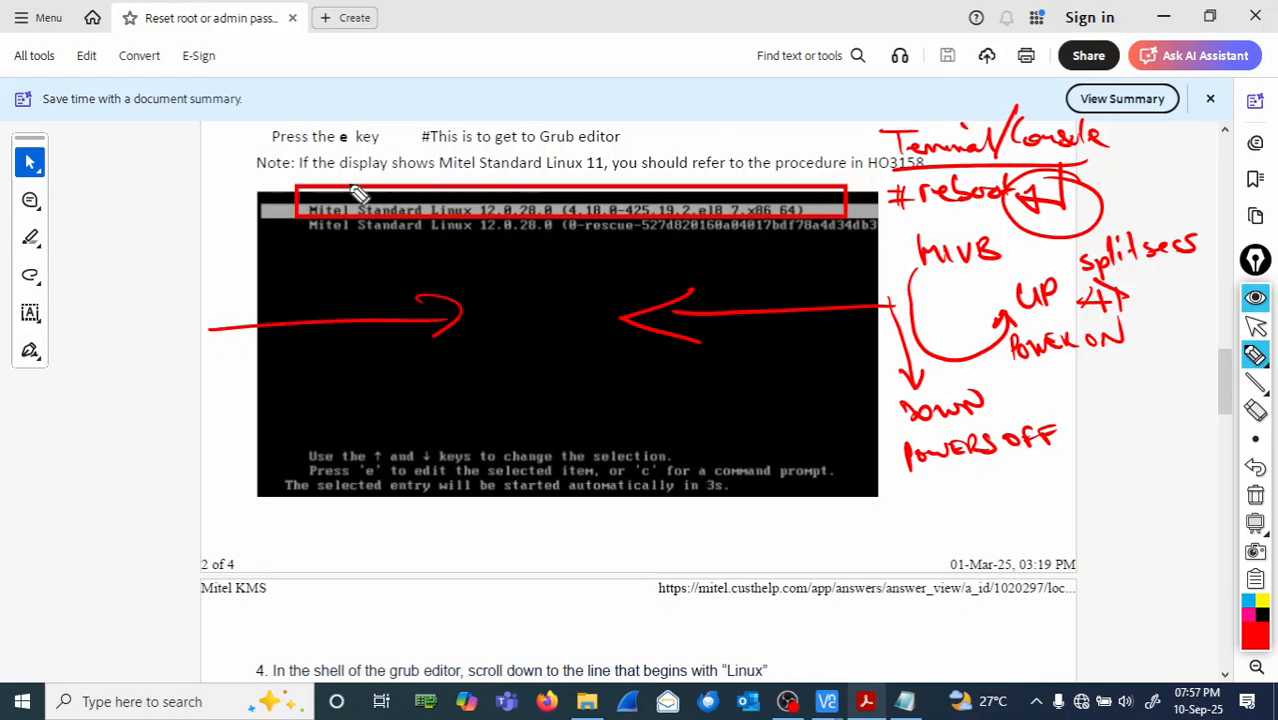
mouse_move(310, 185)
mouse_down()
mouse_move(292, 212)
mouse_move(368, 228)
mouse_move(642, 230)
mouse_move(860, 208)
mouse_move(592, 182)
mouse_move(322, 193)
mouse_up()
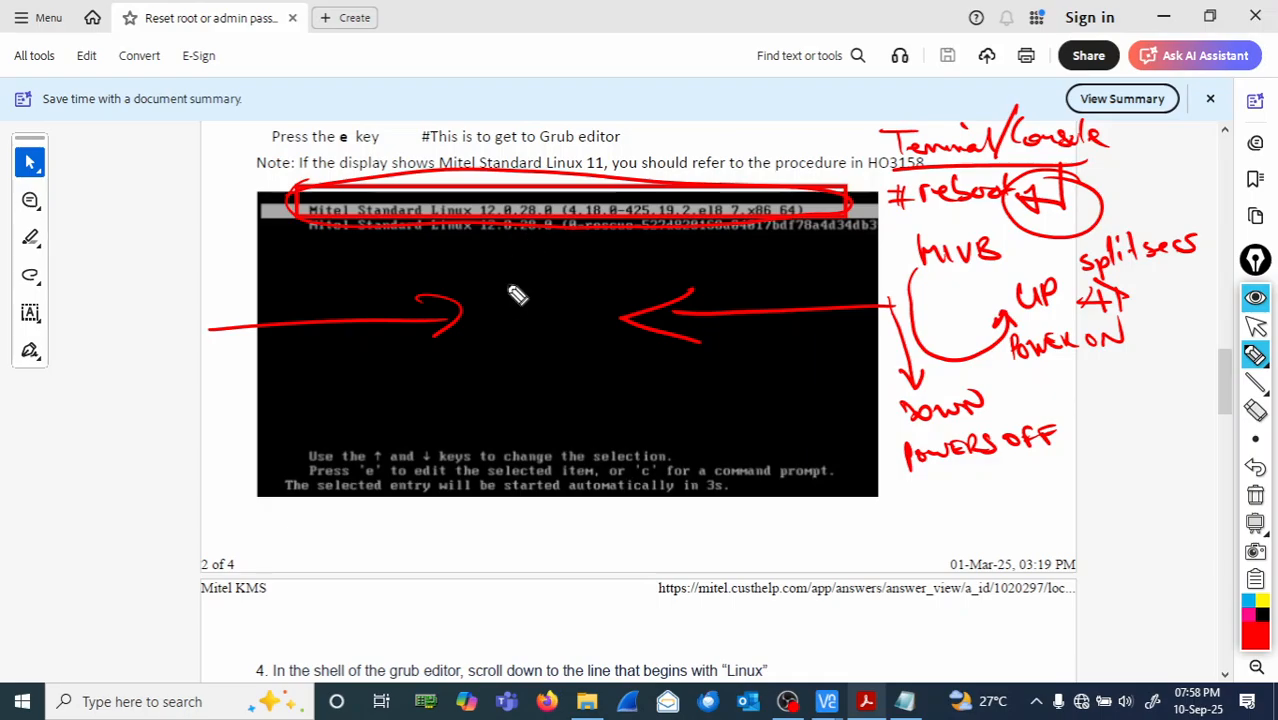
- Circle the 'e' in the GRUB help text, write CATCH and Press "e", with arrows to the entry and the e
mouse_move(365, 454)
mouse_down()
mouse_move(376, 460)
mouse_move(352, 478)
mouse_move(385, 490)
mouse_move(364, 451)
mouse_up()
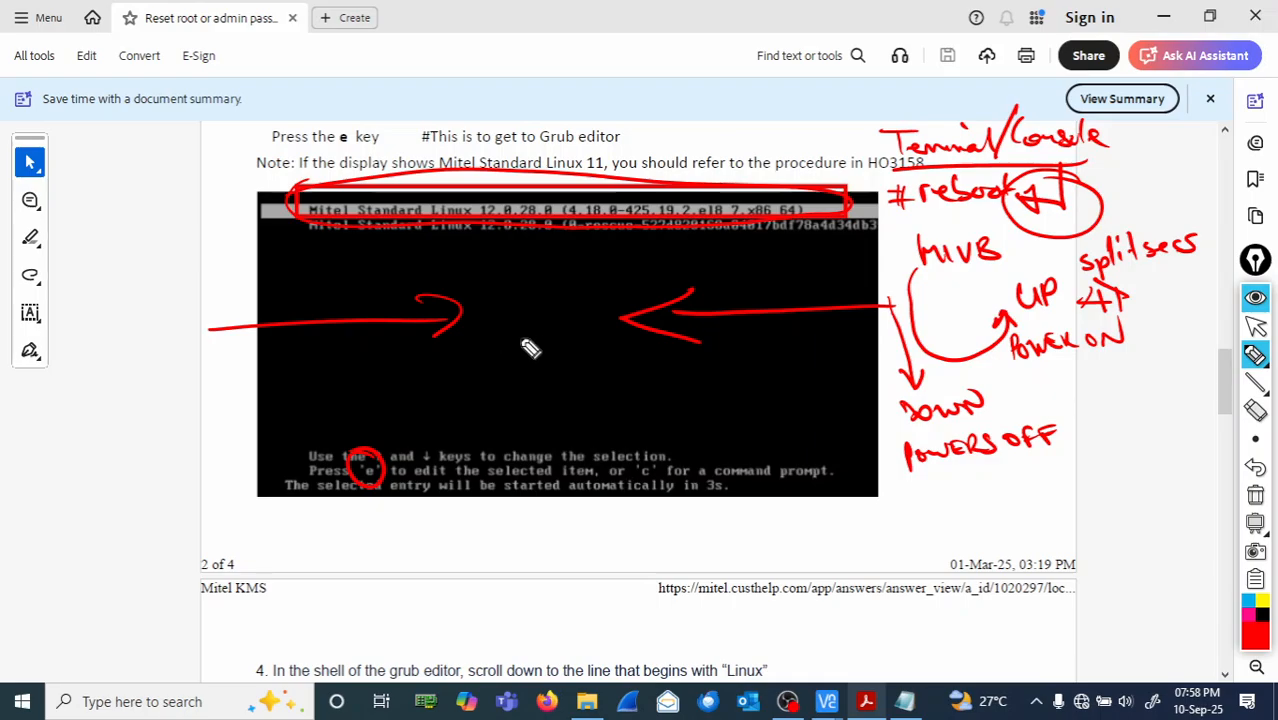
mouse_move(498, 316)
mouse_down()
mouse_move(603, 311)
mouse_move(600, 322)
mouse_up()
drag(583, 312, 602, 309)
mouse_move(522, 245)
mouse_down()
mouse_move(520, 275)
mouse_move(556, 262)
mouse_up()
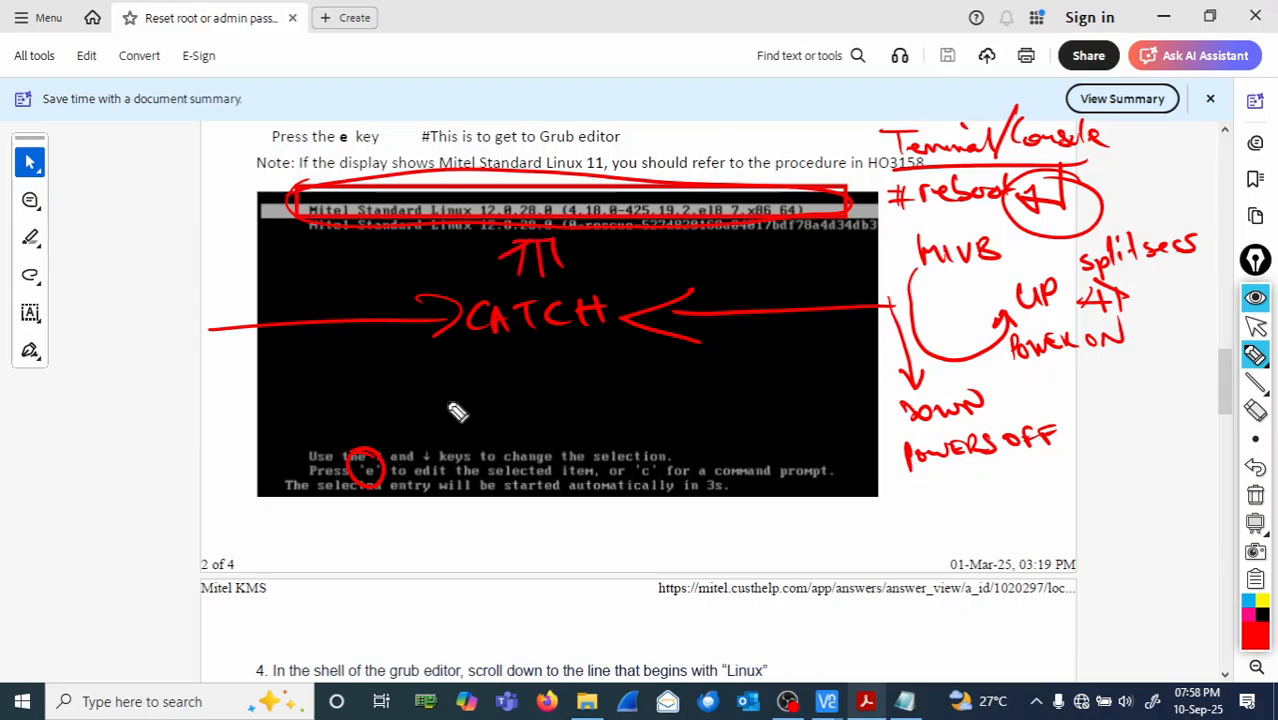
mouse_move(426, 399)
mouse_down()
mouse_move(588, 386)
mouse_move(602, 362)
mouse_up()
drag(518, 352, 532, 370)
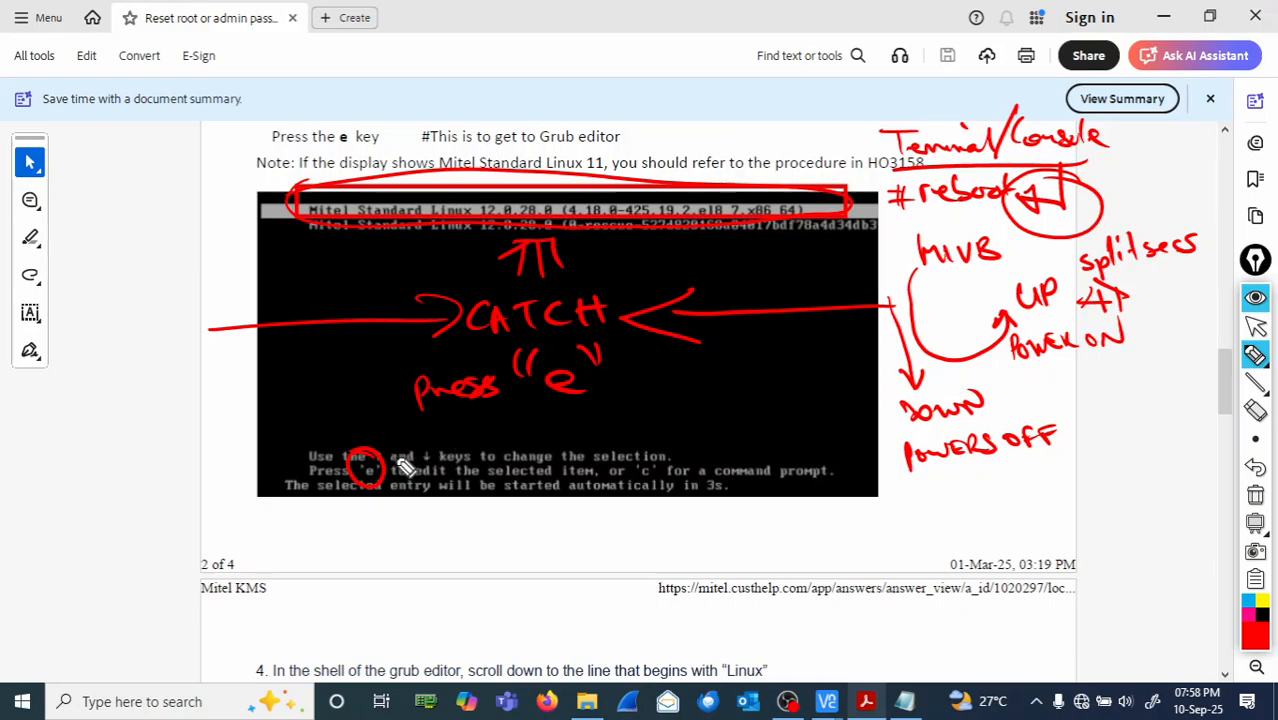
mouse_move(397, 445)
mouse_down()
mouse_move(438, 423)
mouse_move(414, 443)
mouse_up()
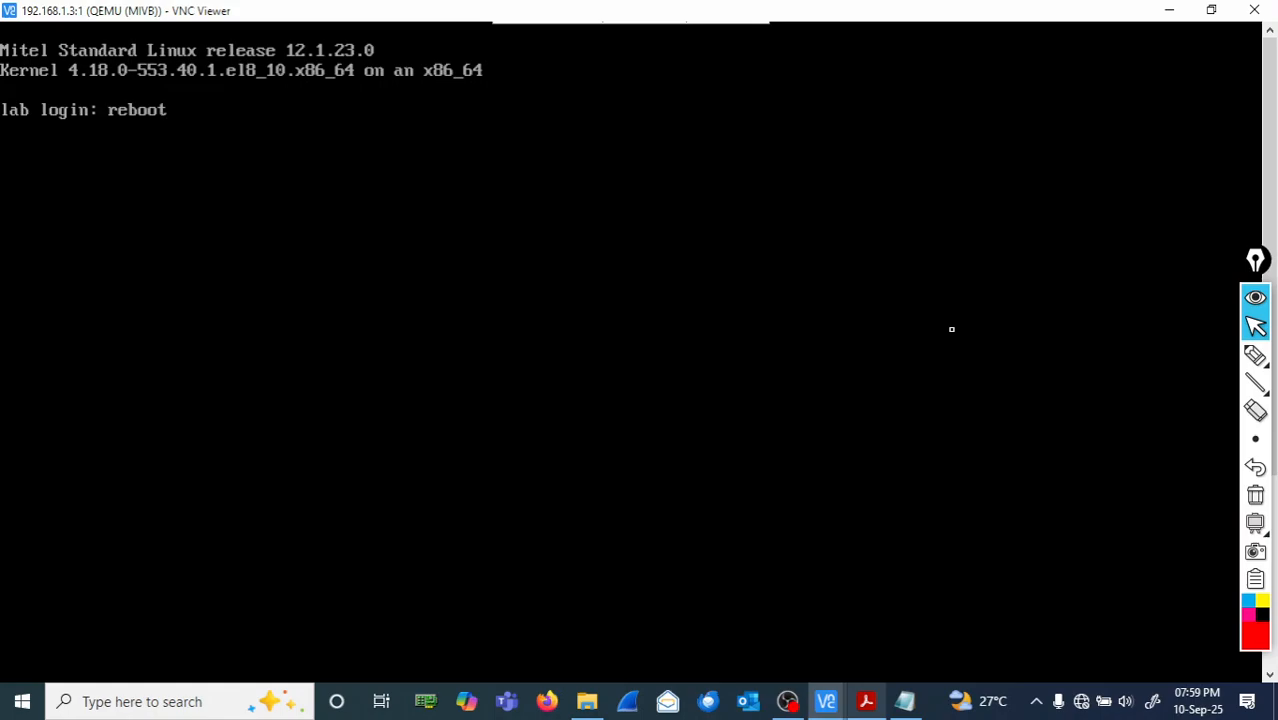
- Submit 'reboot' at the console prompt, then enter 'clear' as the login name
key(Return)
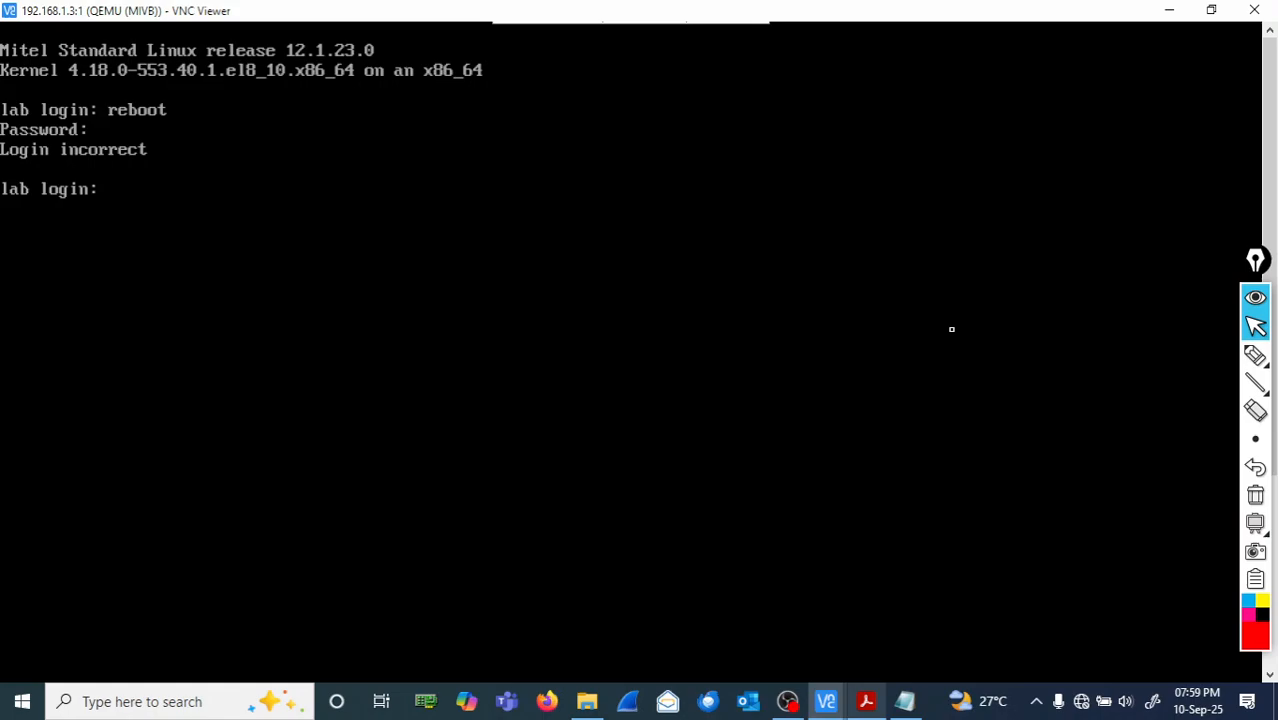
text(clear)
key(Return)
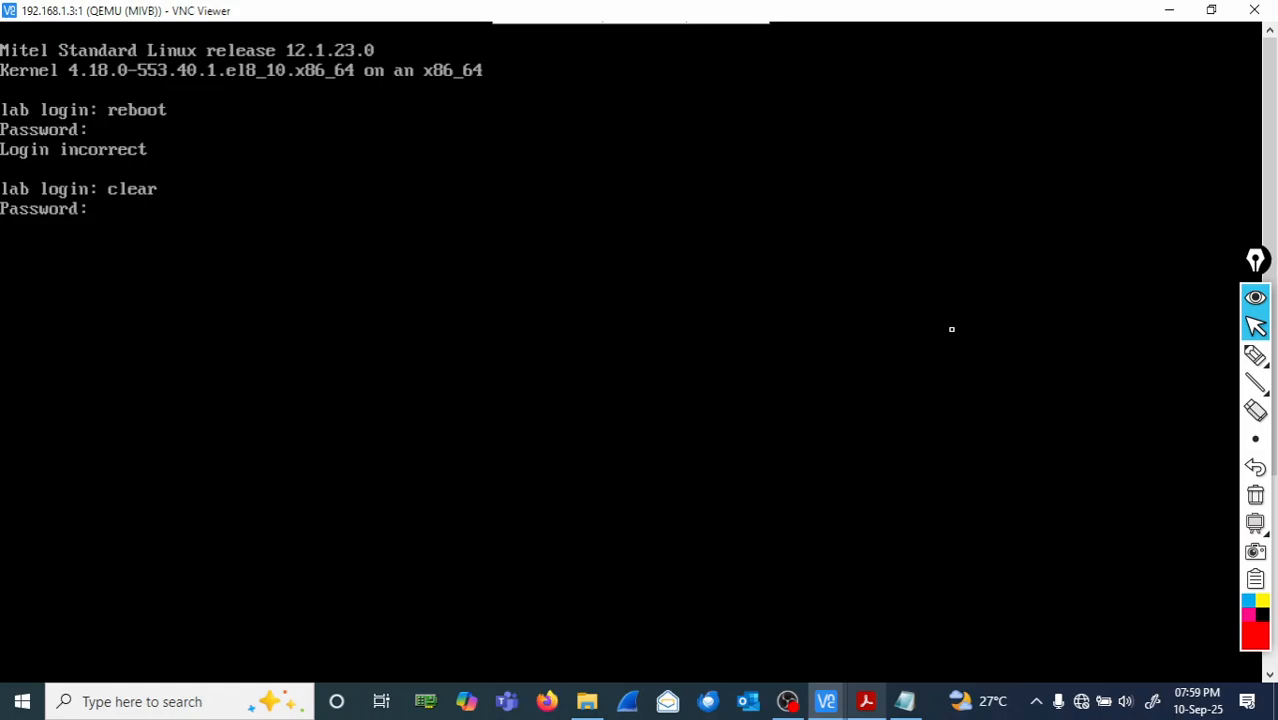
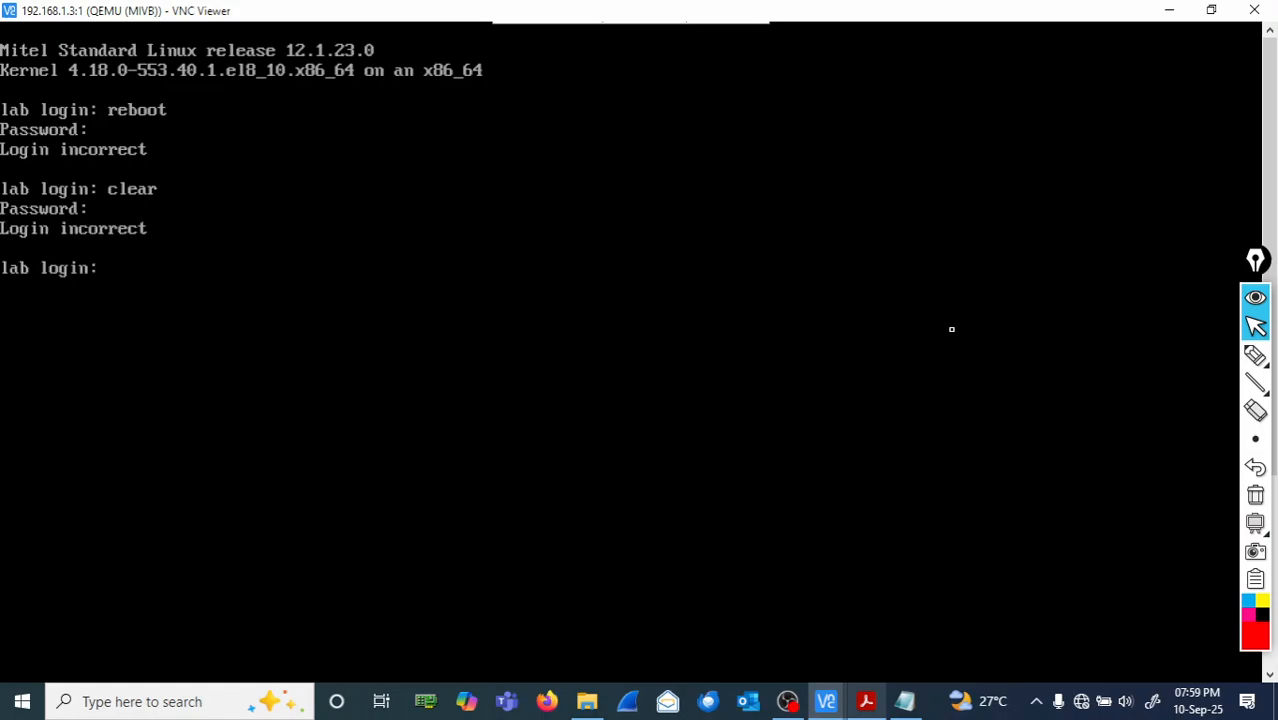
- Log in to the Mitel console as root, entering the root password
text(root)
key(Return)
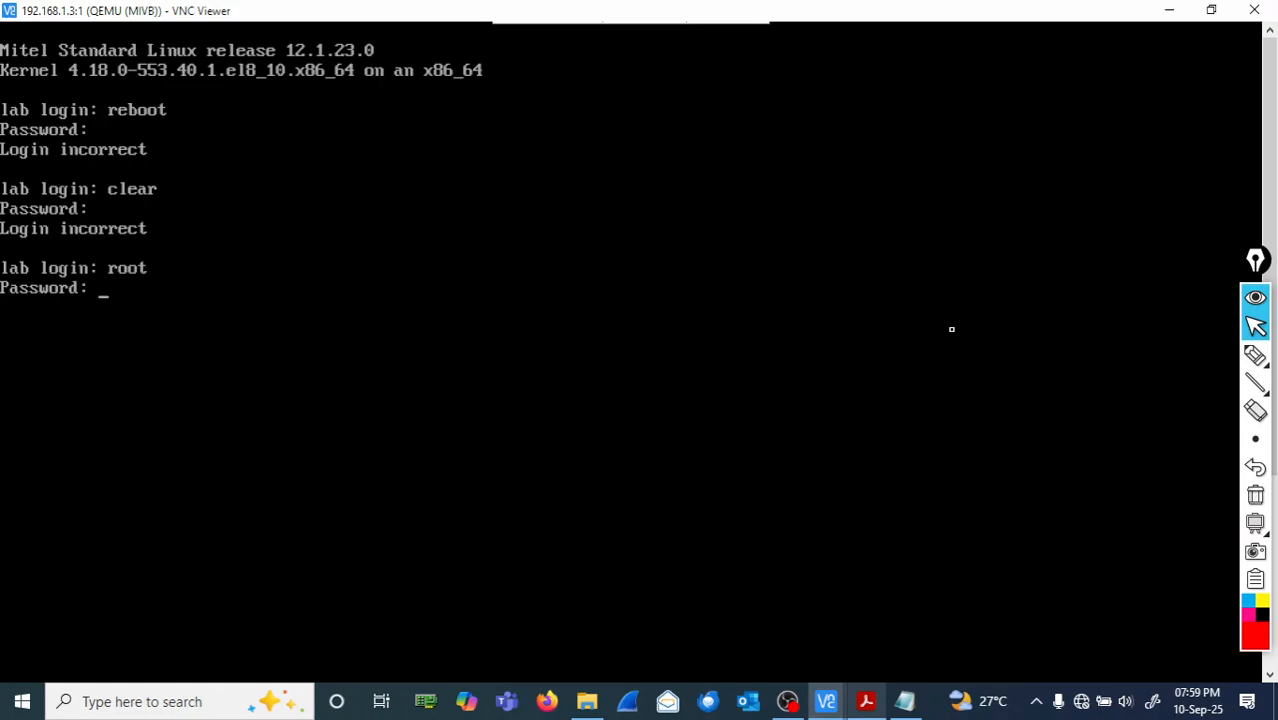
key(Return)
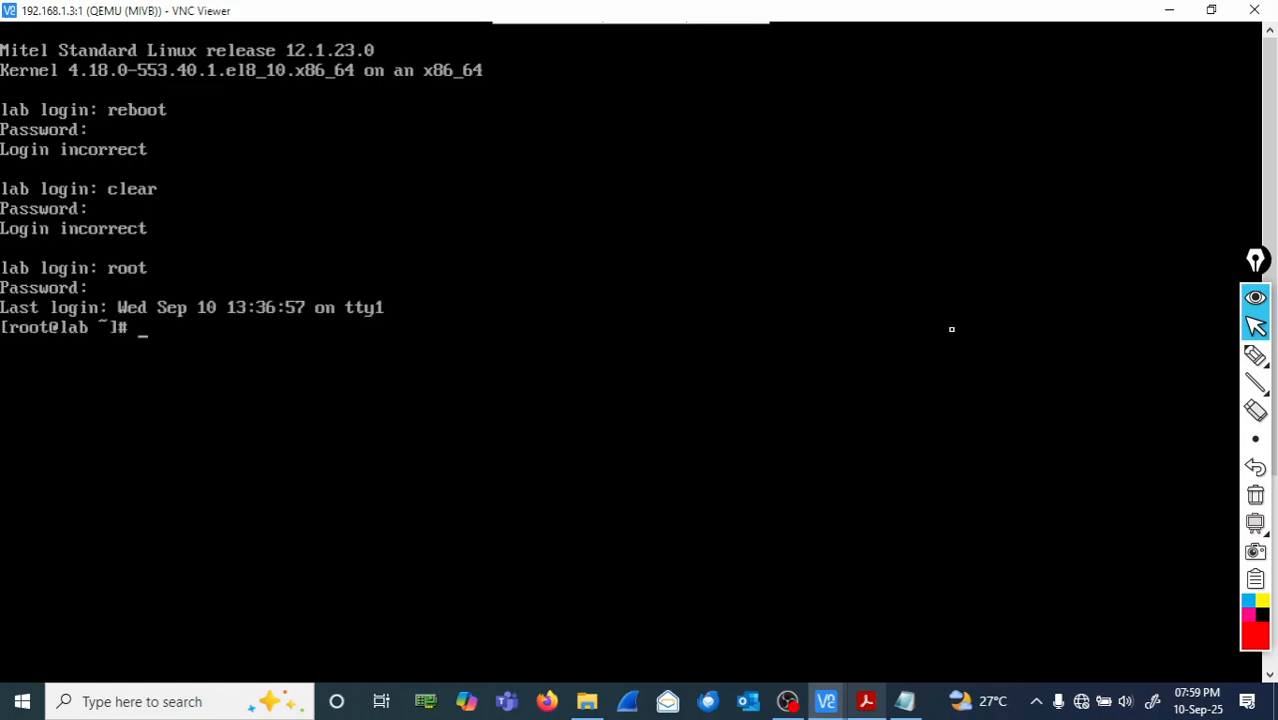
- Clear the console screen and run reboot to restart the Mitel server
text(clear)
key(Return)
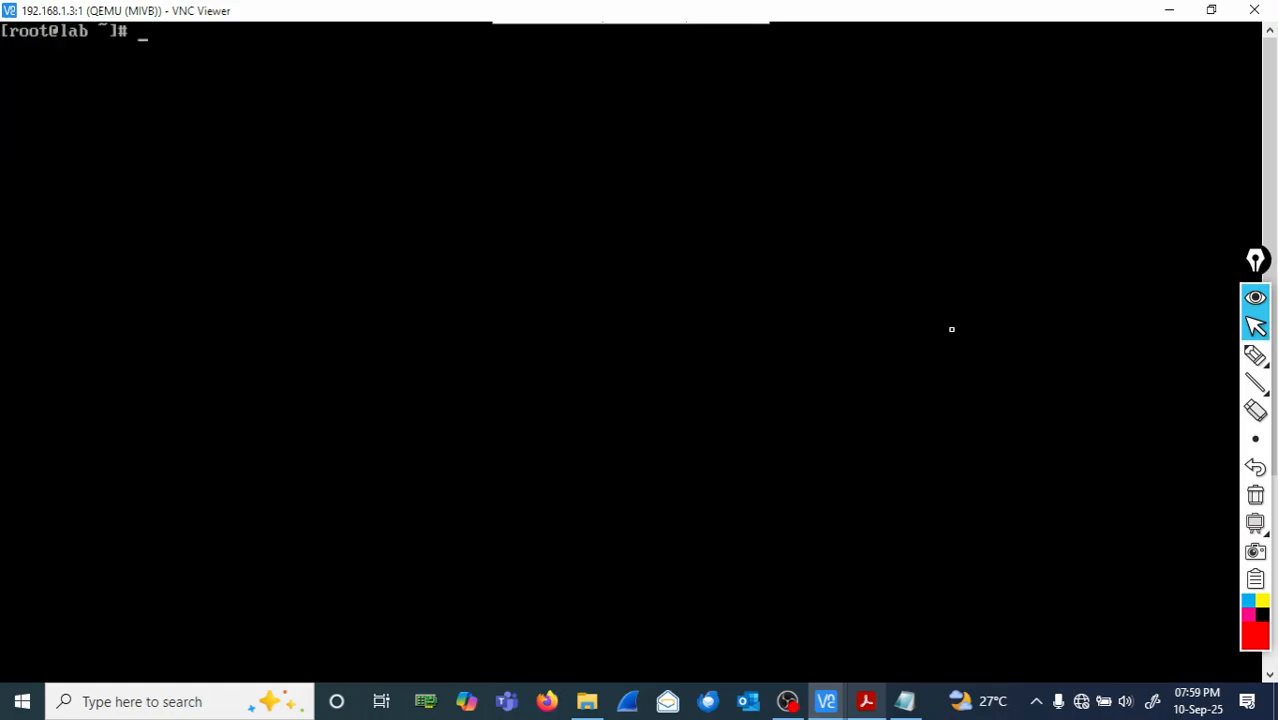
text(reboot)
key(Return)
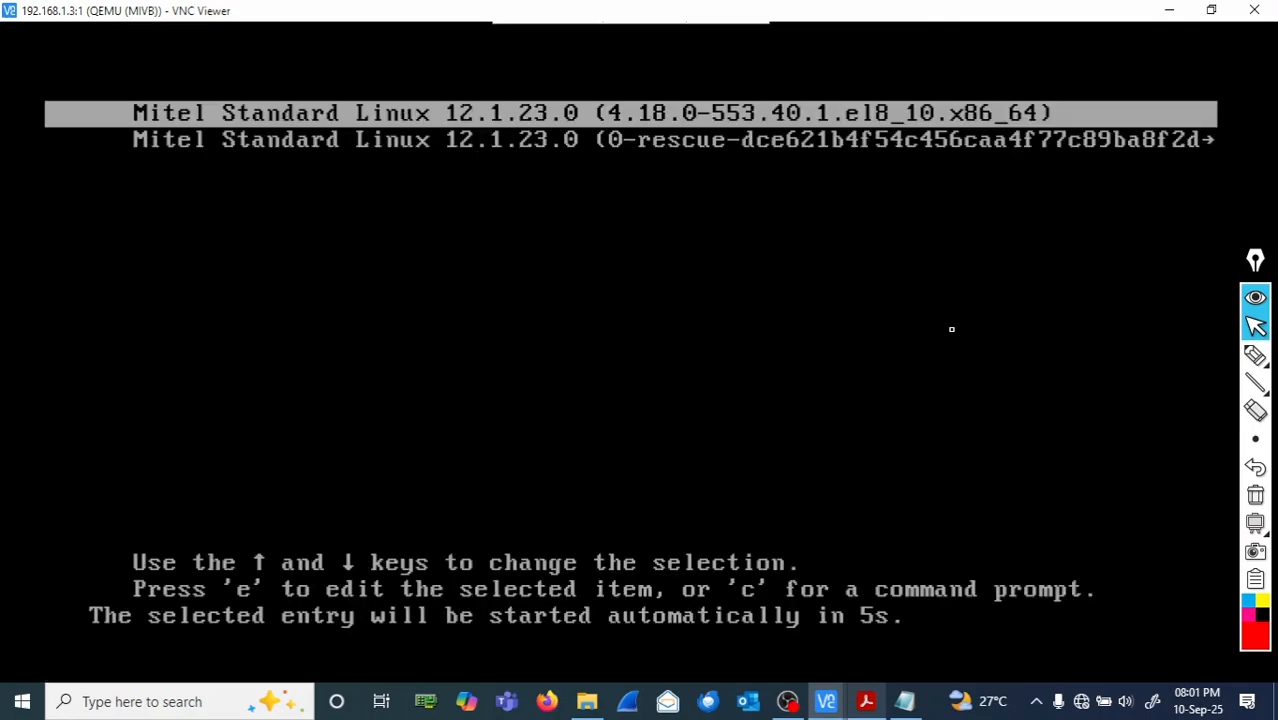
- Open the default Mitel Standard Linux GRUB entry for editing and turn on the annotation pen
key(e)
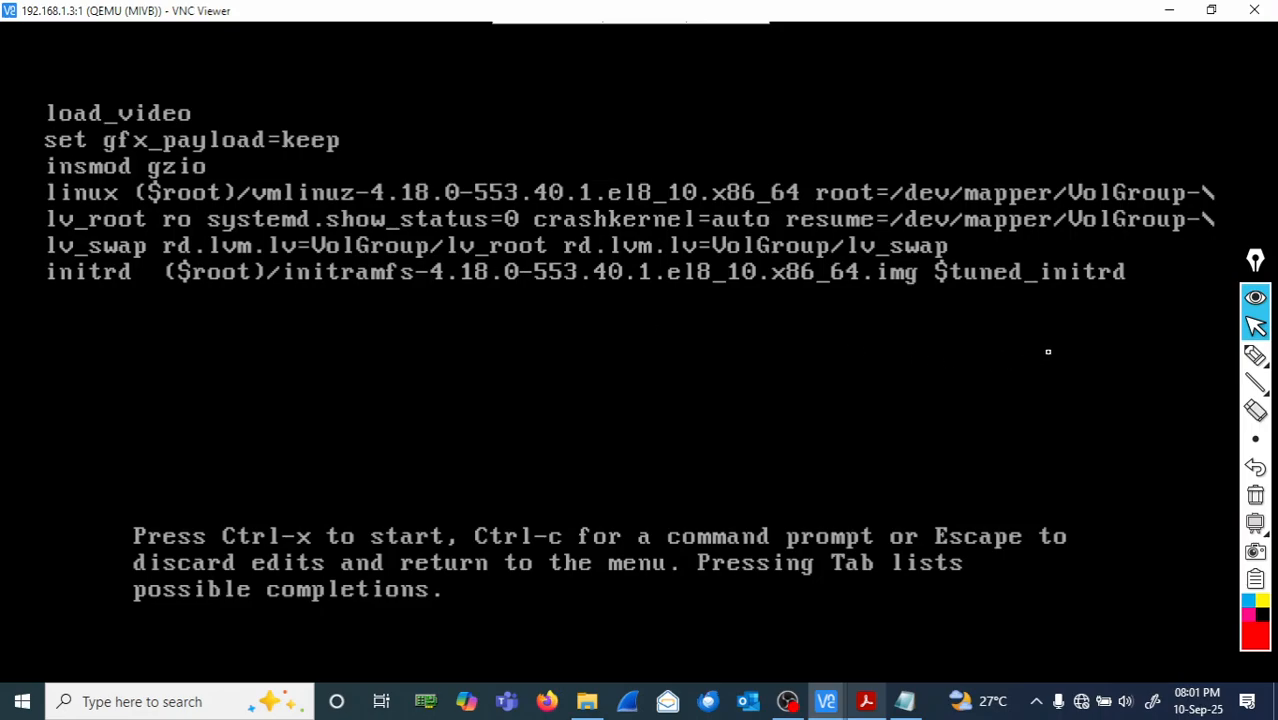
click(1255, 355)
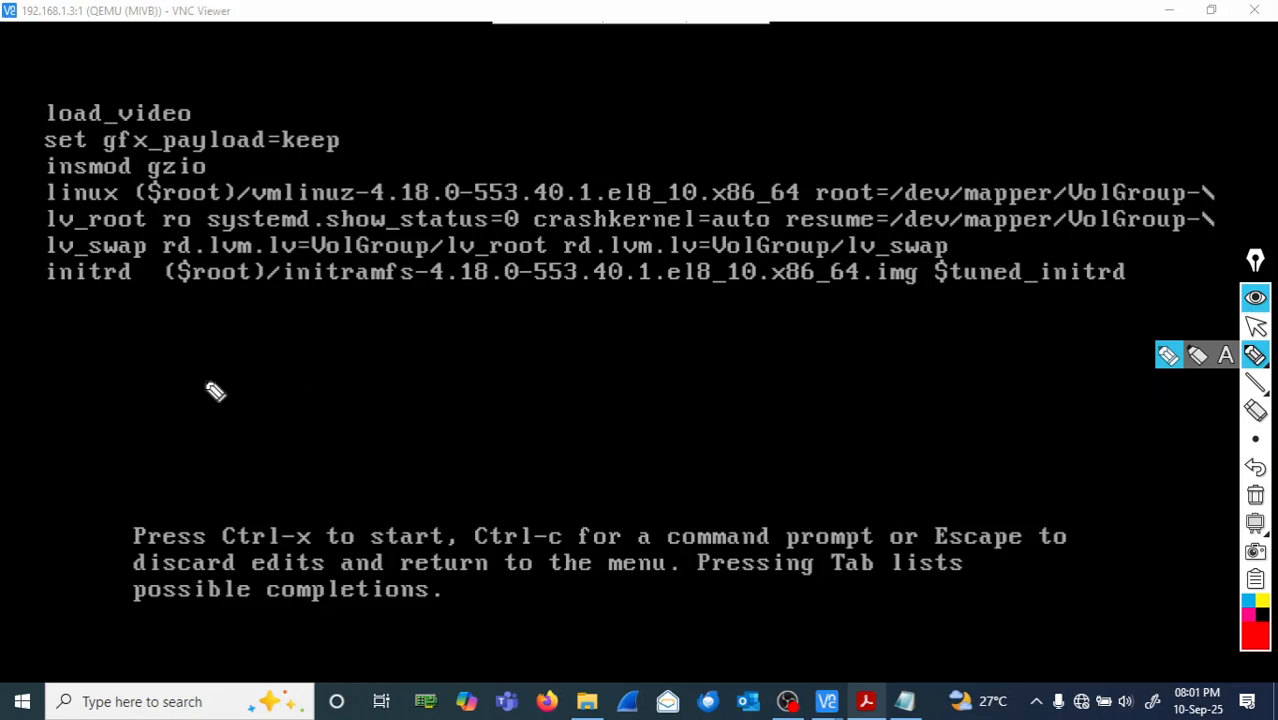
- Add red notes including 'stopped | break', circle linux and load_video, and underline the kernel line
mouse_move(205, 378)
mouse_down()
mouse_move(234, 366)
mouse_move(241, 382)
mouse_move(325, 369)
mouse_move(500, 378)
mouse_move(496, 342)
mouse_move(524, 397)
mouse_up()
mouse_move(560, 334)
mouse_down()
mouse_move(585, 375)
mouse_move(656, 368)
mouse_move(673, 380)
mouse_move(685, 363)
mouse_move(672, 374)
mouse_up()
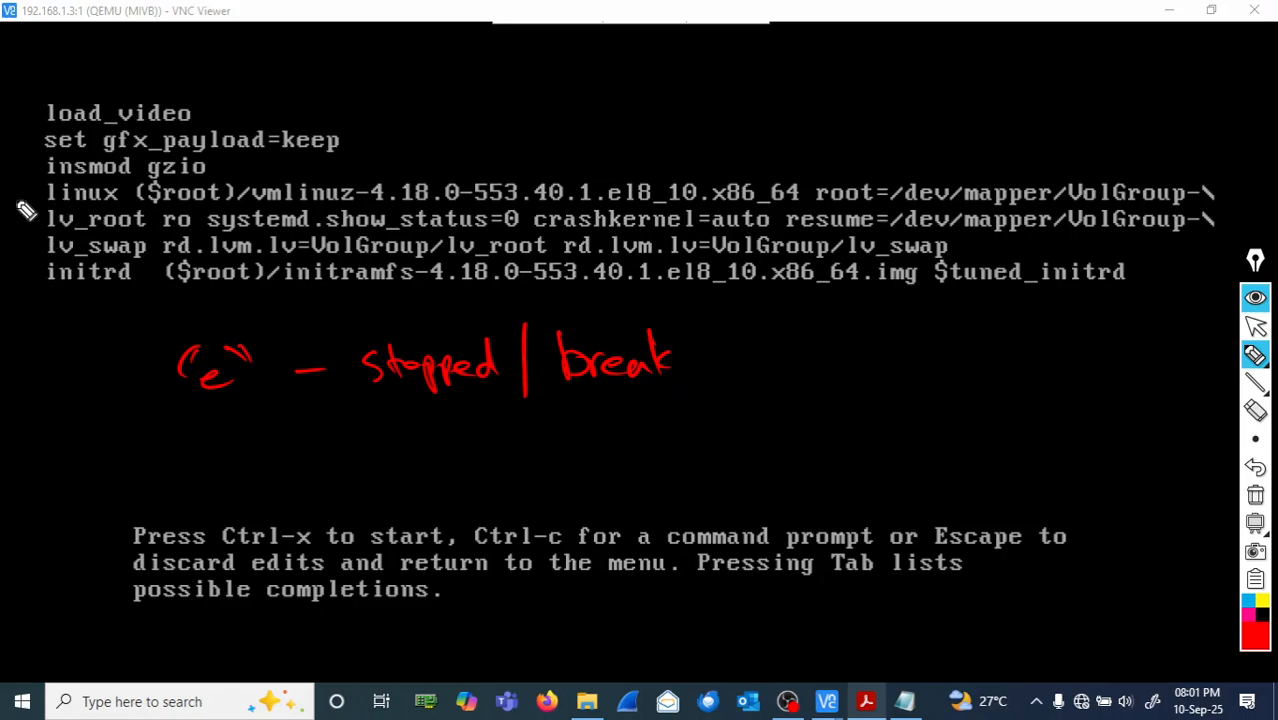
mouse_move(30, 208)
mouse_down()
mouse_move(118, 222)
mouse_move(145, 192)
mouse_move(50, 186)
mouse_move(30, 210)
mouse_up()
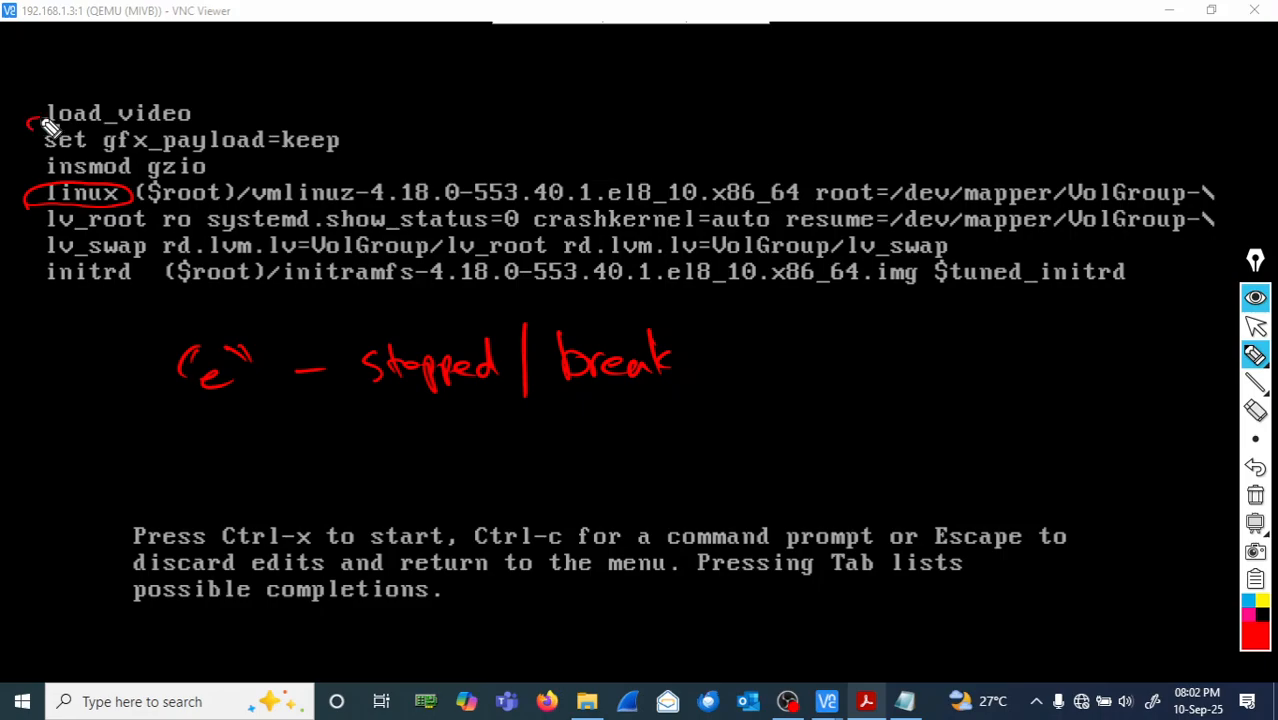
mouse_move(44, 130)
mouse_down()
mouse_move(70, 112)
mouse_move(28, 122)
mouse_move(24, 197)
mouse_move(34, 184)
mouse_up()
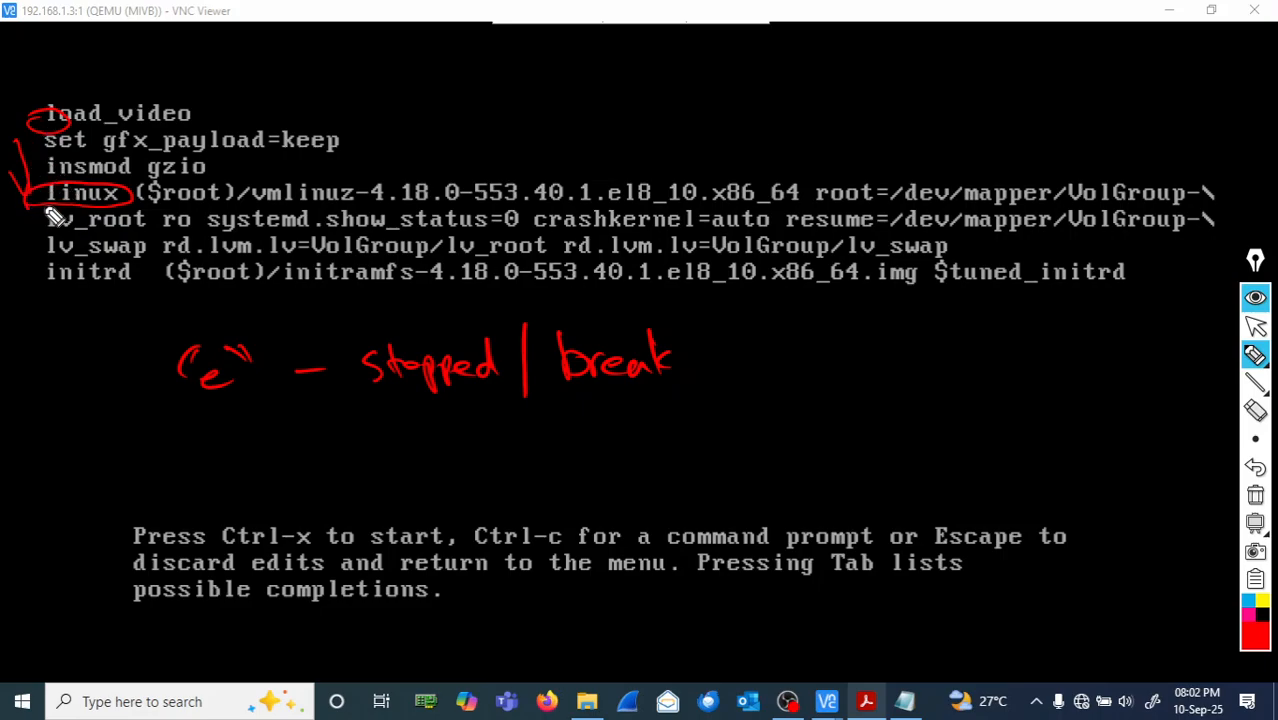
mouse_move(45, 210)
mouse_down()
mouse_move(818, 204)
mouse_move(1150, 210)
mouse_move(1166, 230)
mouse_up()
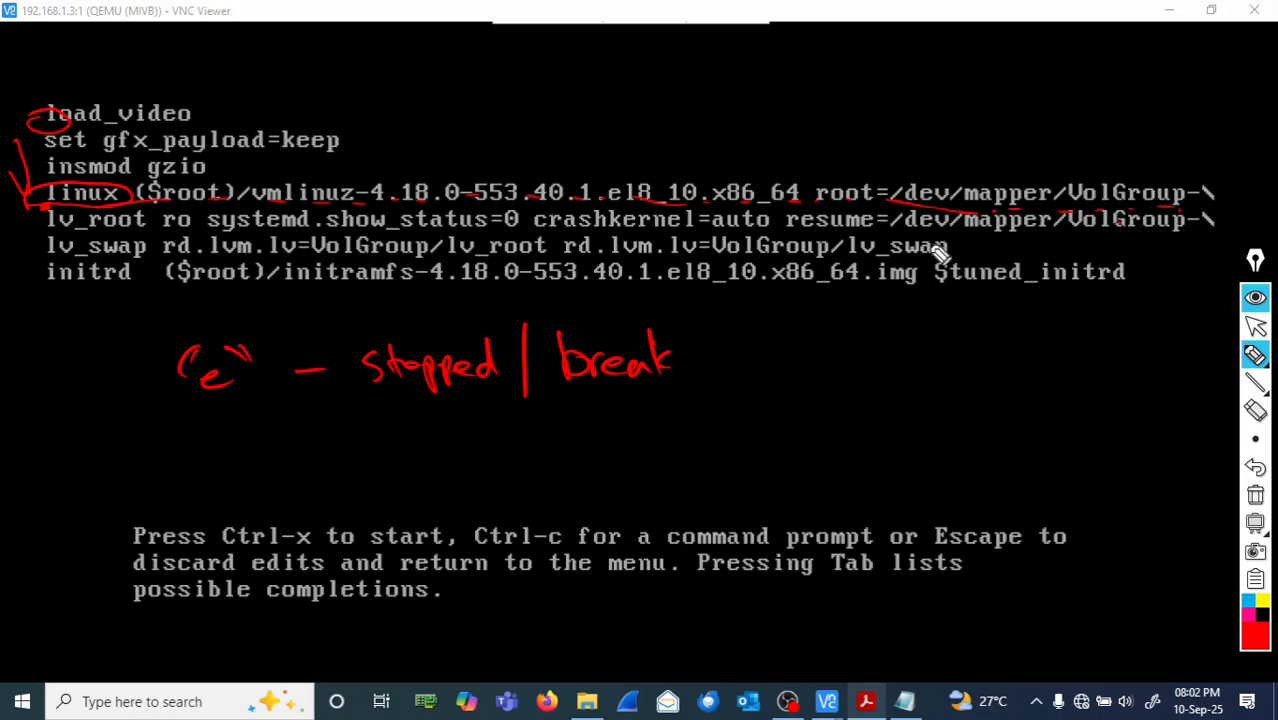
- Circle lv_swap at the line's end, write 'space' below the initrd line, and stop annotating
mouse_move(958, 254)
mouse_down()
mouse_move(878, 236)
mouse_move(836, 252)
mouse_move(890, 268)
mouse_move(958, 262)
mouse_move(950, 249)
mouse_up()
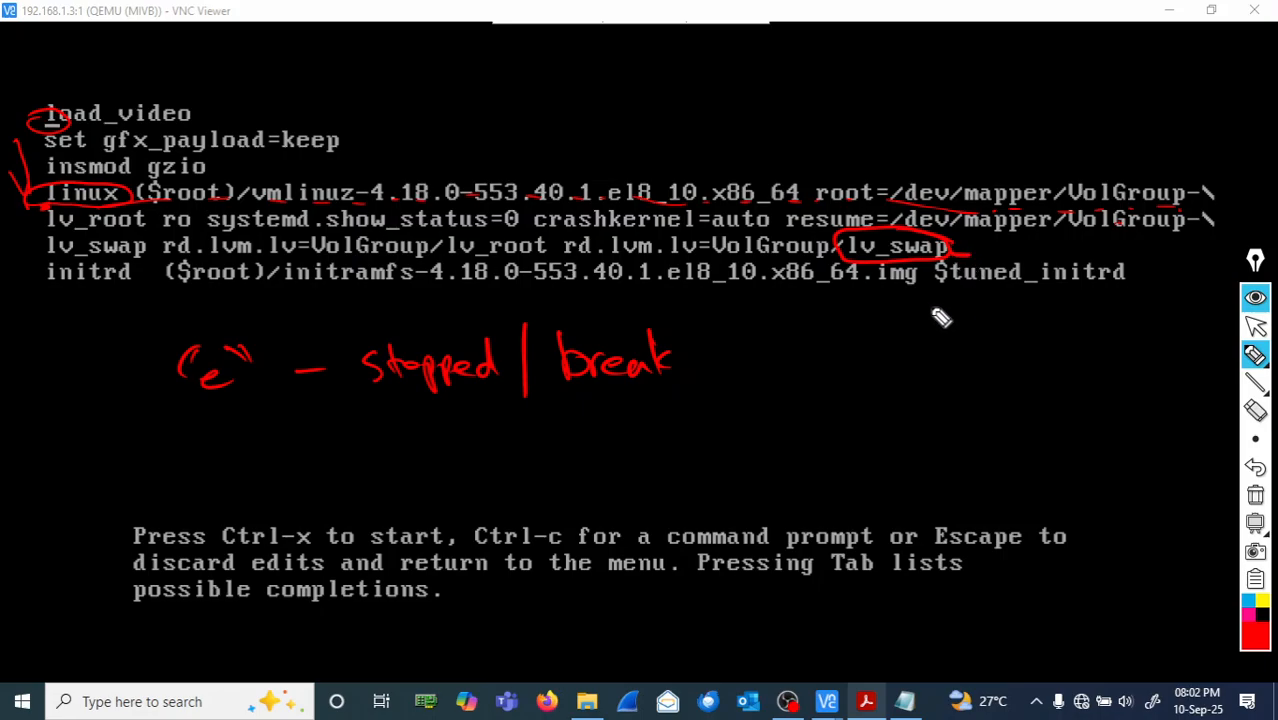
mouse_move(919, 312)
mouse_down()
mouse_move(922, 340)
mouse_move(919, 322)
mouse_move(982, 322)
mouse_up()
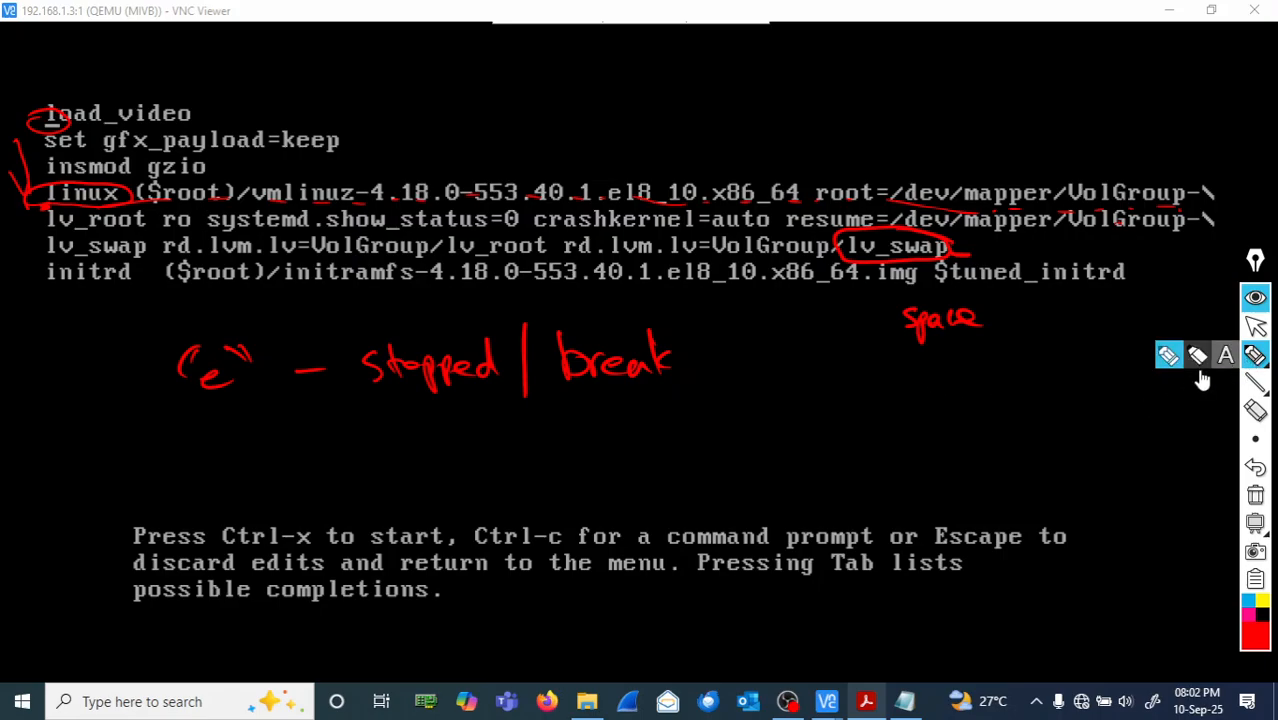
mouse_move(1258, 443)
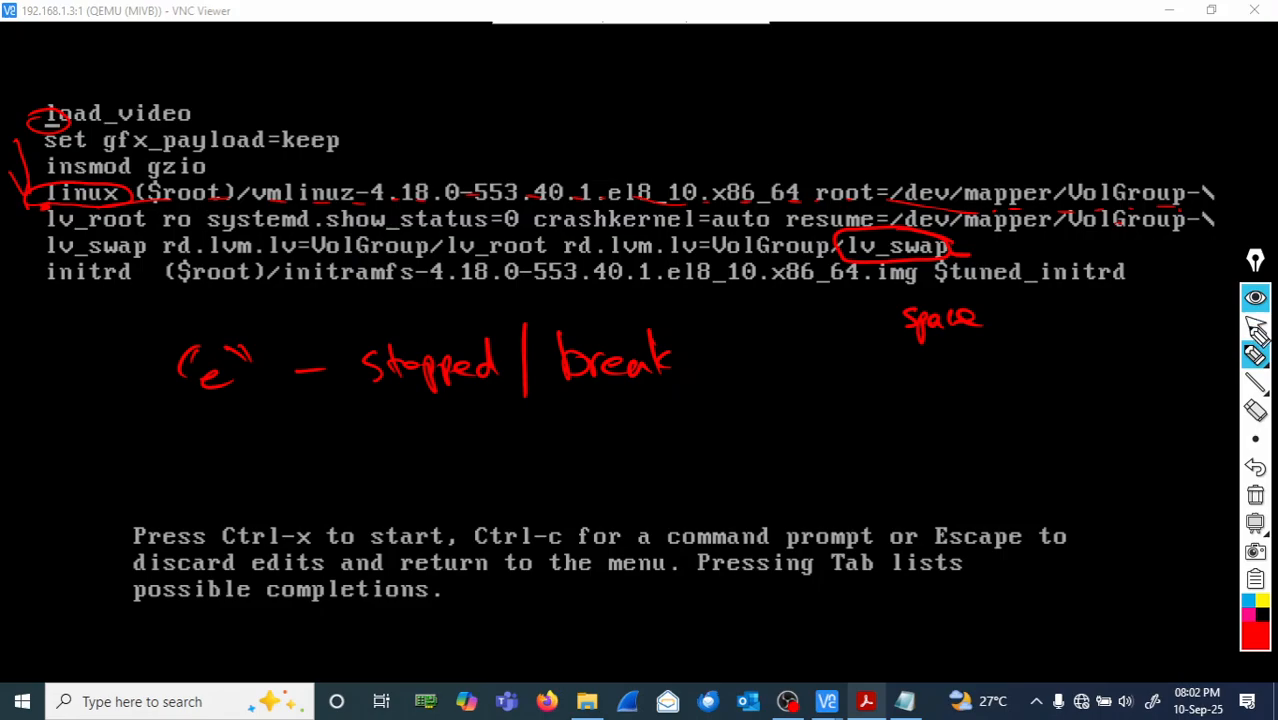
click(1255, 330)
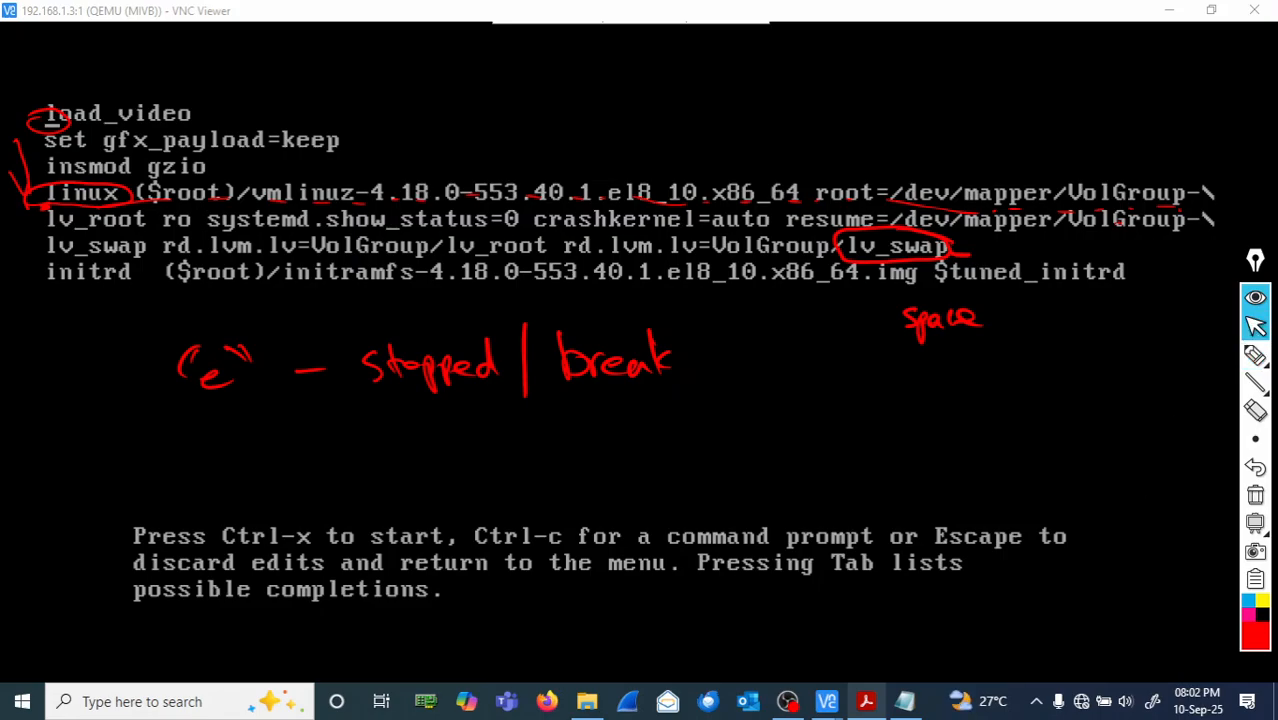
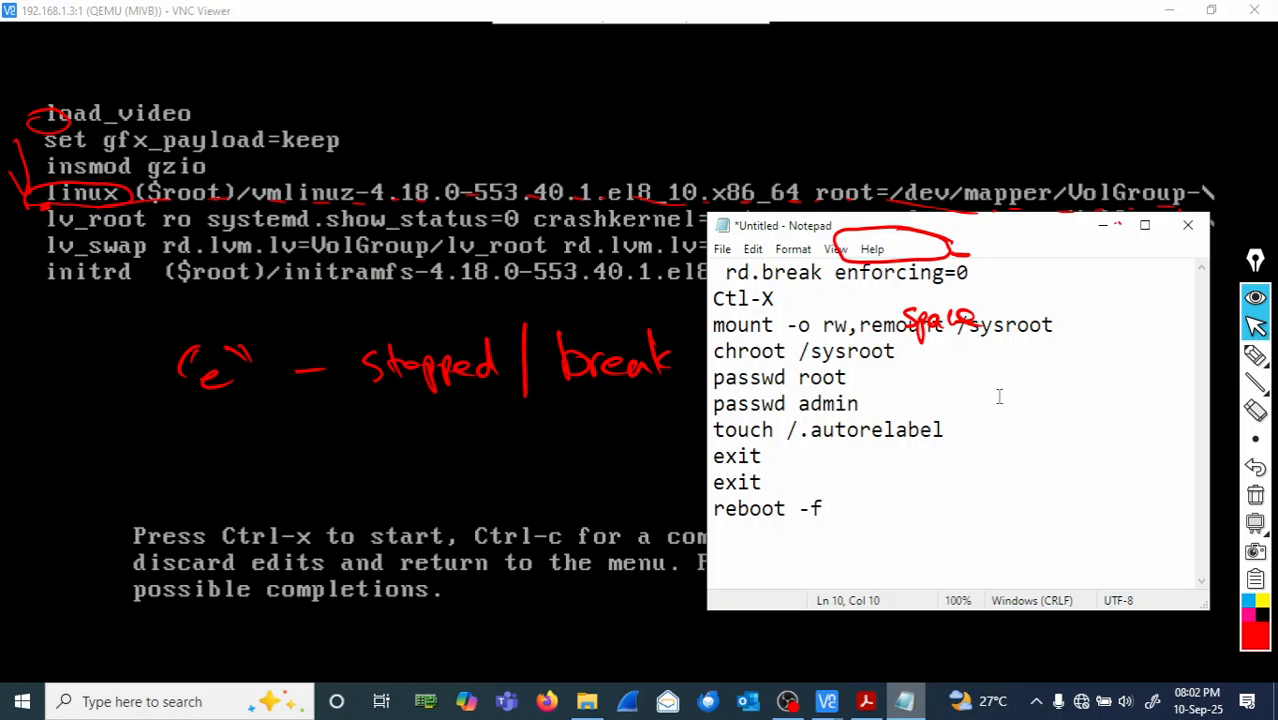
- Erase every red pen mark from the GRUB editor and notes with the clear tool
click(1255, 494)
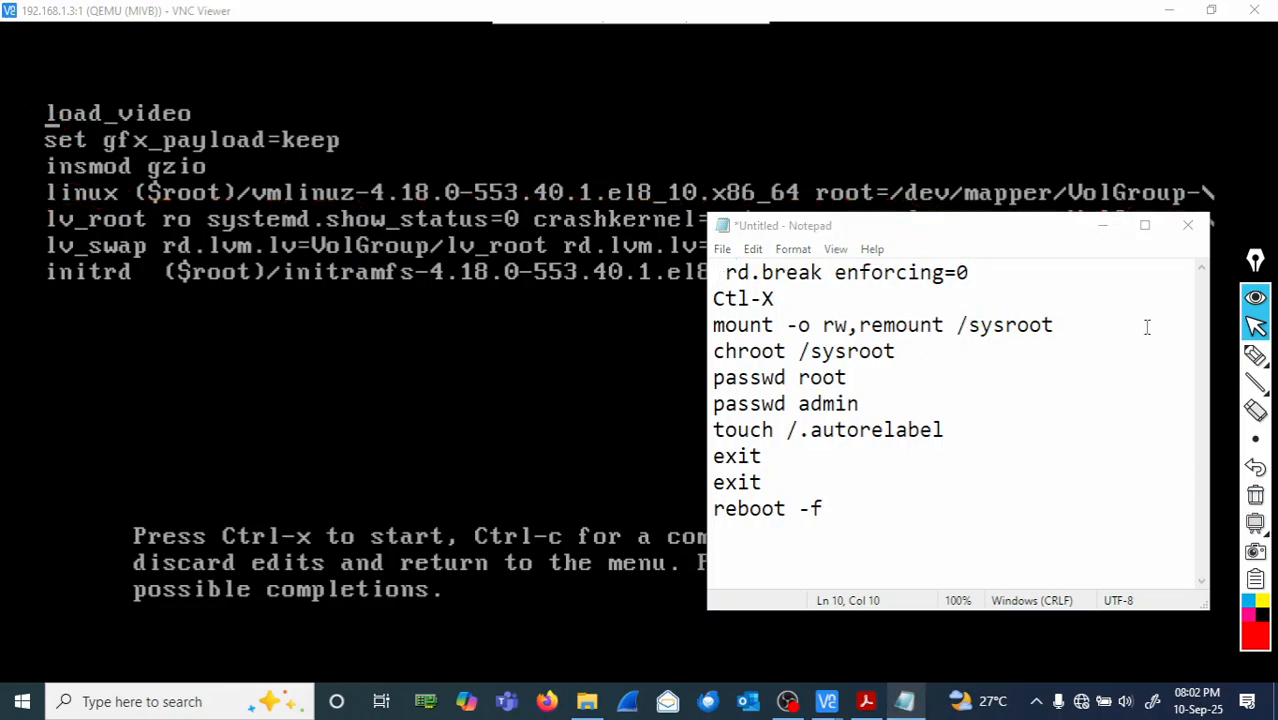
- With the highlighter, circle 'rd.break enforcing=0' and write 'VNC viewer' beside the exit commands
click(1255, 355)
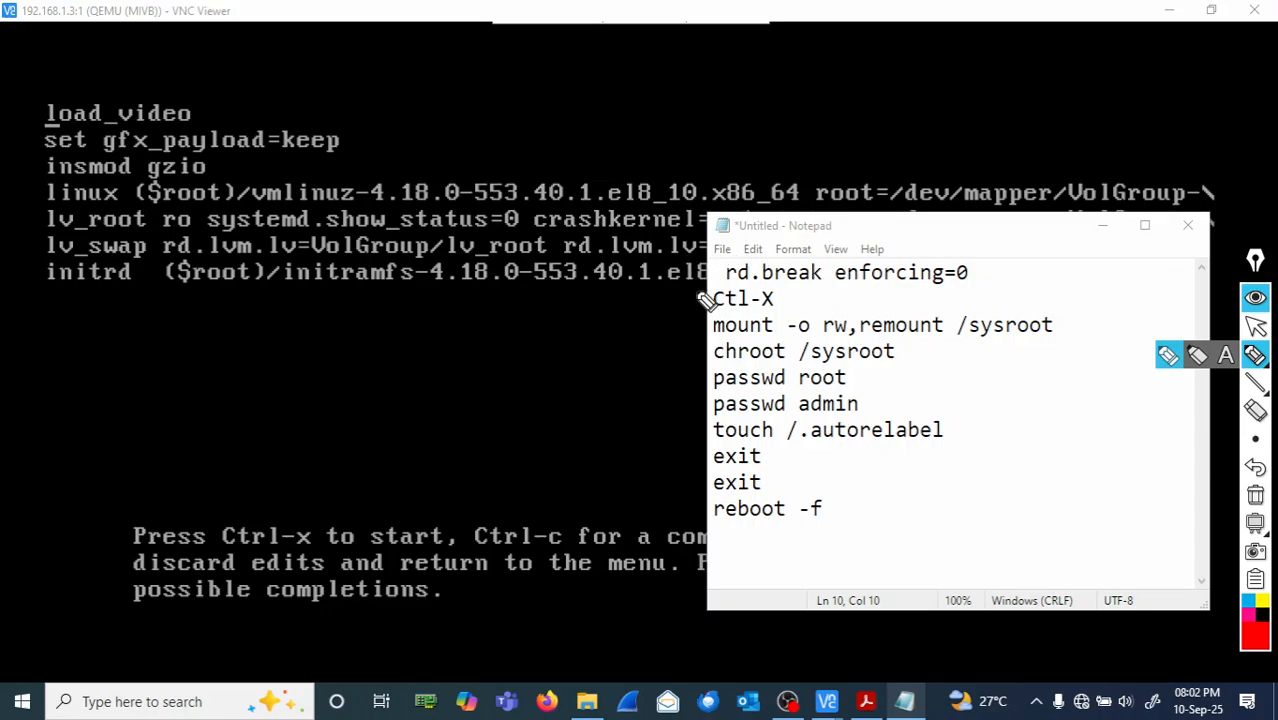
mouse_move(708, 288)
mouse_down()
mouse_move(775, 298)
mouse_move(987, 282)
mouse_move(940, 266)
mouse_move(795, 262)
mouse_move(700, 278)
mouse_move(729, 284)
mouse_up()
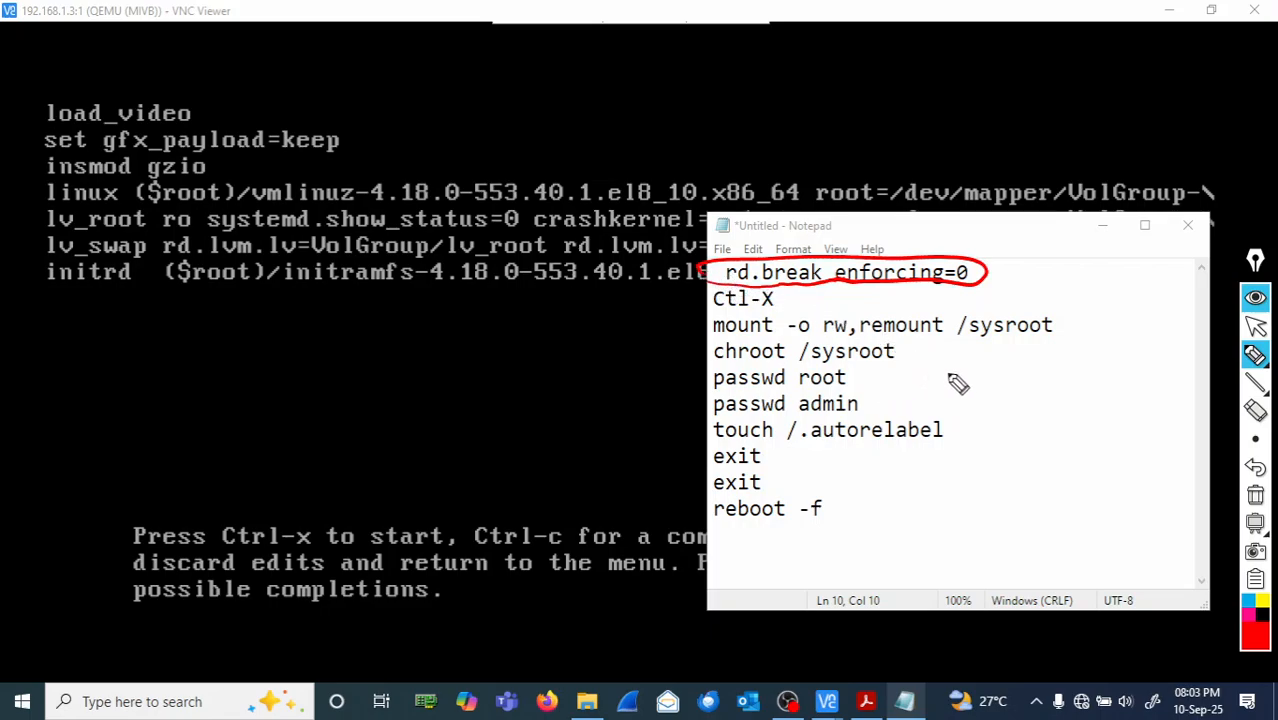
drag(877, 478, 921, 476)
mouse_move(936, 476)
mouse_down()
mouse_move(953, 487)
mouse_move(982, 471)
mouse_move(970, 470)
mouse_move(1030, 476)
mouse_move(1087, 460)
mouse_move(1075, 462)
mouse_up()
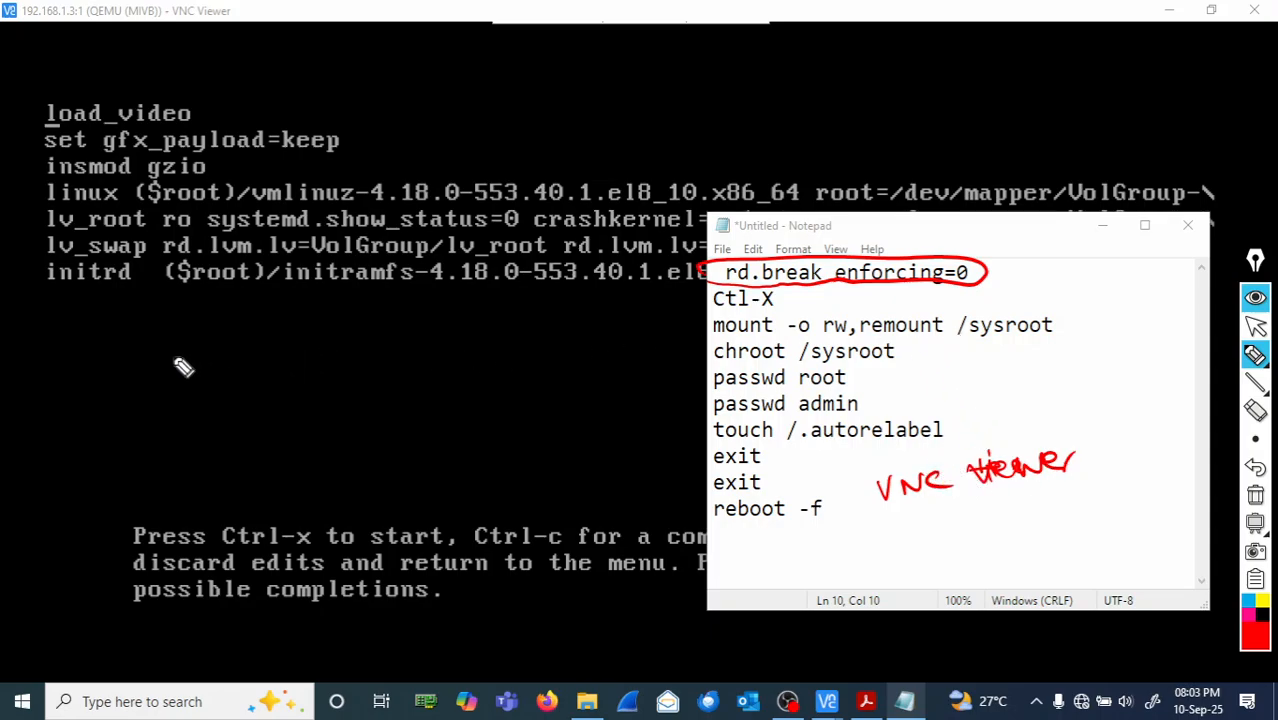
click(104, 330)
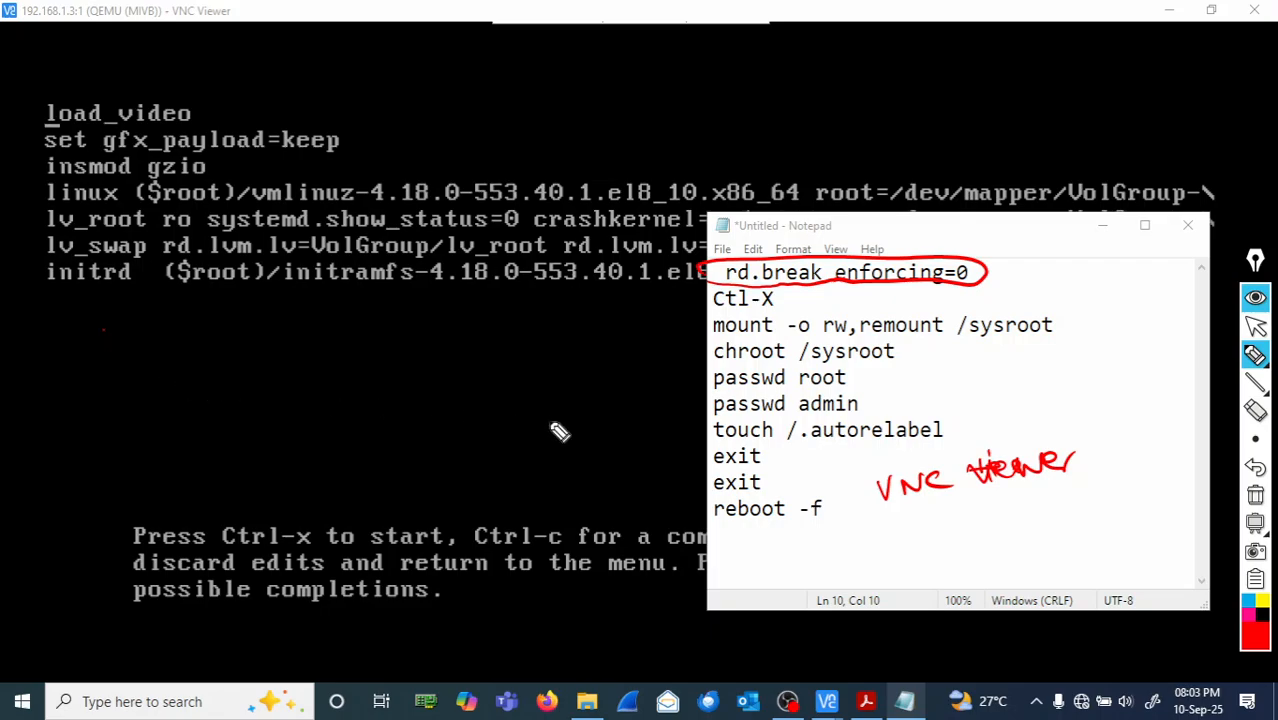
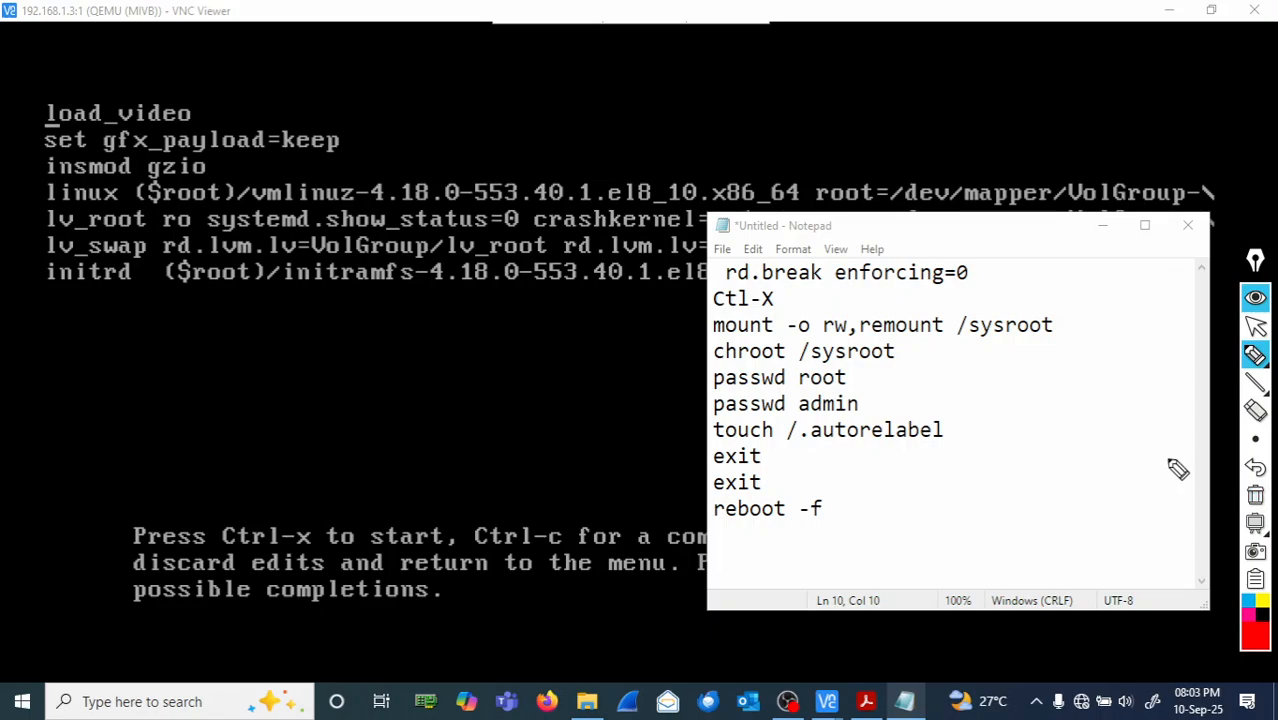
- Leave annotation drawing mode and bring the VNC Viewer GRUB editor for kernel 4.18.0-553.40.1.el8_10 in front of Notepad
click(1256, 330)
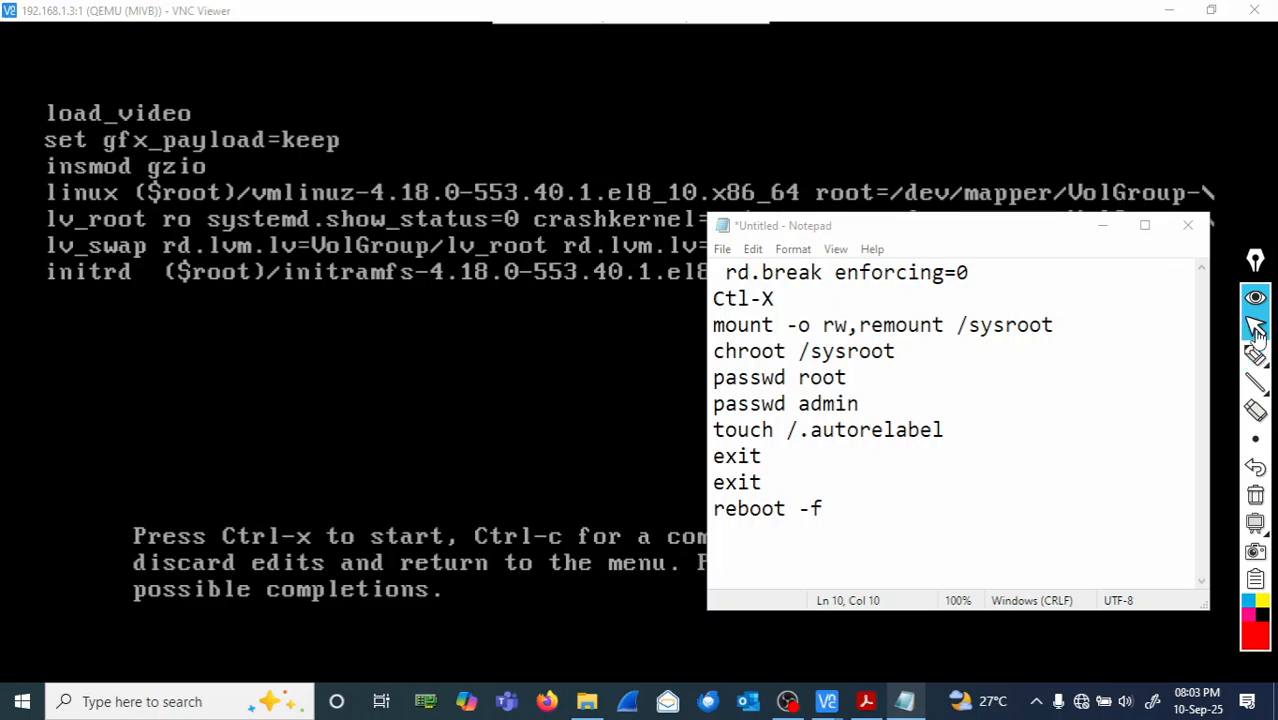
click(684, 150)
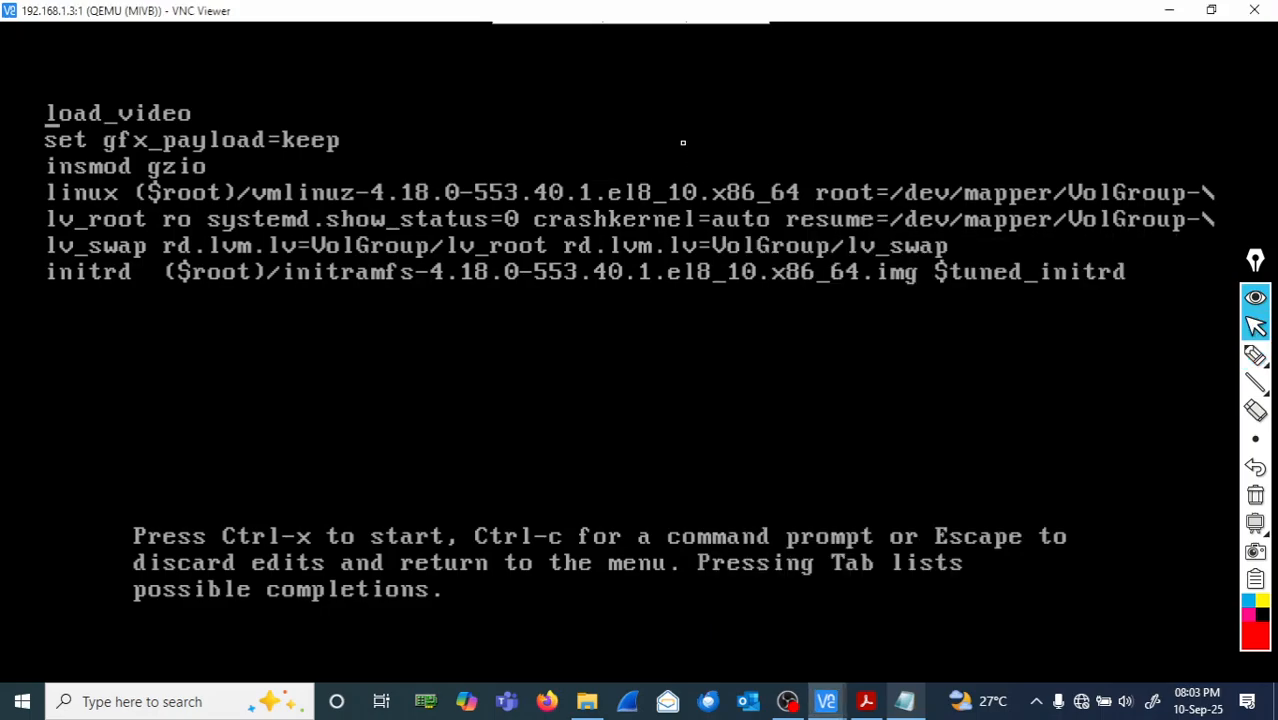
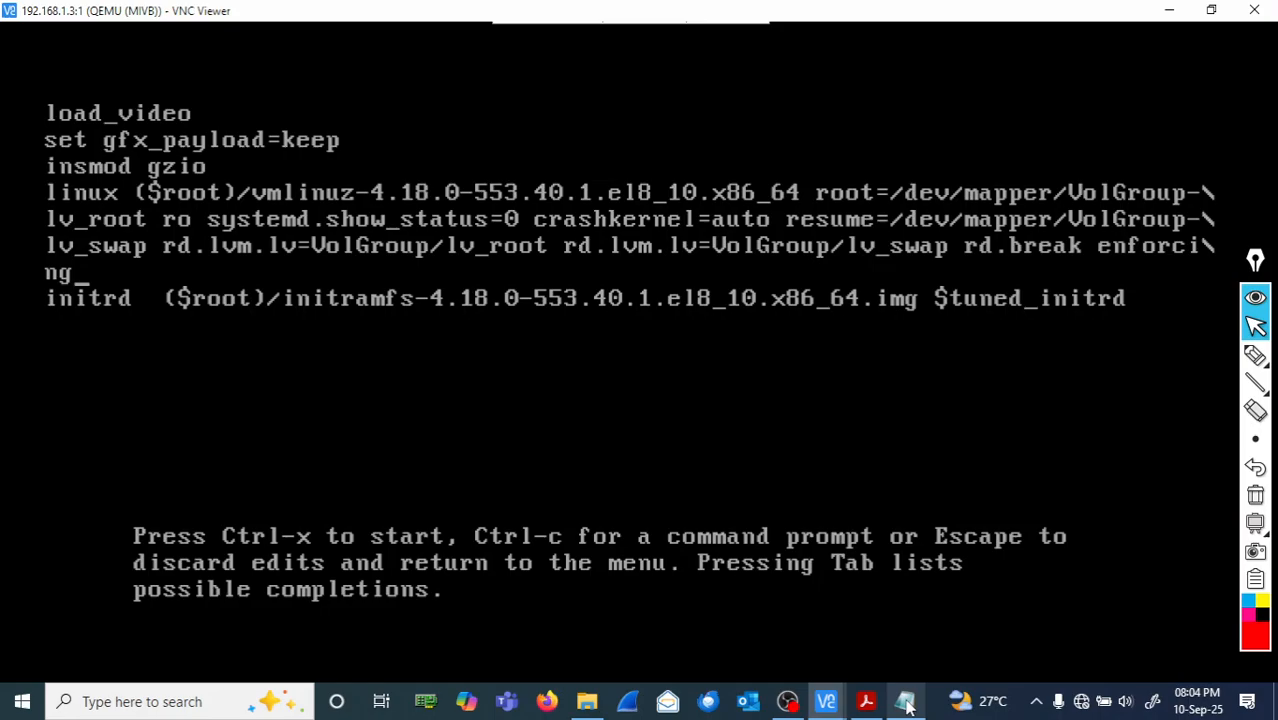
- Append =0 so the GRUB kernel line ends with 'rd.break enforcing=0'
text(=0)
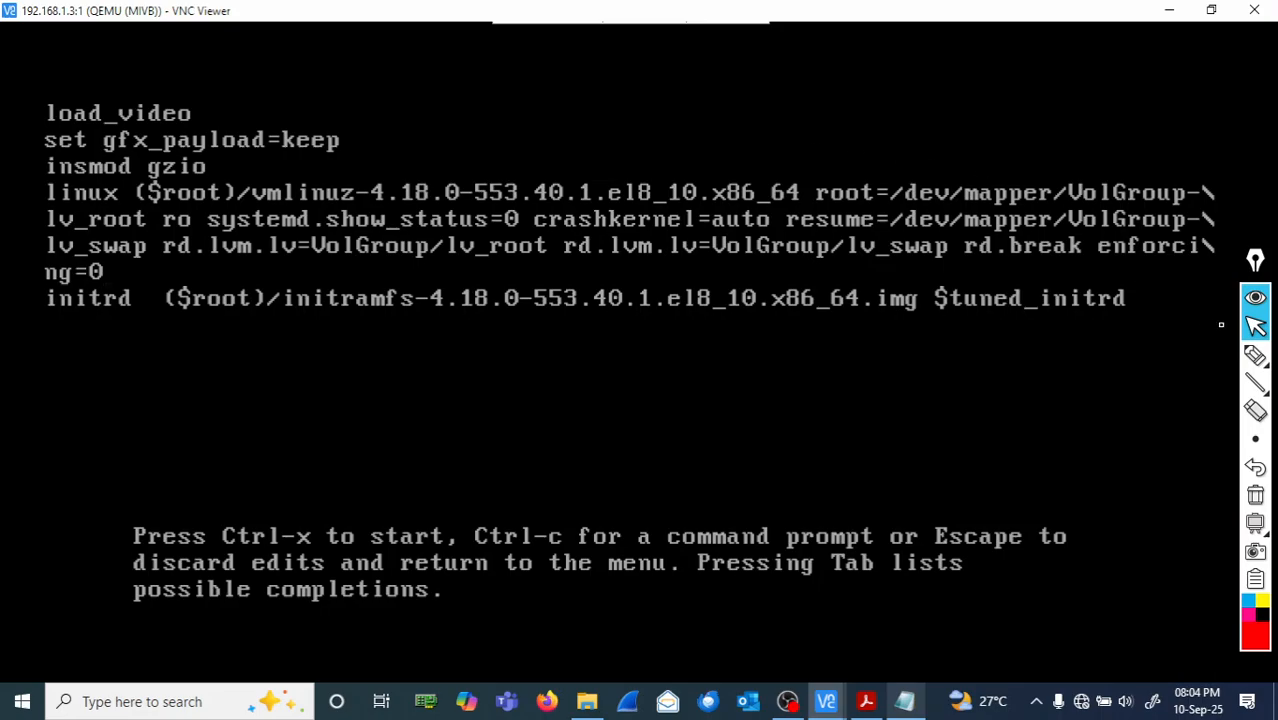
- Select the annotation pen tool to draw freehand over the edited GRUB kernel line
click(1255, 355)
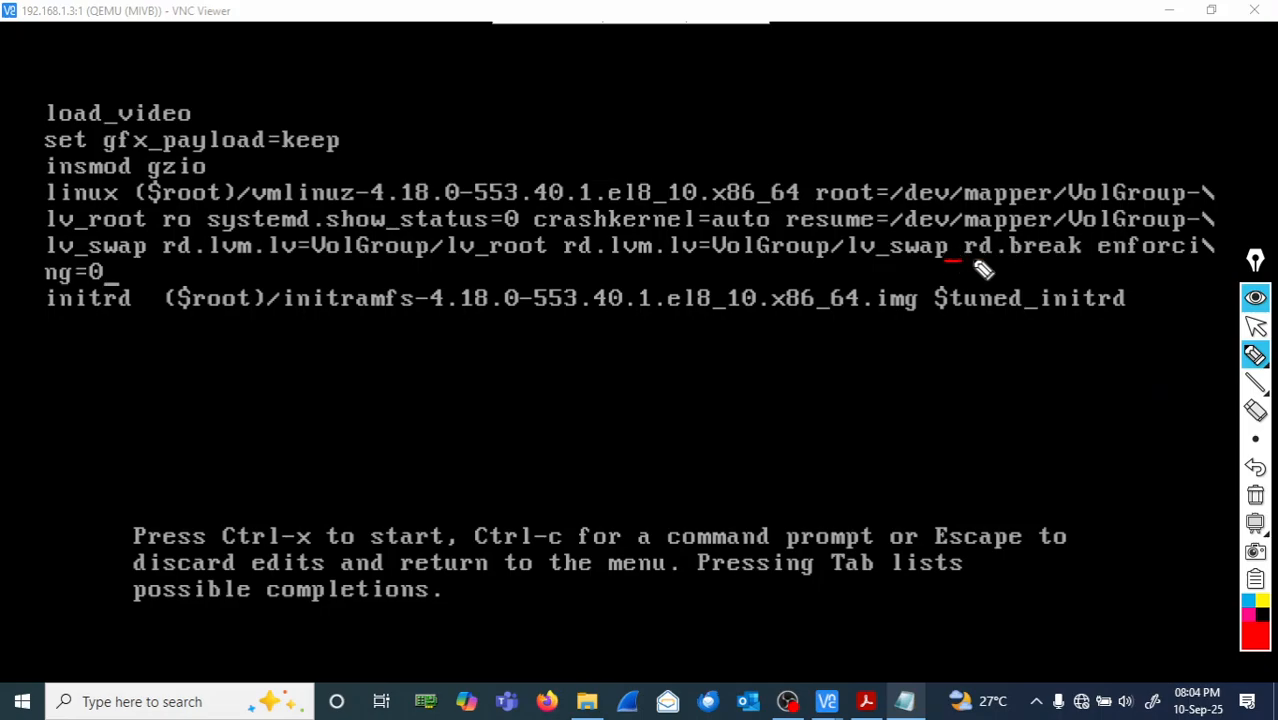
- Draw pen marks around the appended 'rd.break enforcing=0' at the end of the kernel line
mouse_move(958, 238)
mouse_down()
mouse_move(948, 261)
mouse_move(1176, 275)
mouse_up()
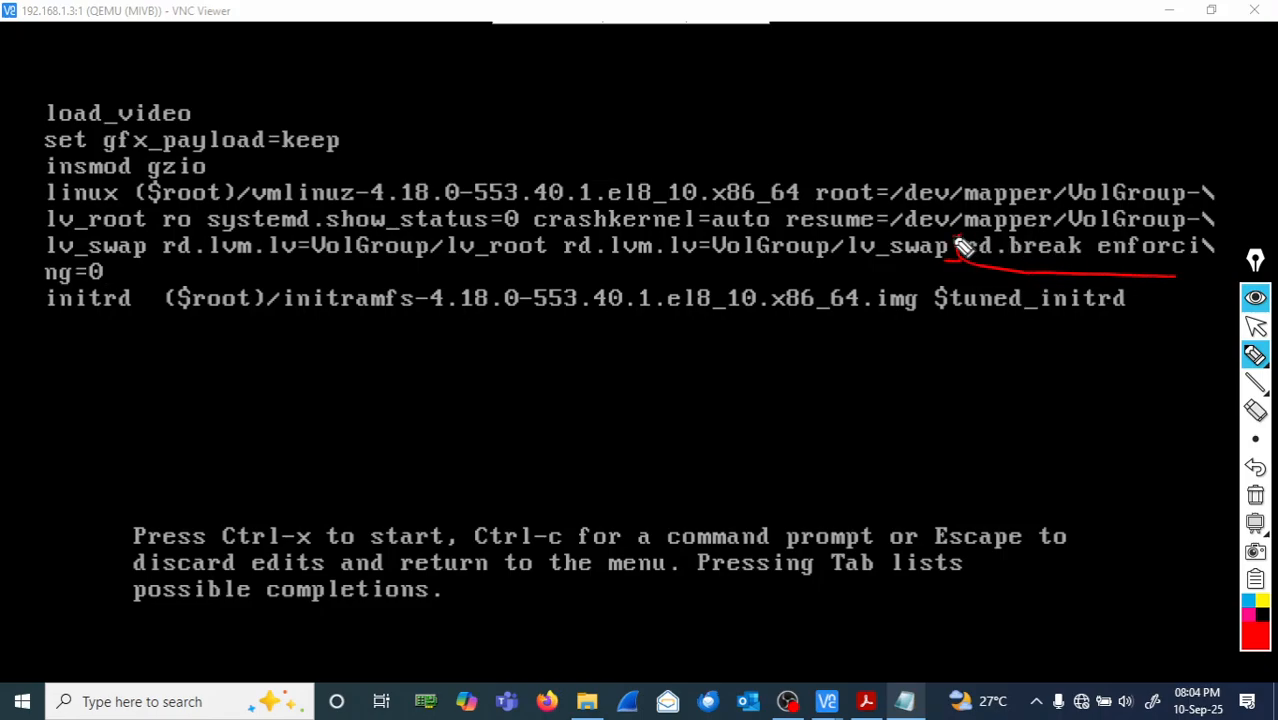
drag(958, 236, 1188, 240)
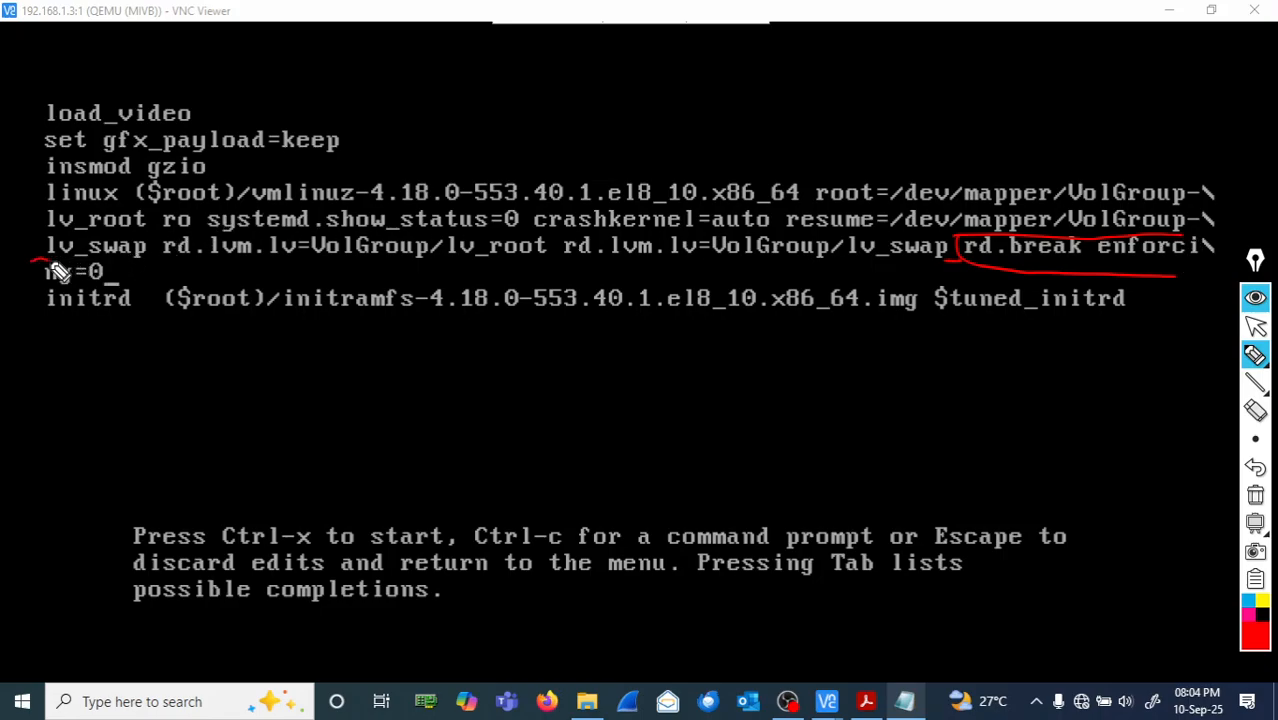
mouse_move(38, 262)
mouse_down()
mouse_move(124, 262)
mouse_move(78, 287)
mouse_move(40, 285)
mouse_up()
- Clear the pen marks and show the Notepad reset commands, from 'mount -o rw,remount /sysroot' to 'reboot -f'
click(1256, 503)
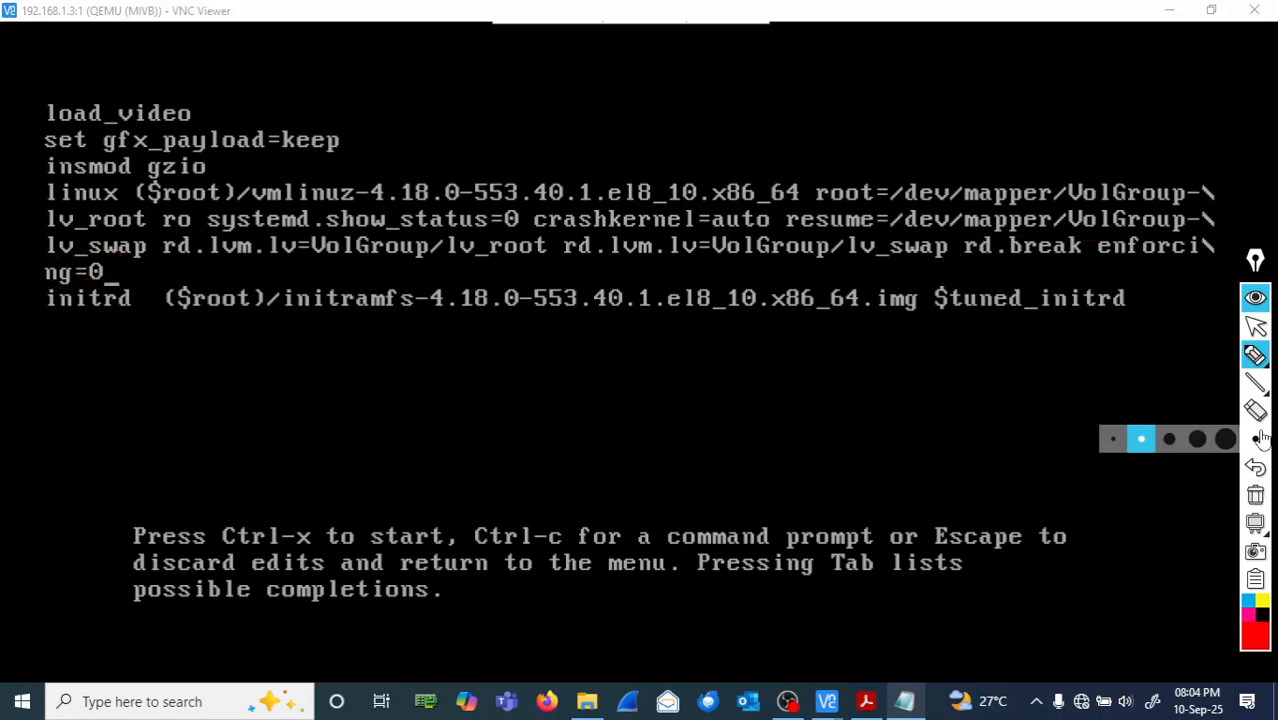
click(1256, 327)
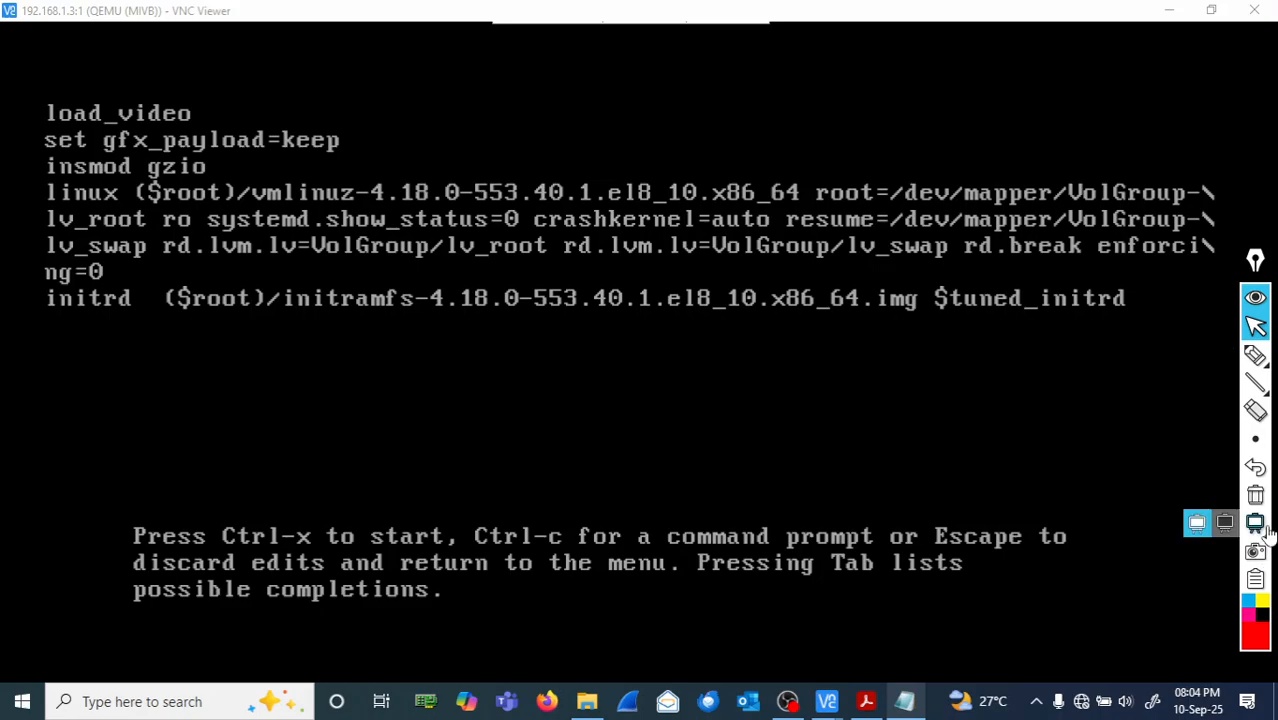
click(903, 703)
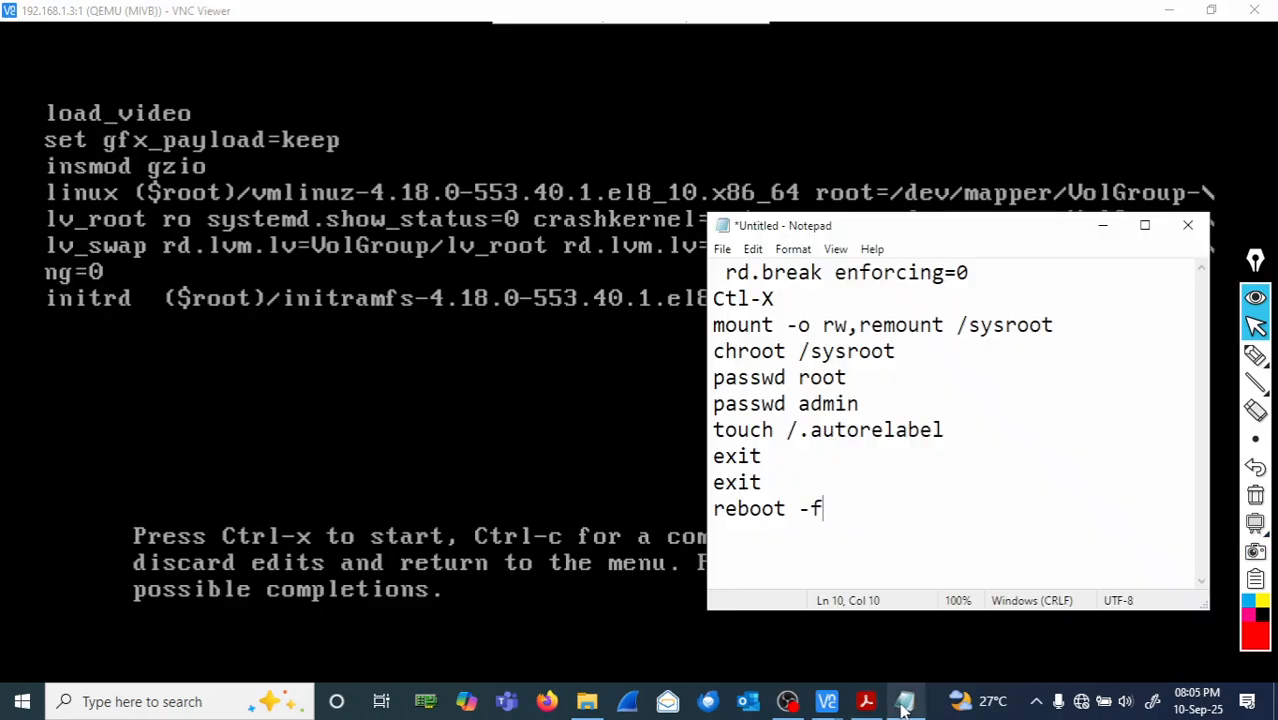
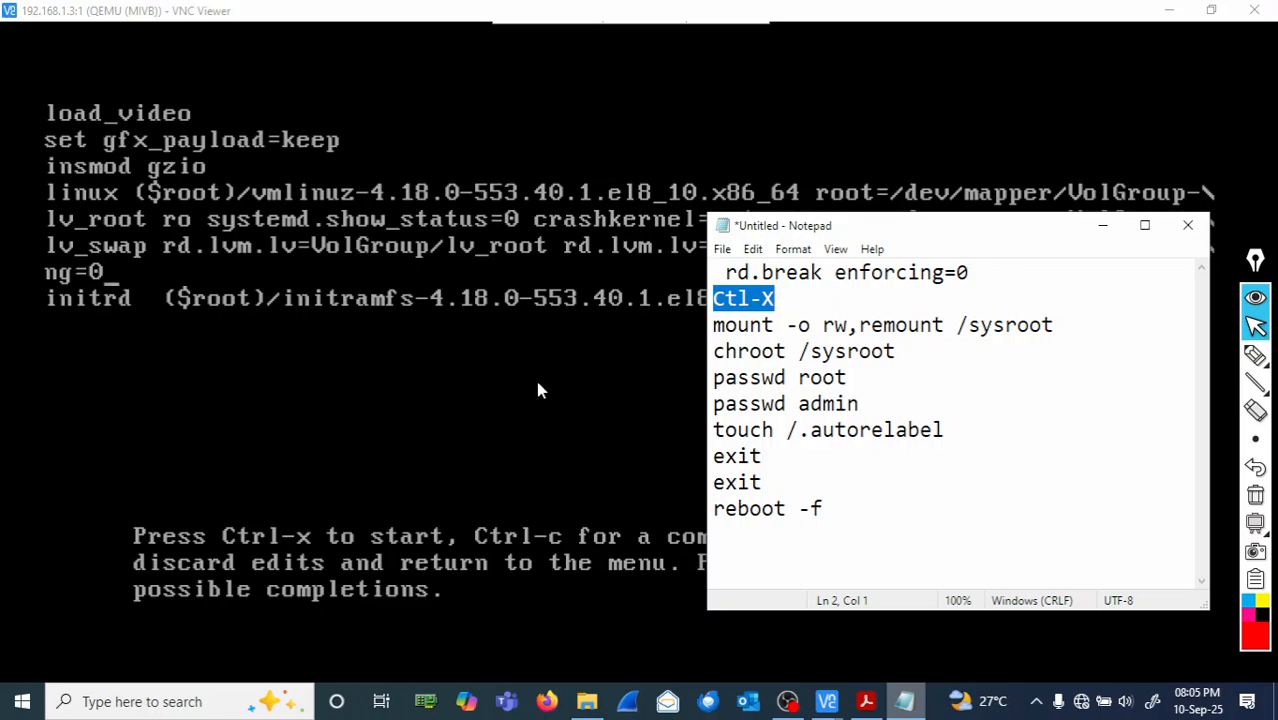
- Boot the GRUB entry edited with 'rd.break enforcing=0' using Ctrl-X in the VNC window
click(536, 378)
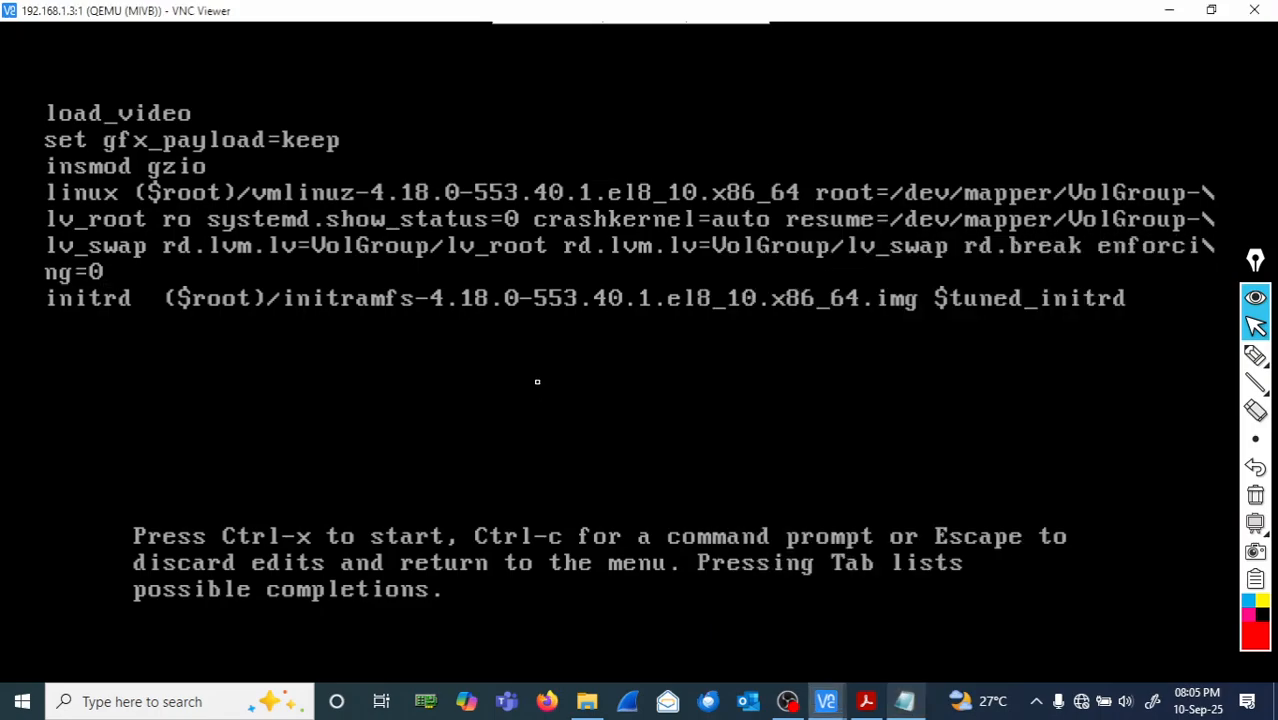
key(ctrl+x)
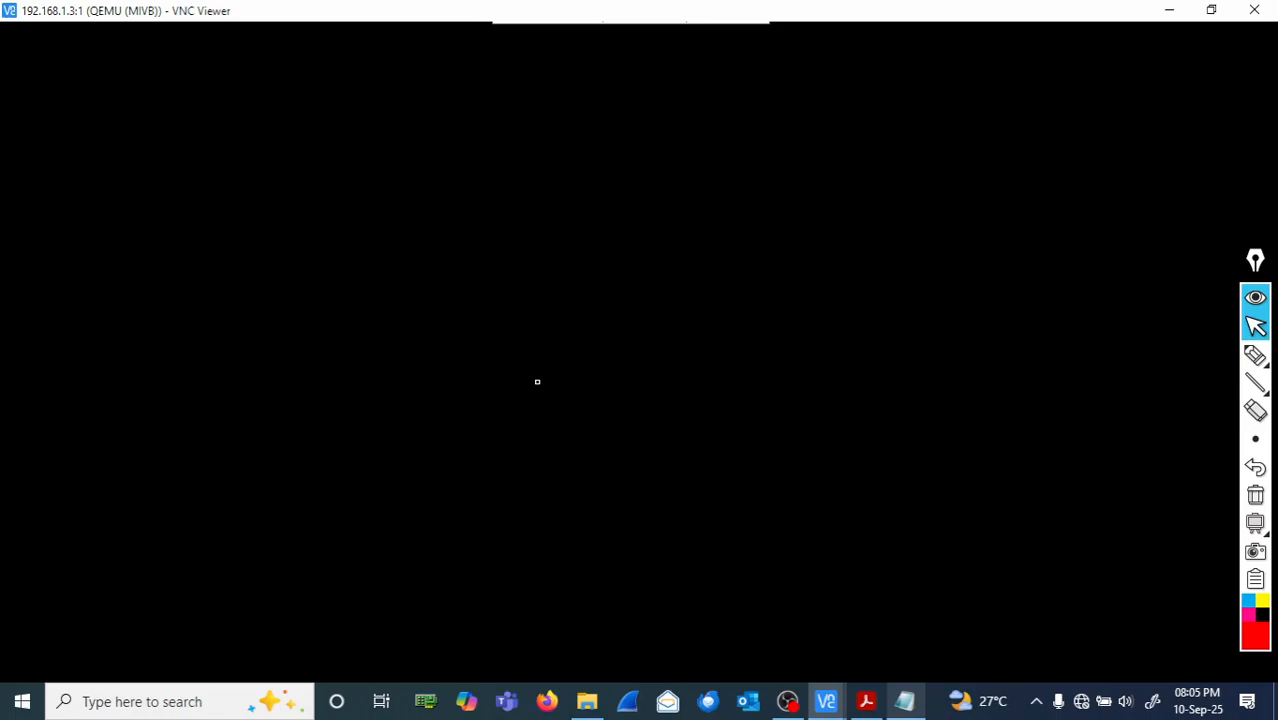
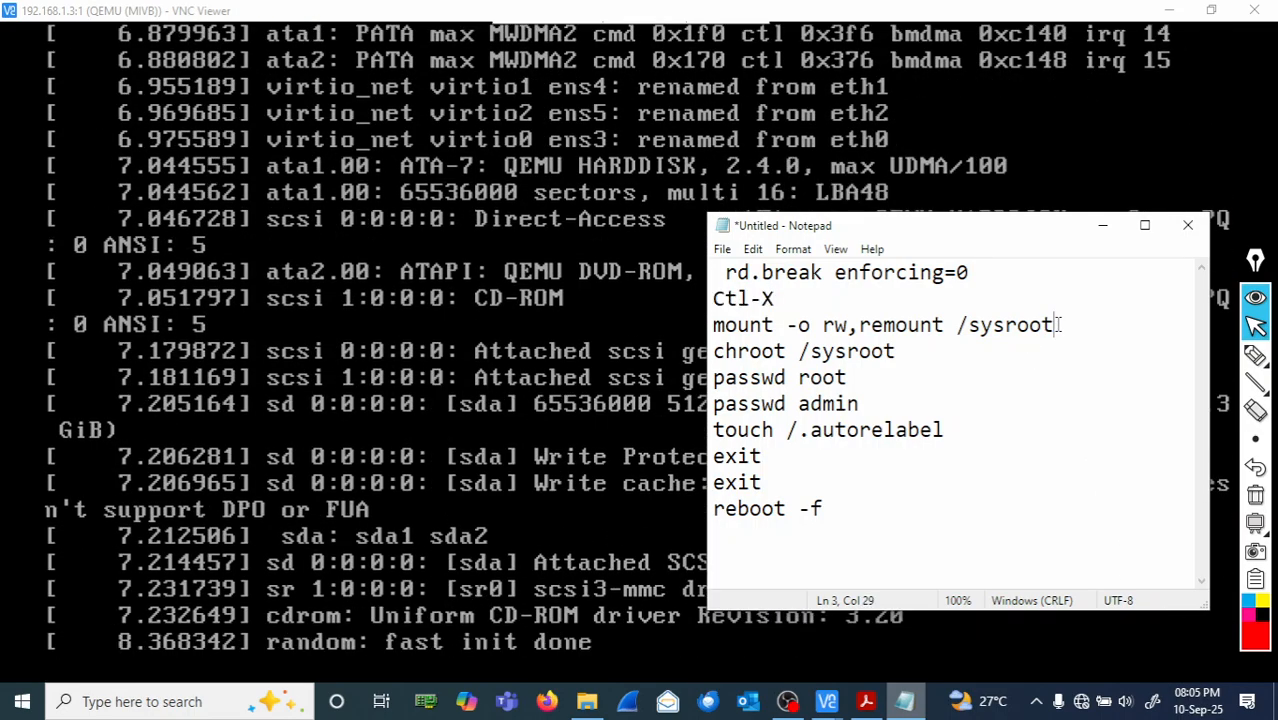
- Select the 'mount -o rw,remount /sysroot' line in the notes as the VM reaches switch_root
drag(1053, 325, 713, 325)
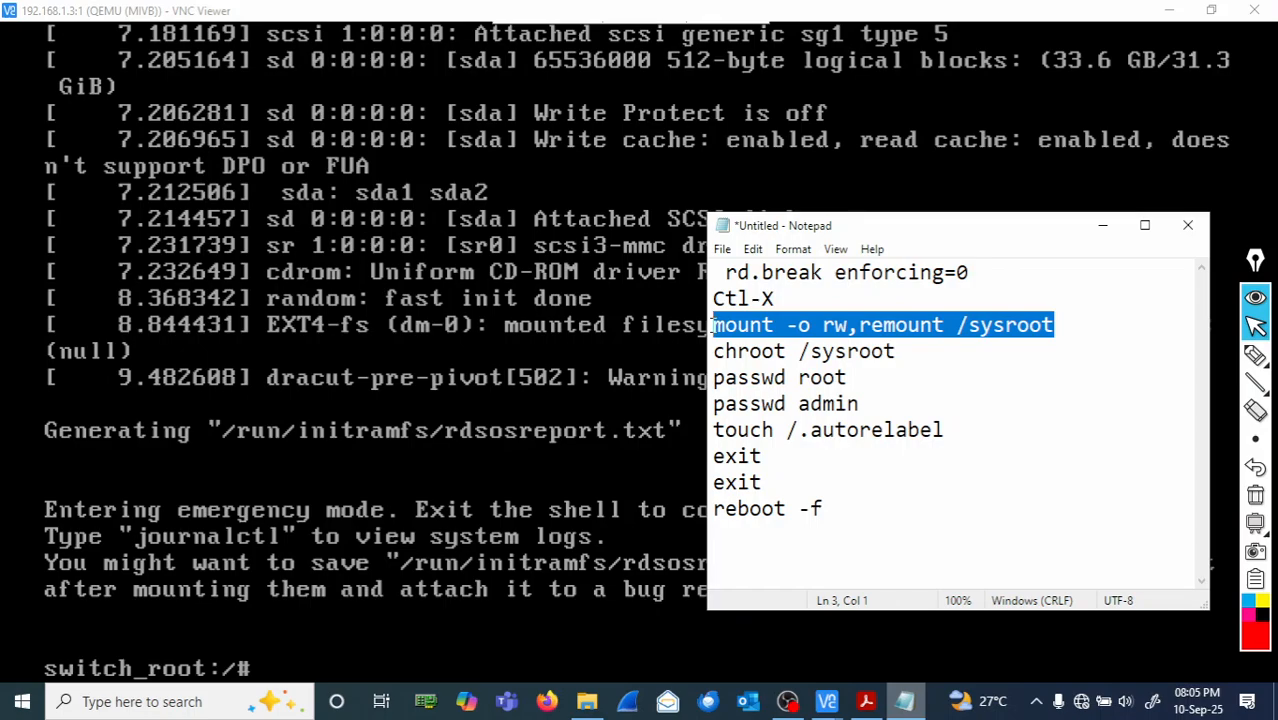
click(1255, 356)
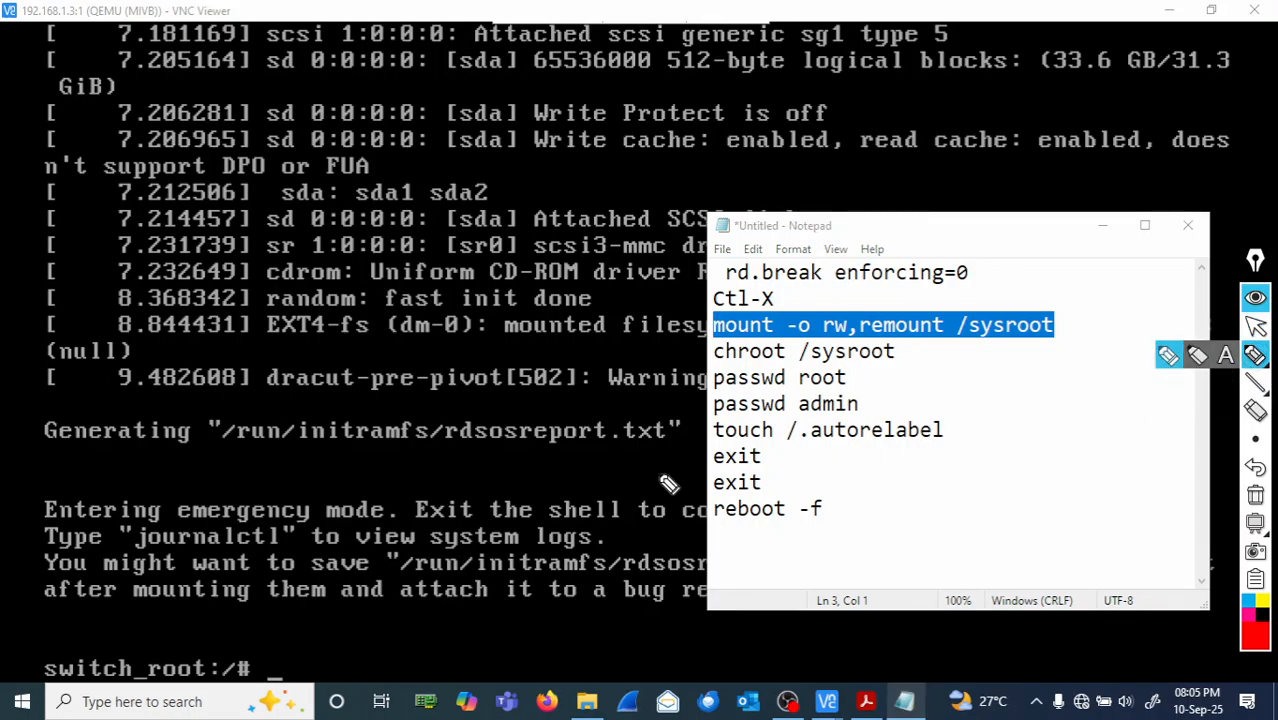
click(350, 640)
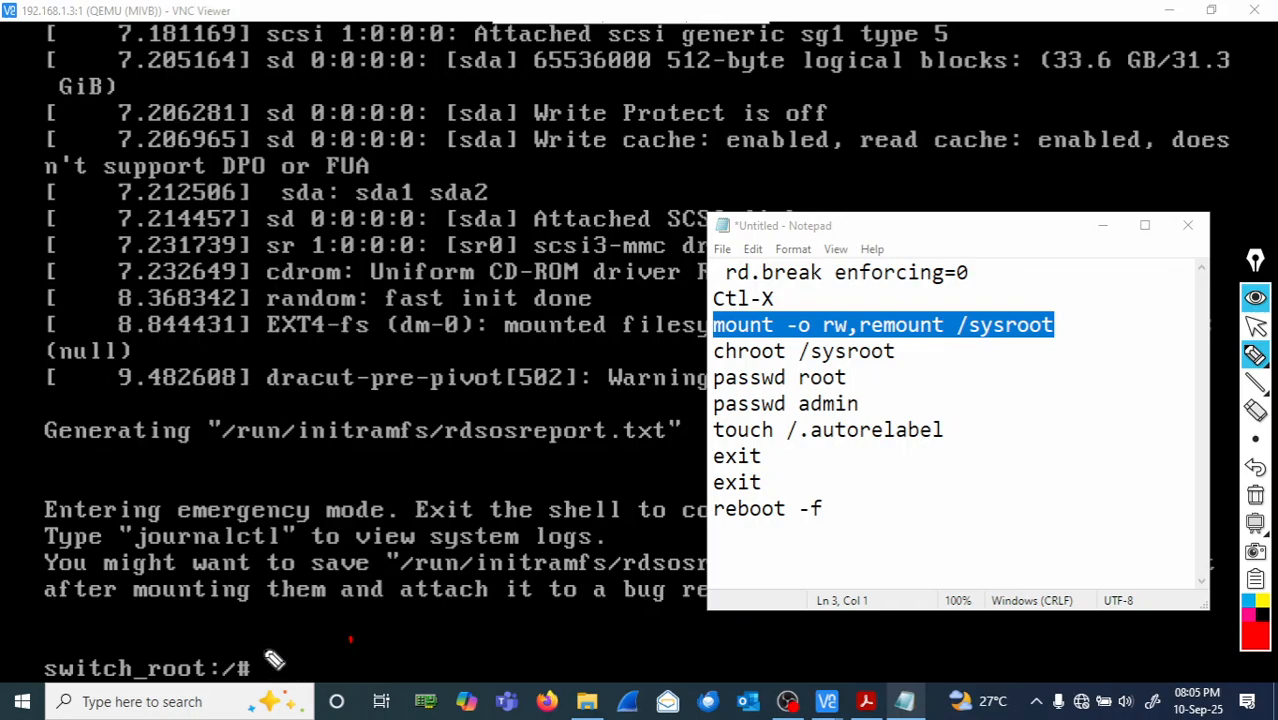
mouse_move(272, 650)
mouse_down()
mouse_move(95, 648)
mouse_move(48, 676)
mouse_move(200, 688)
mouse_move(280, 663)
mouse_move(251, 651)
mouse_up()
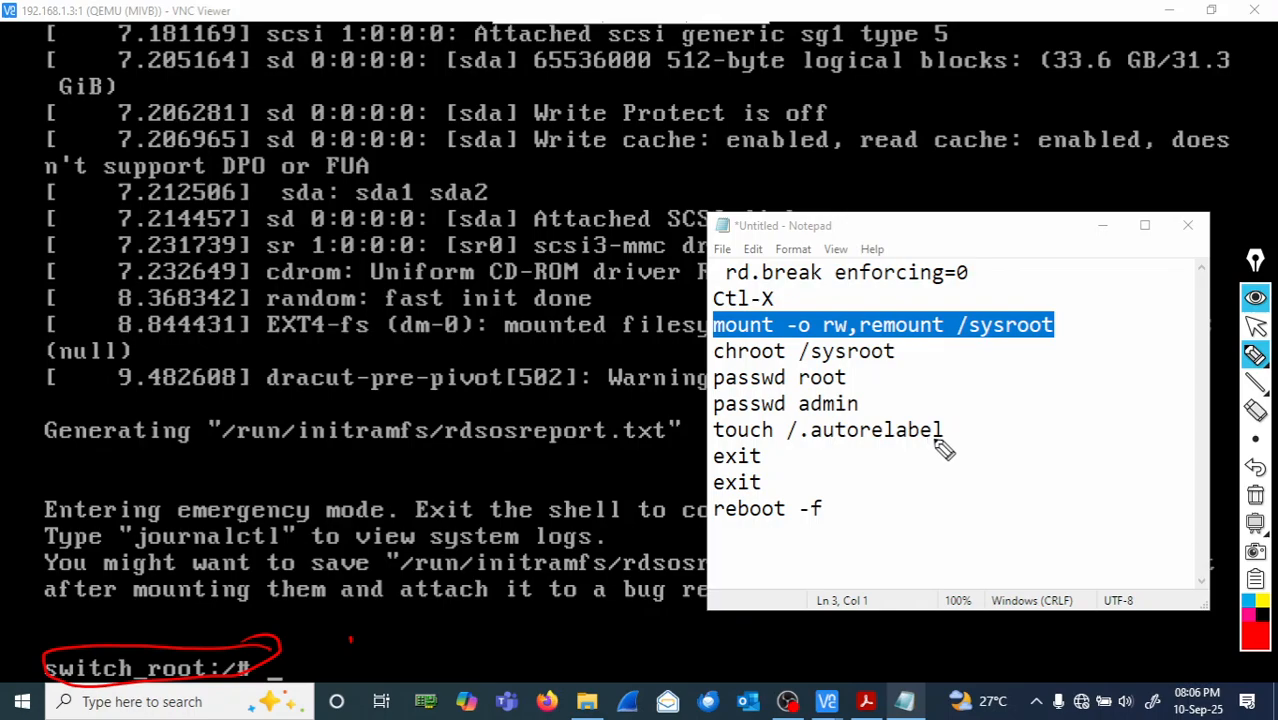
mouse_move(1258, 530)
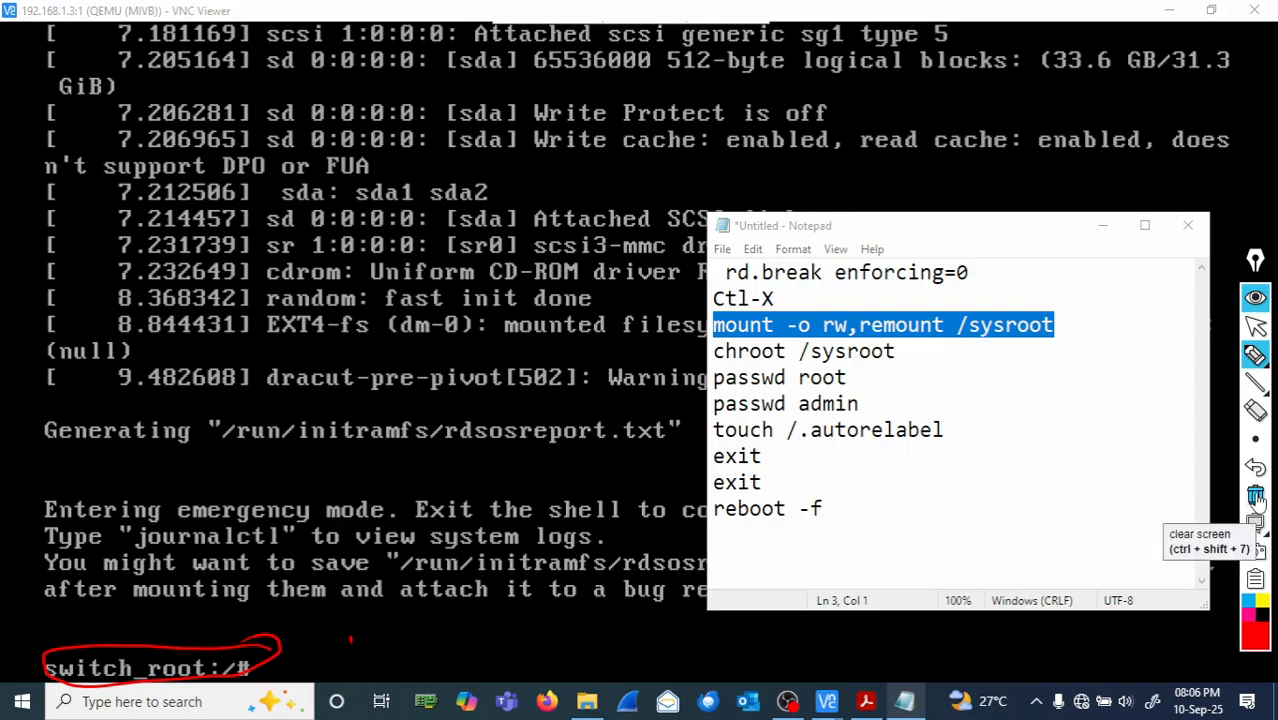
click(1256, 497)
mouse_move(1255, 522)
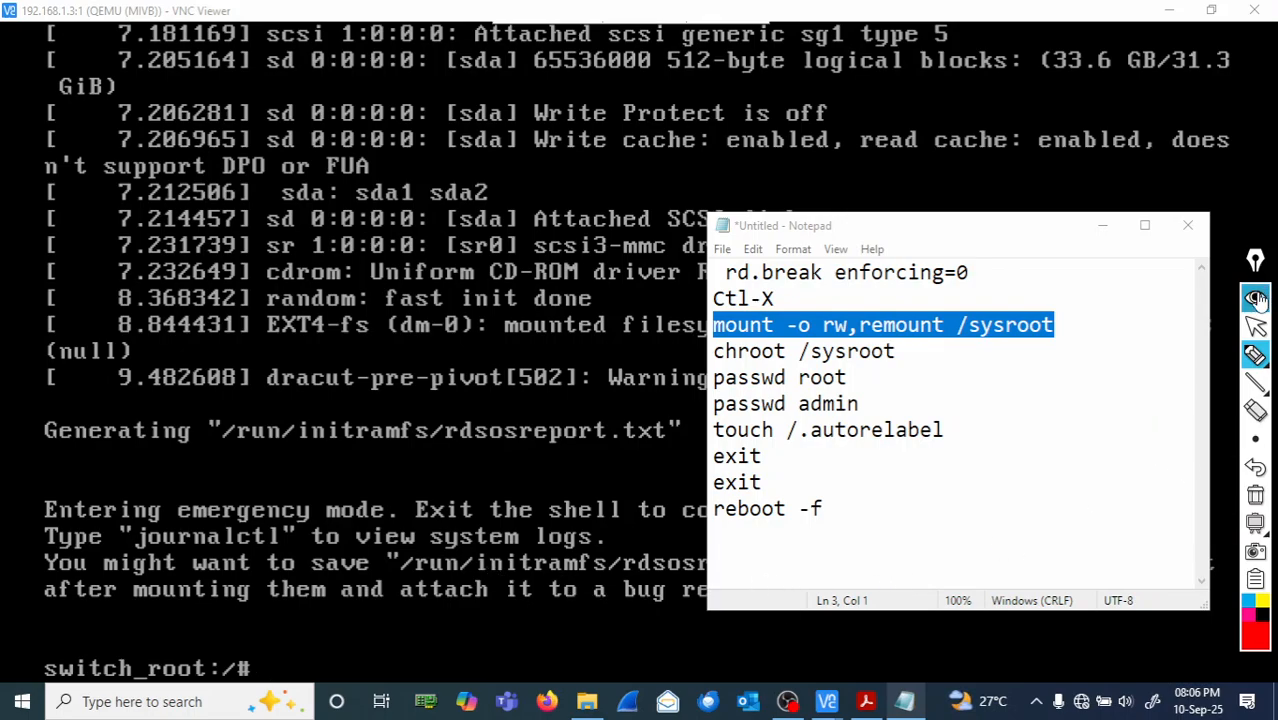
click(1252, 332)
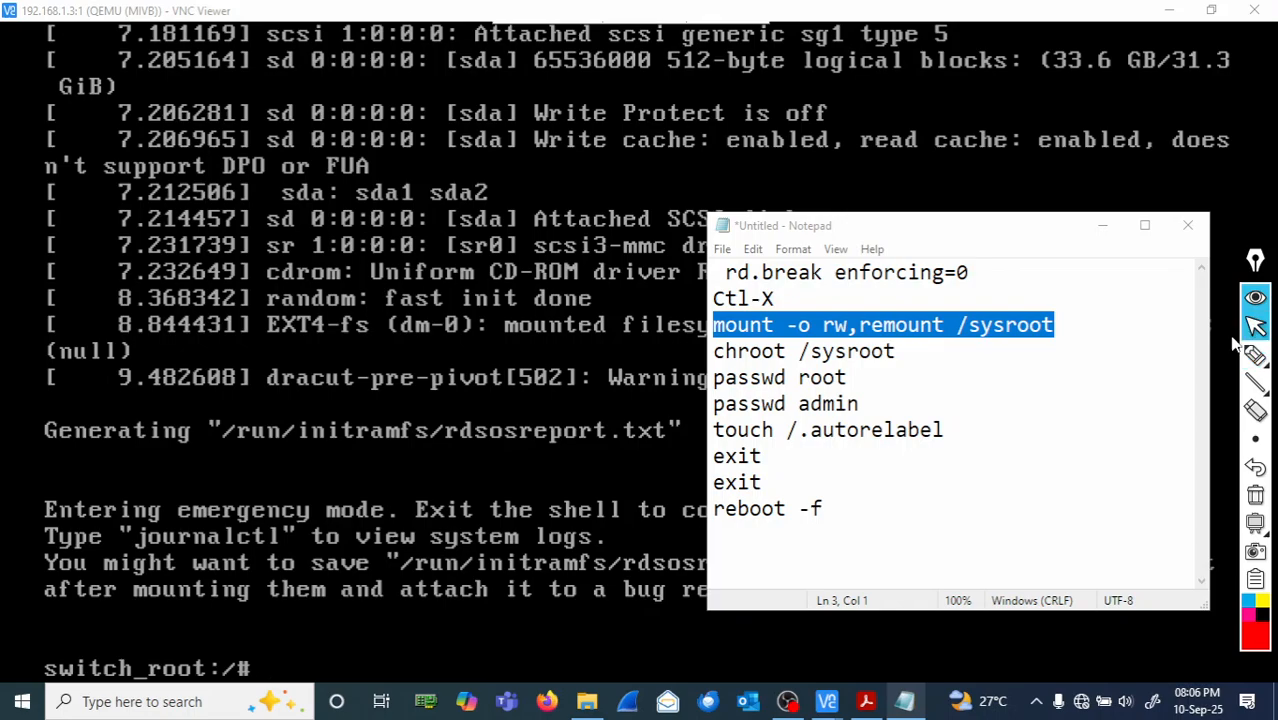
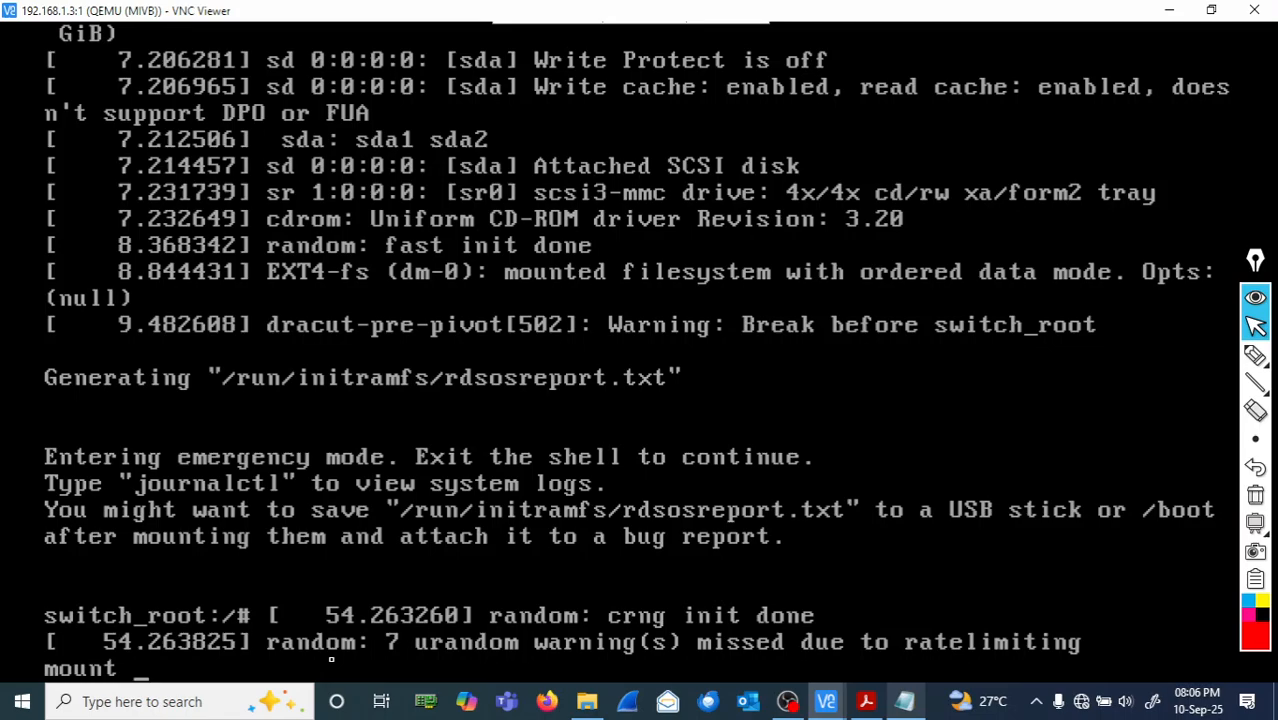
- Enter 'mount -o' at the switch_root emergency shell prompt to start the remount command
text( -o)
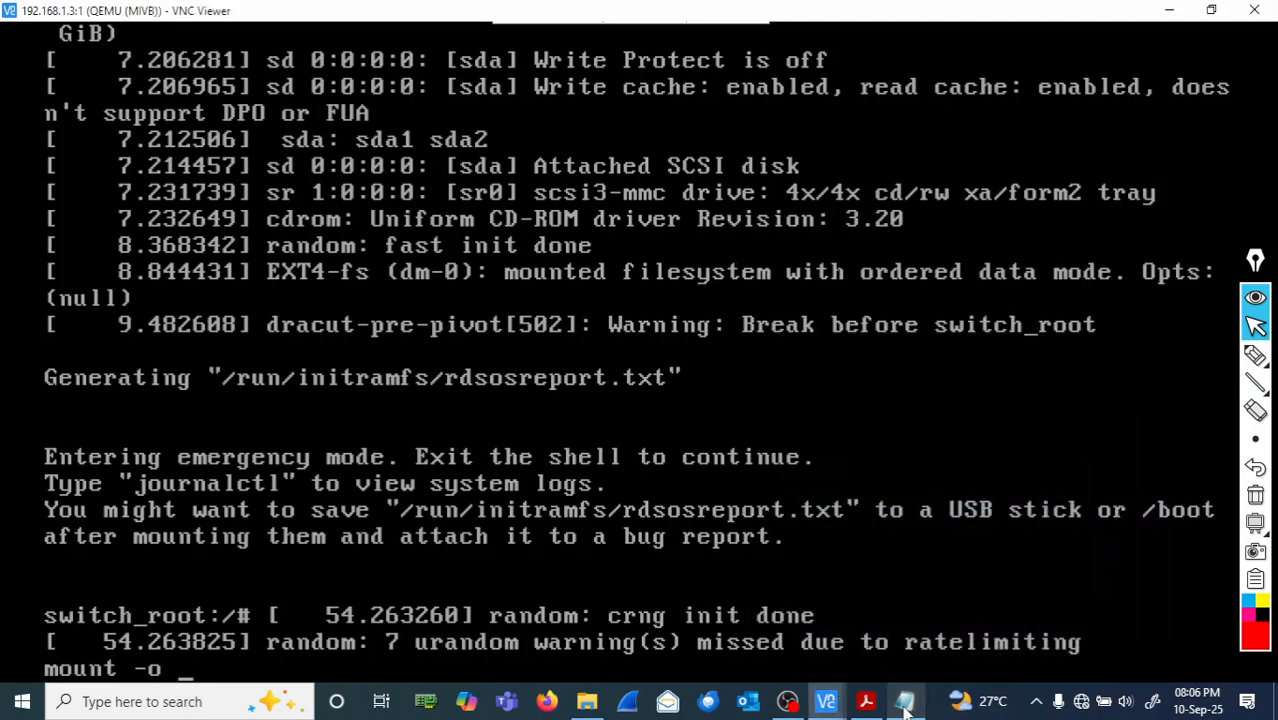
- Extend the shell command to 'mount -o rw,' at the switch_root prompt
text(rw,)
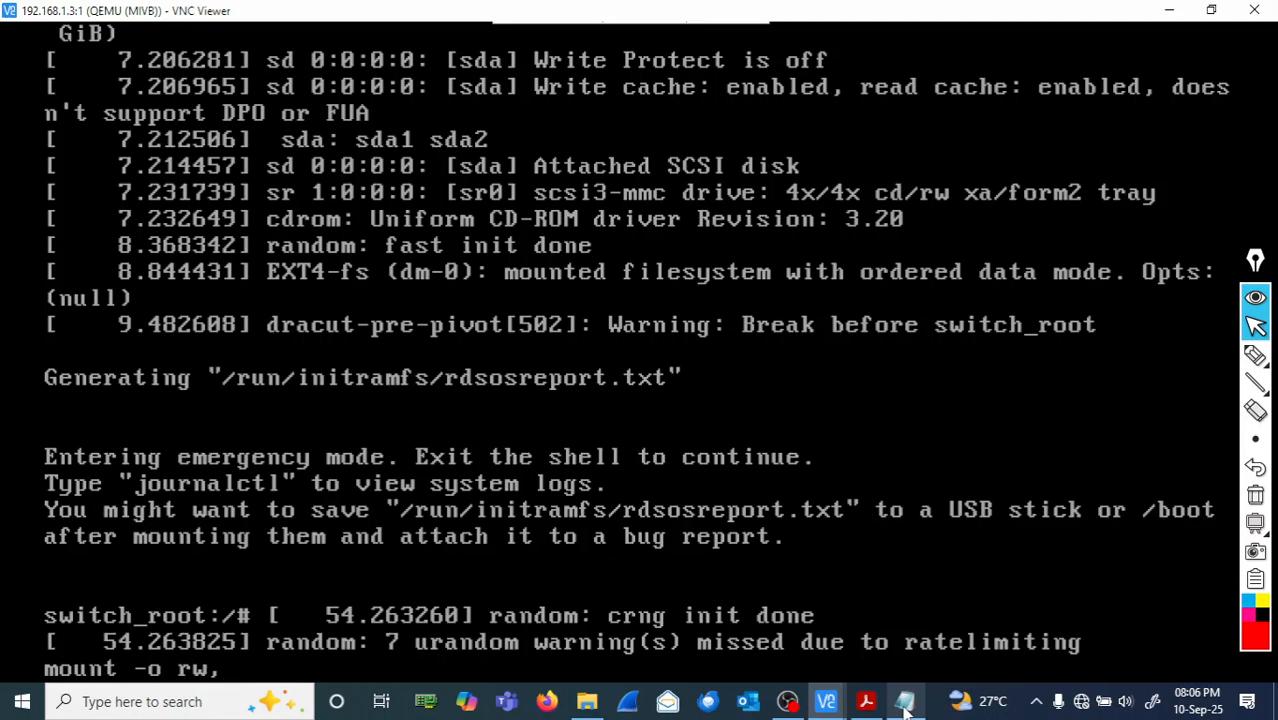
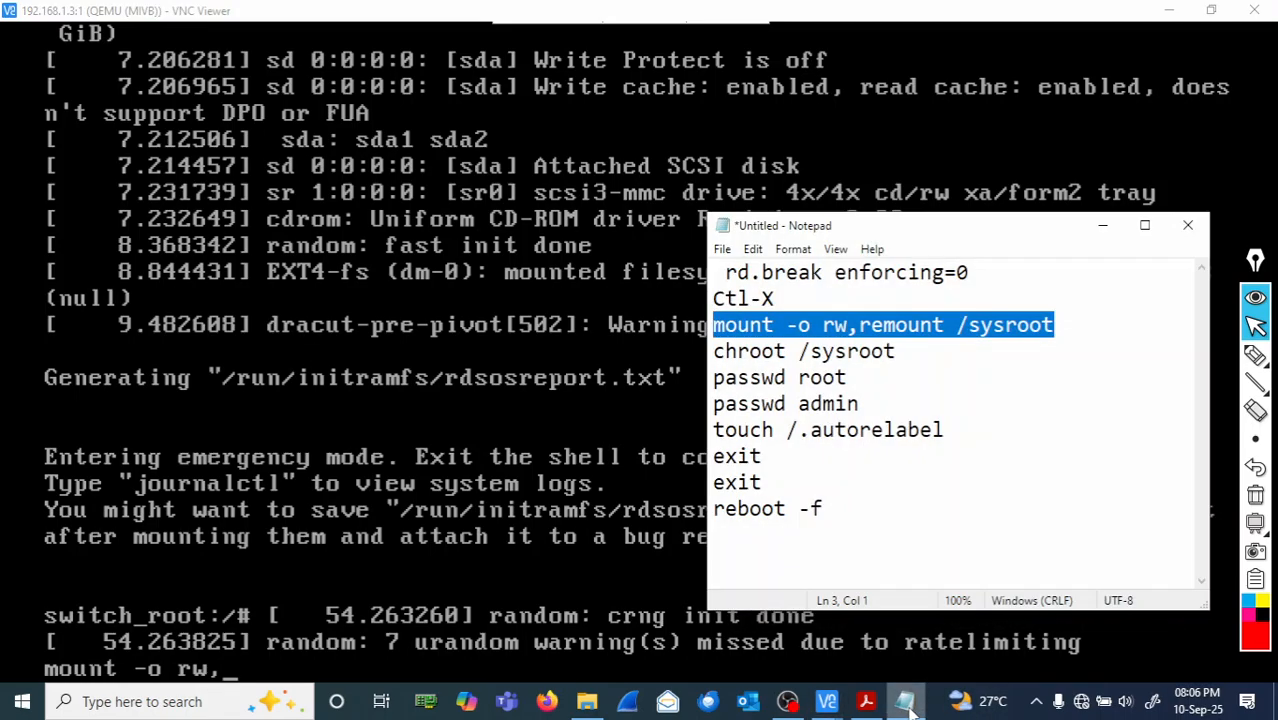
- Minimize the Notepad notes and extend the switch_root command to 'mount -o rw,remount'
click(906, 703)
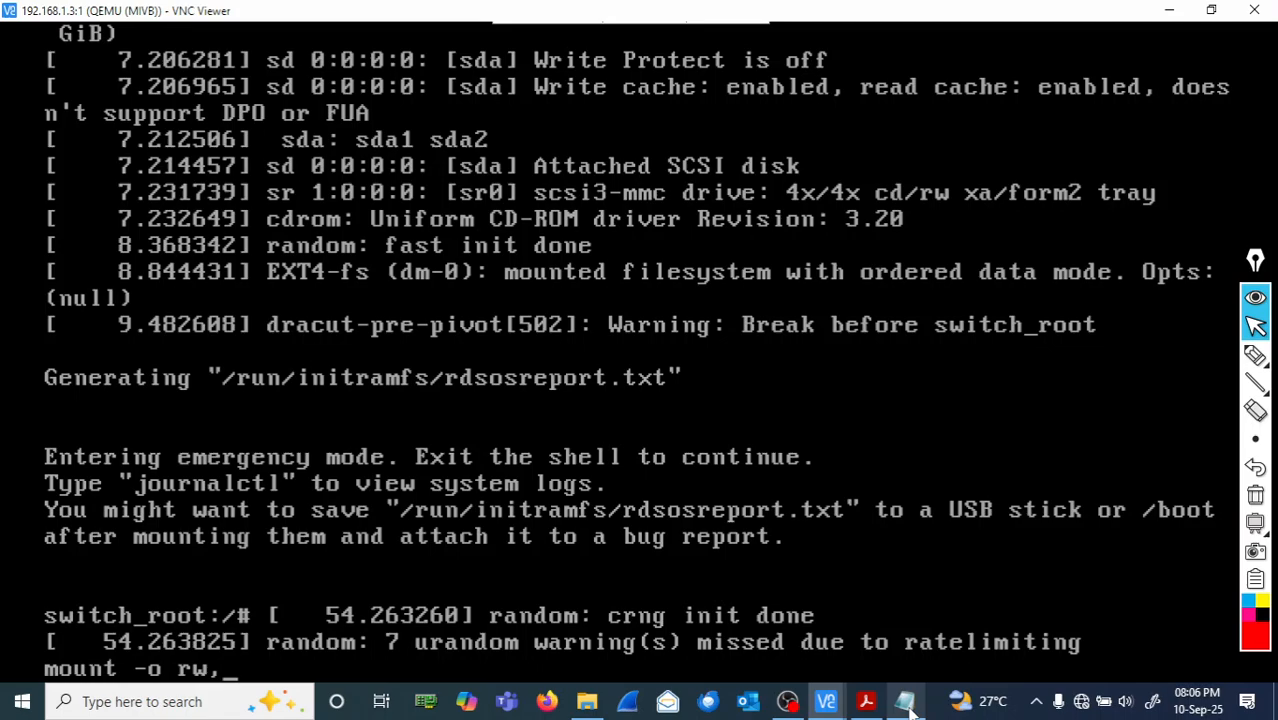
text(remount)
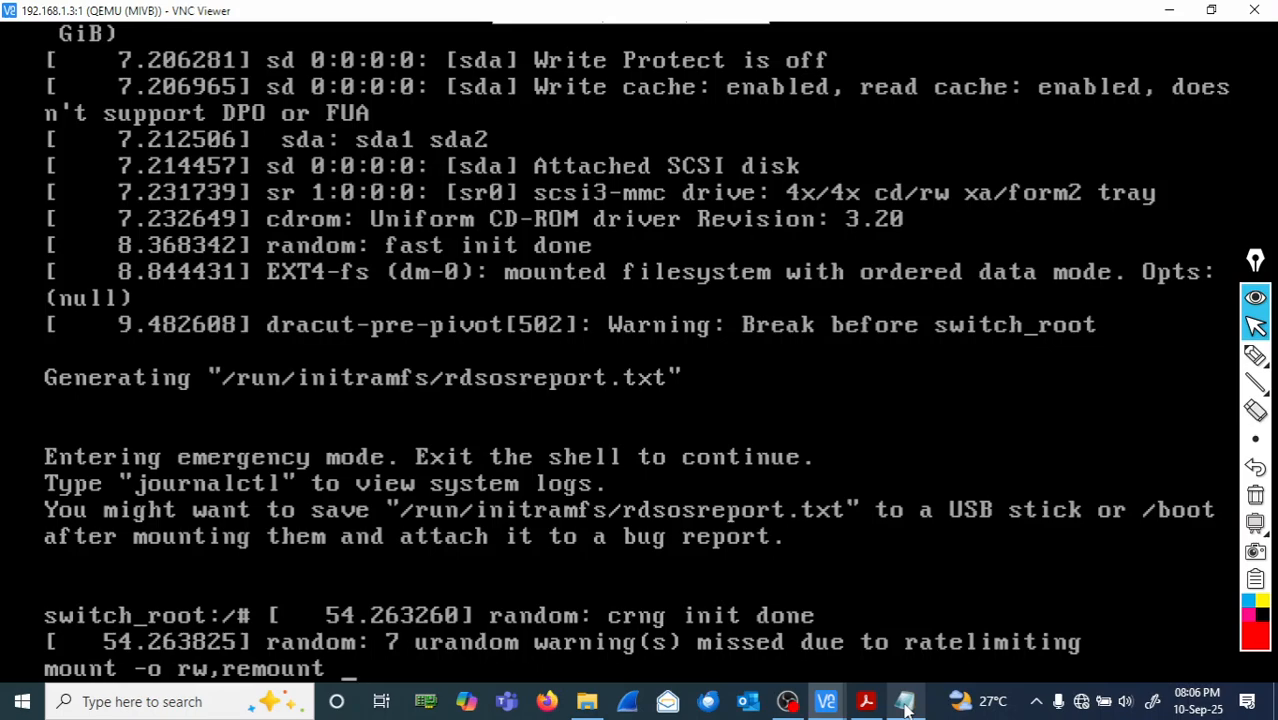
- Append '/sysroot' so the emergency-shell command reads 'mount -o rw,remount /sysroot'
text(/sysroot)
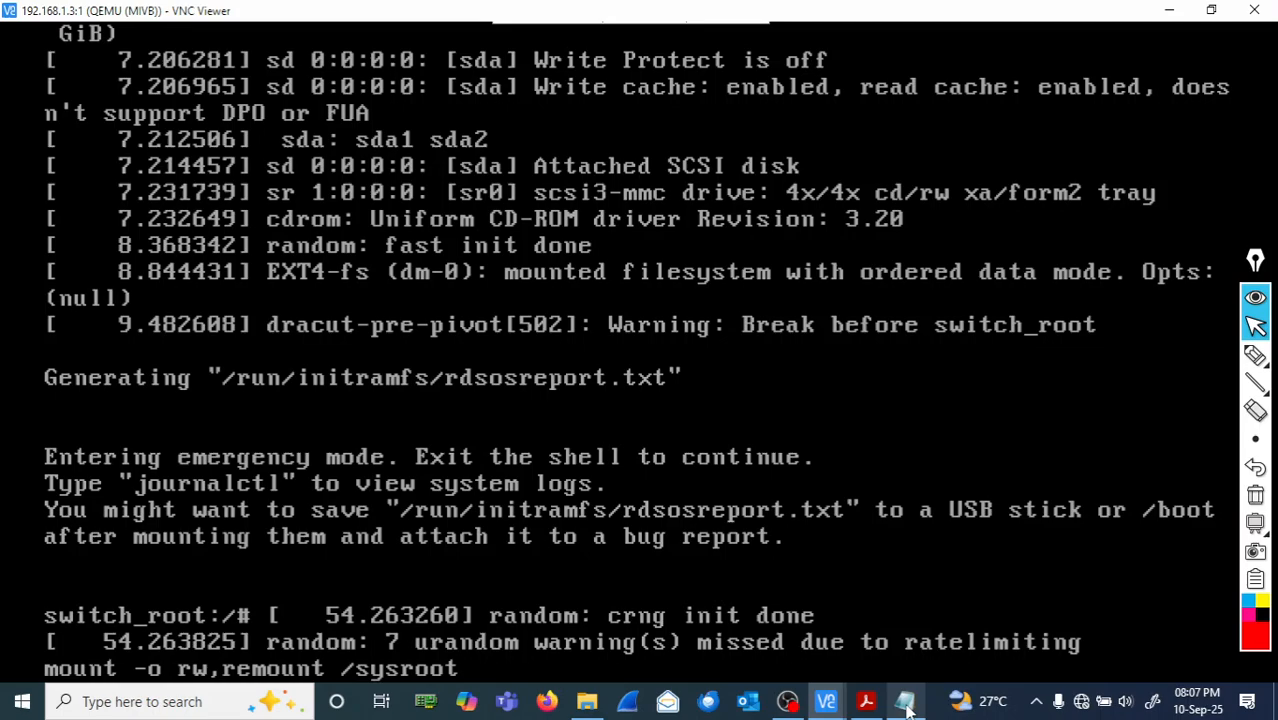
- Run 'mount -o rw,remount /sysroot' and confirm the EXT4-fs re-mounted message appears
key(Return)
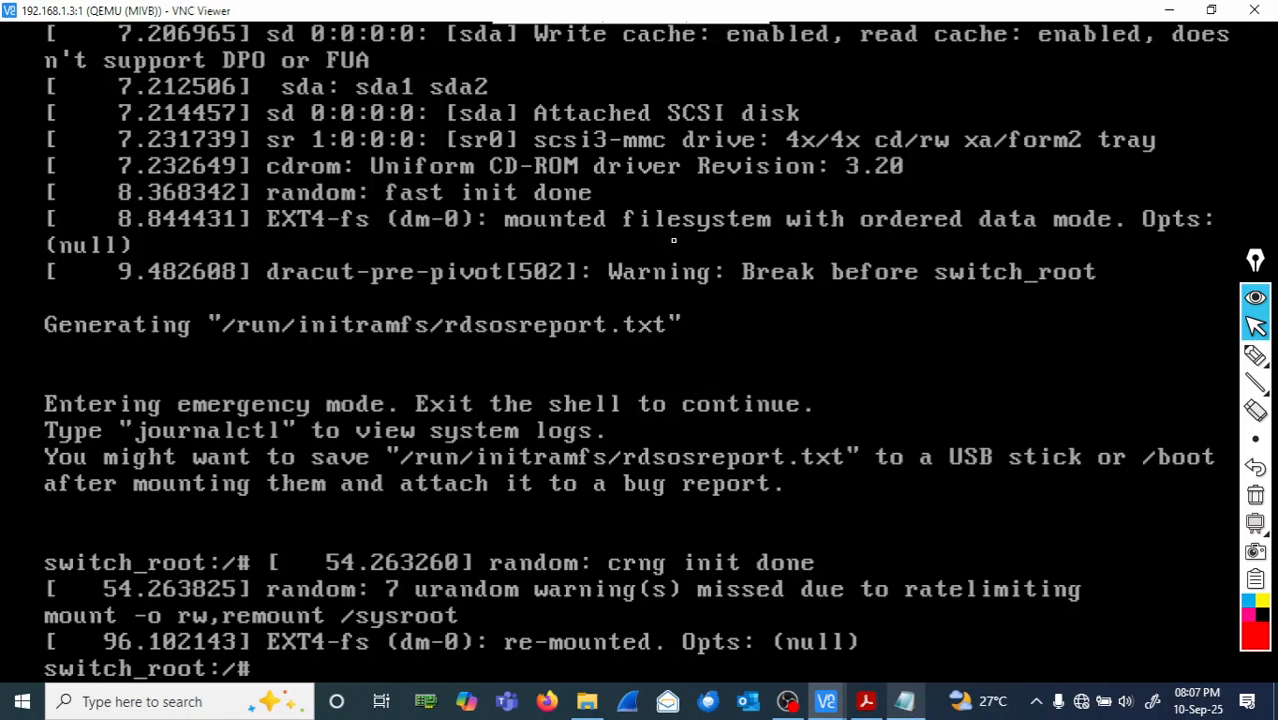
- Circle the mount command in red, then clear the annotation and return to the arrow tool
click(1256, 356)
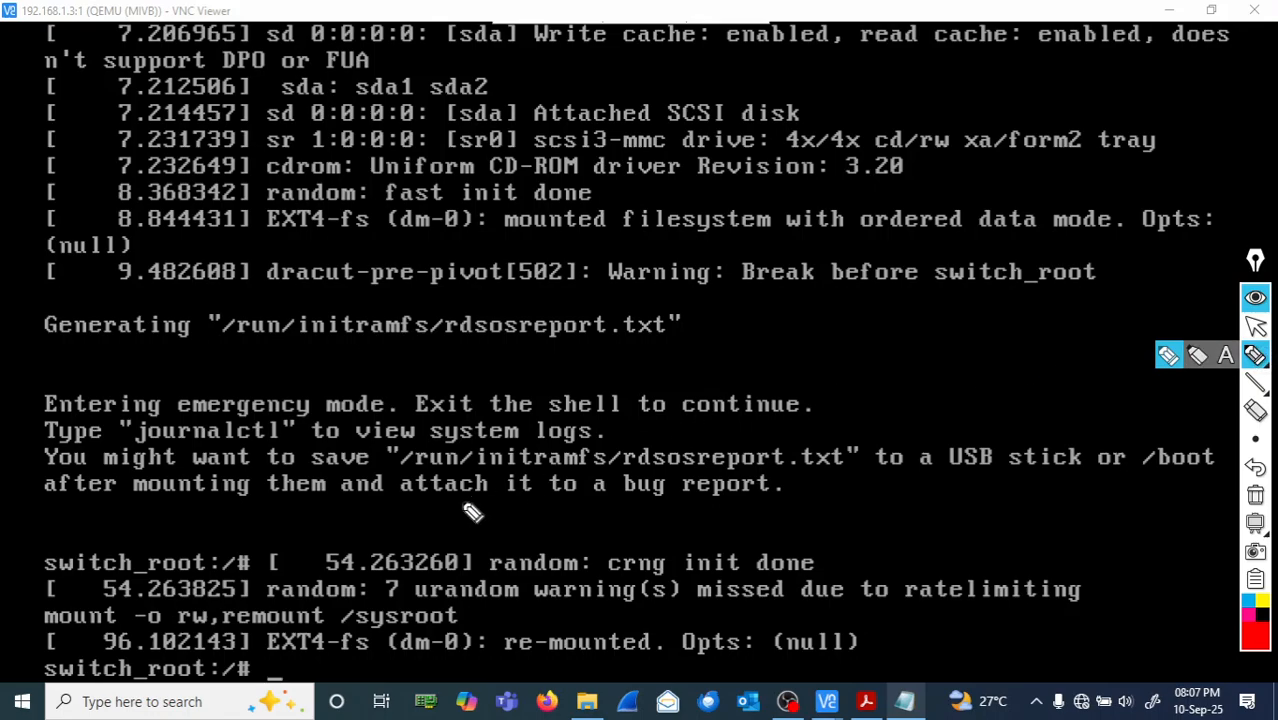
mouse_move(32, 604)
mouse_down()
mouse_move(90, 628)
mouse_move(494, 627)
mouse_move(348, 603)
mouse_move(72, 608)
mouse_move(78, 618)
mouse_up()
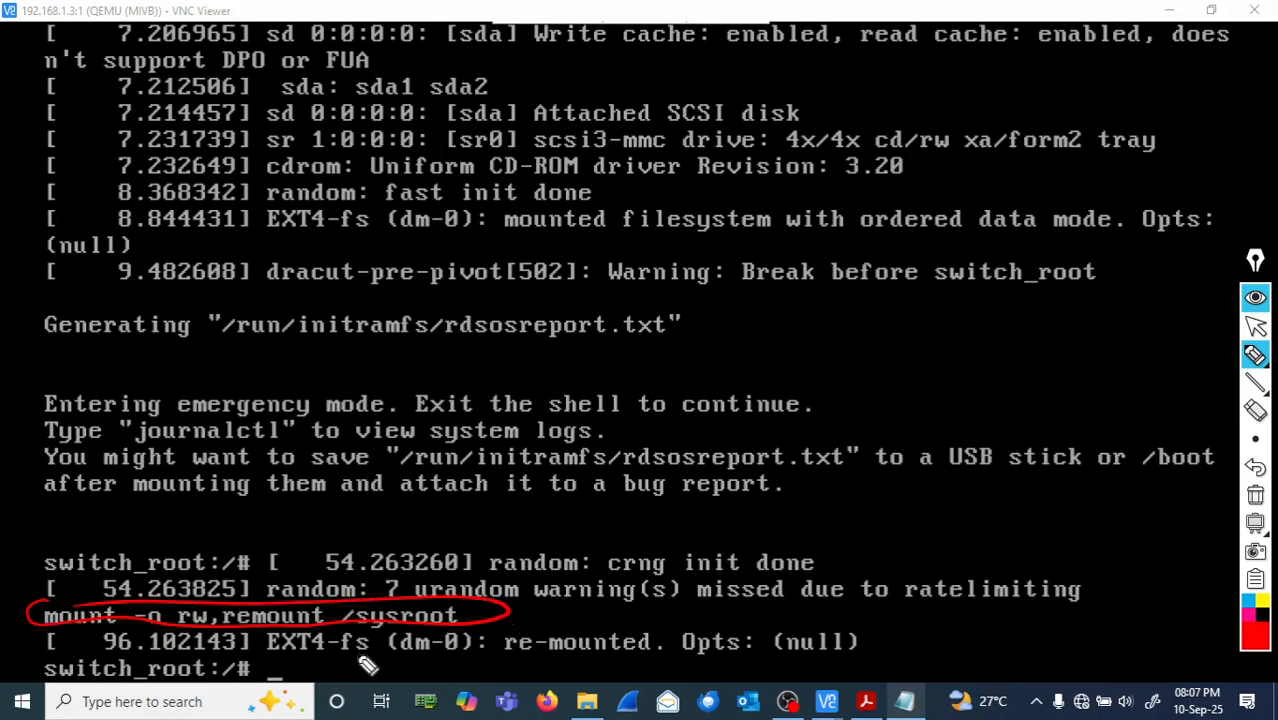
click(1255, 495)
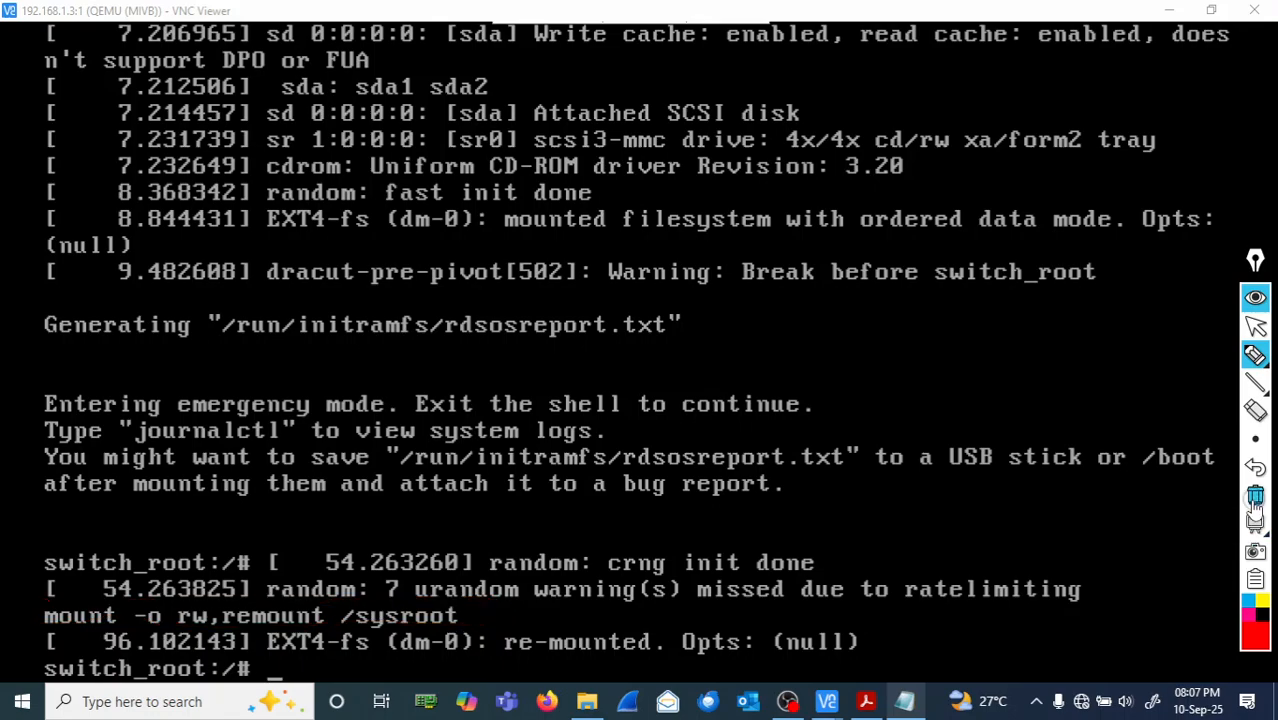
click(1256, 330)
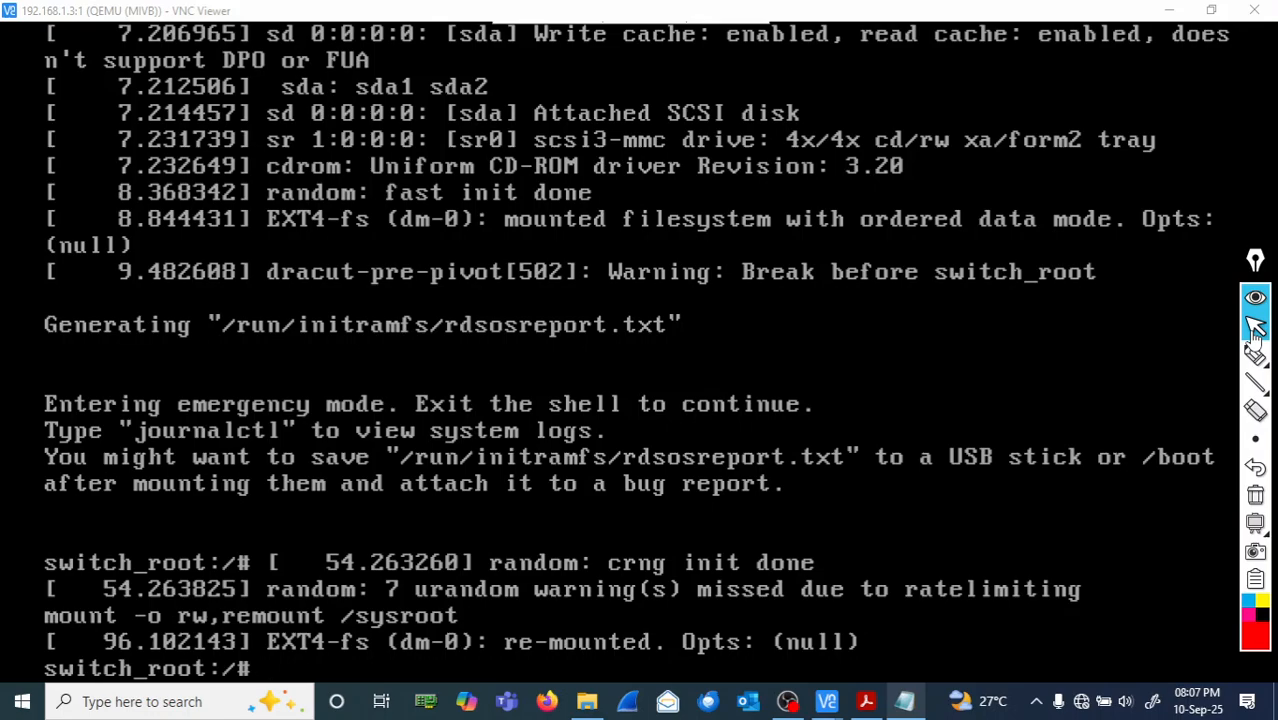
click(1256, 328)
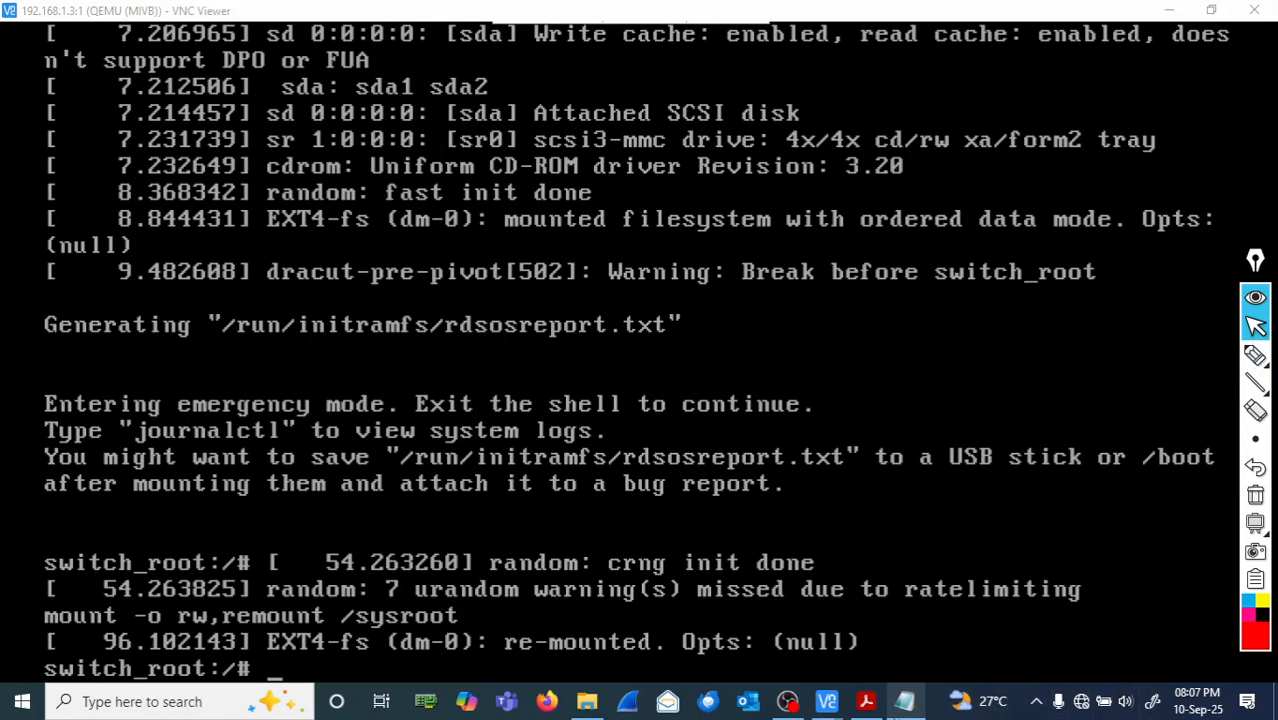
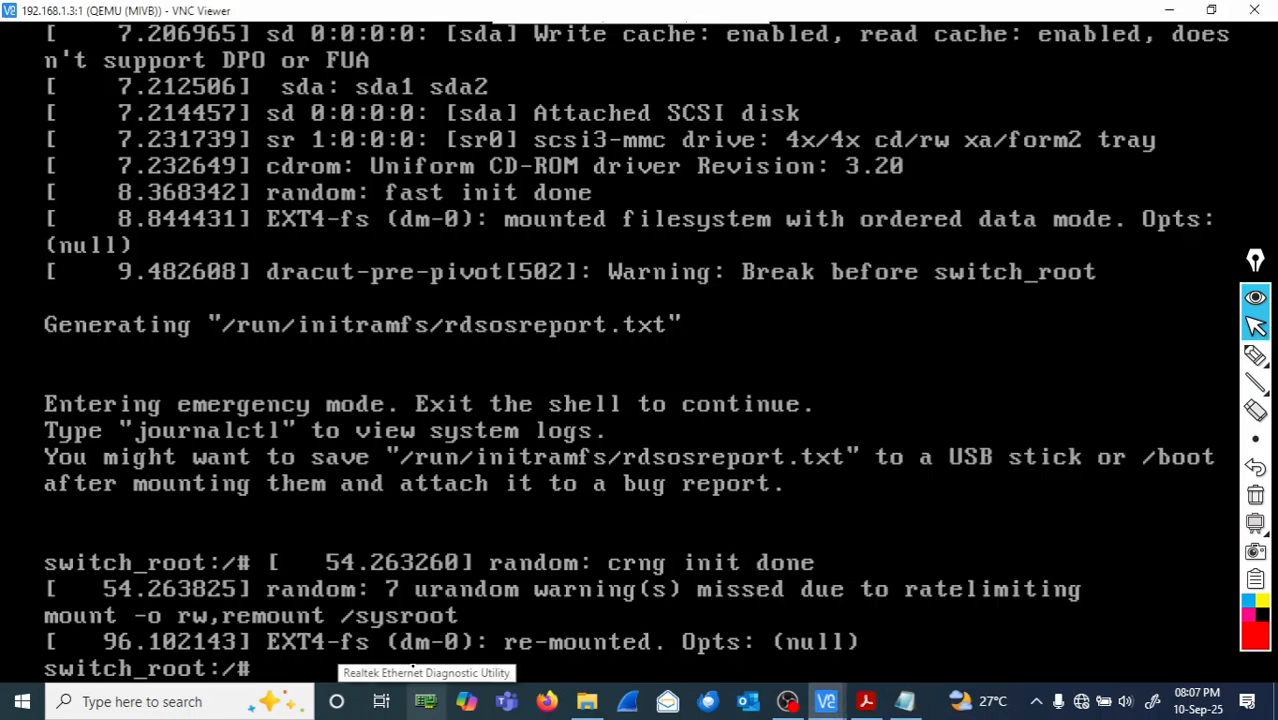
- Run 'chroot /sysroot' at the switch_root:/# prompt to get an sh-4.4# shell
text(chroot /sysroo)
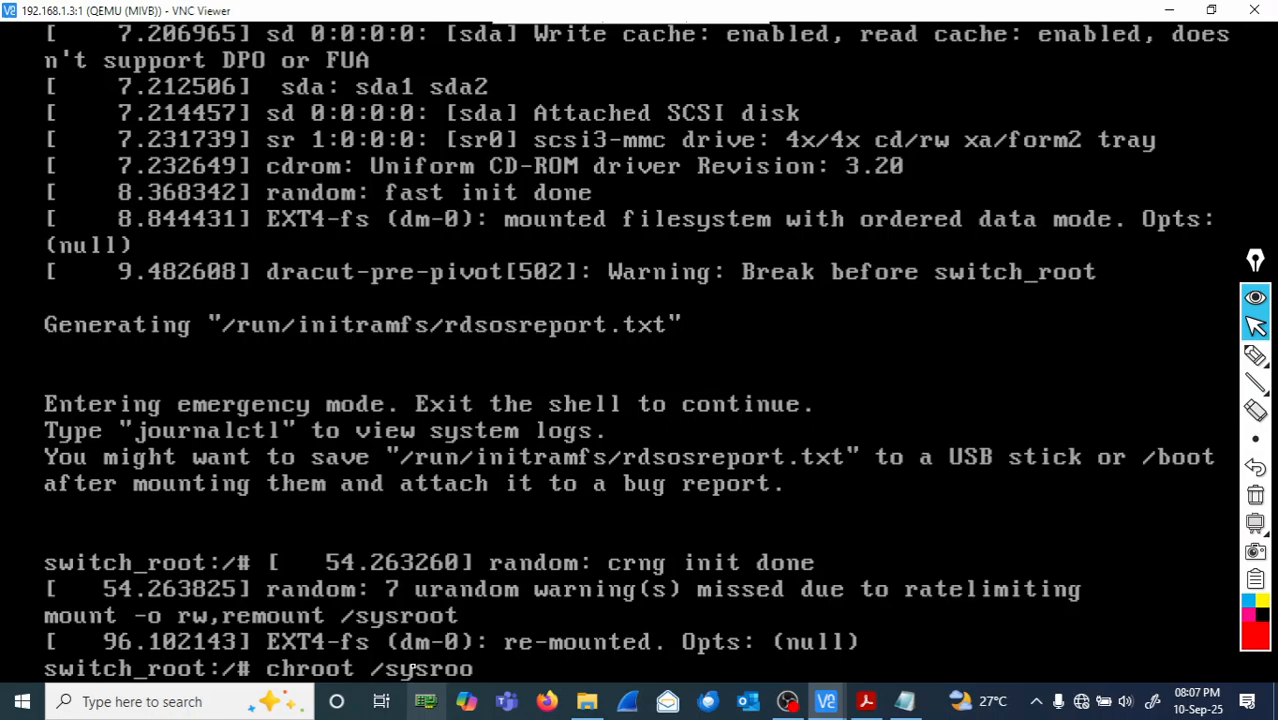
text(t)
key(Return)
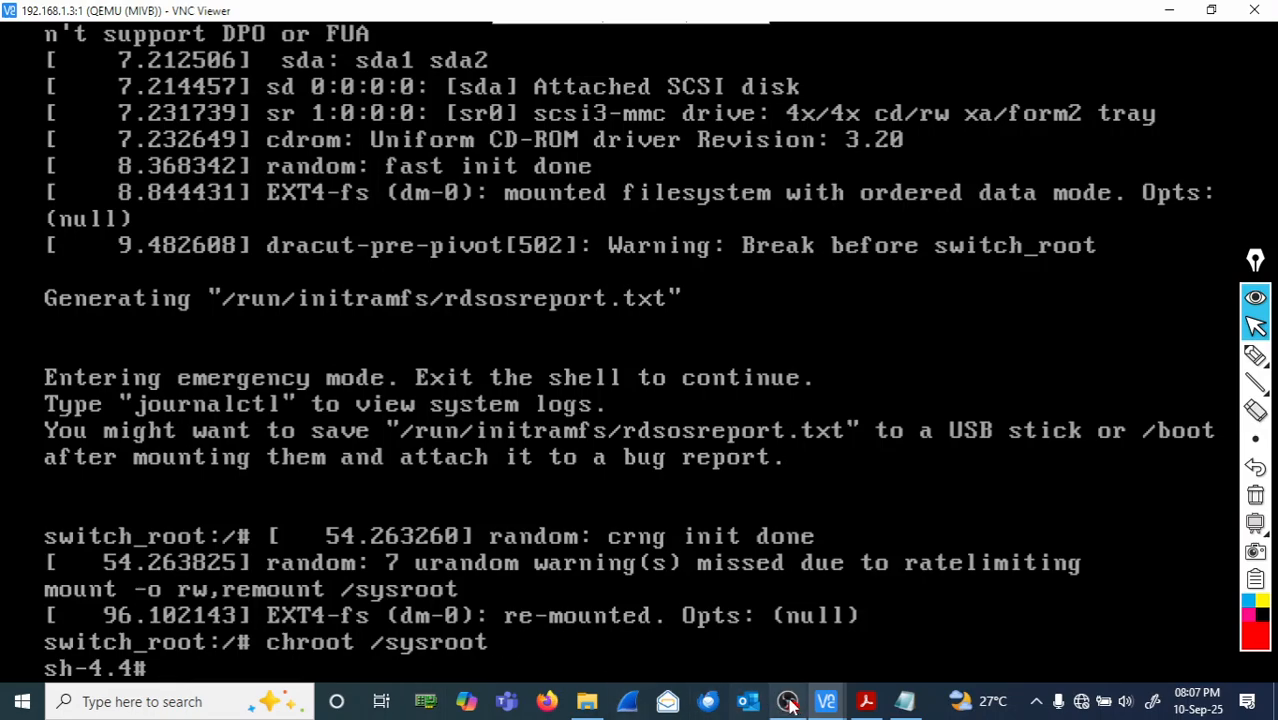
- Bring up the Notepad command notes and select the 'passwd root' line
click(906, 701)
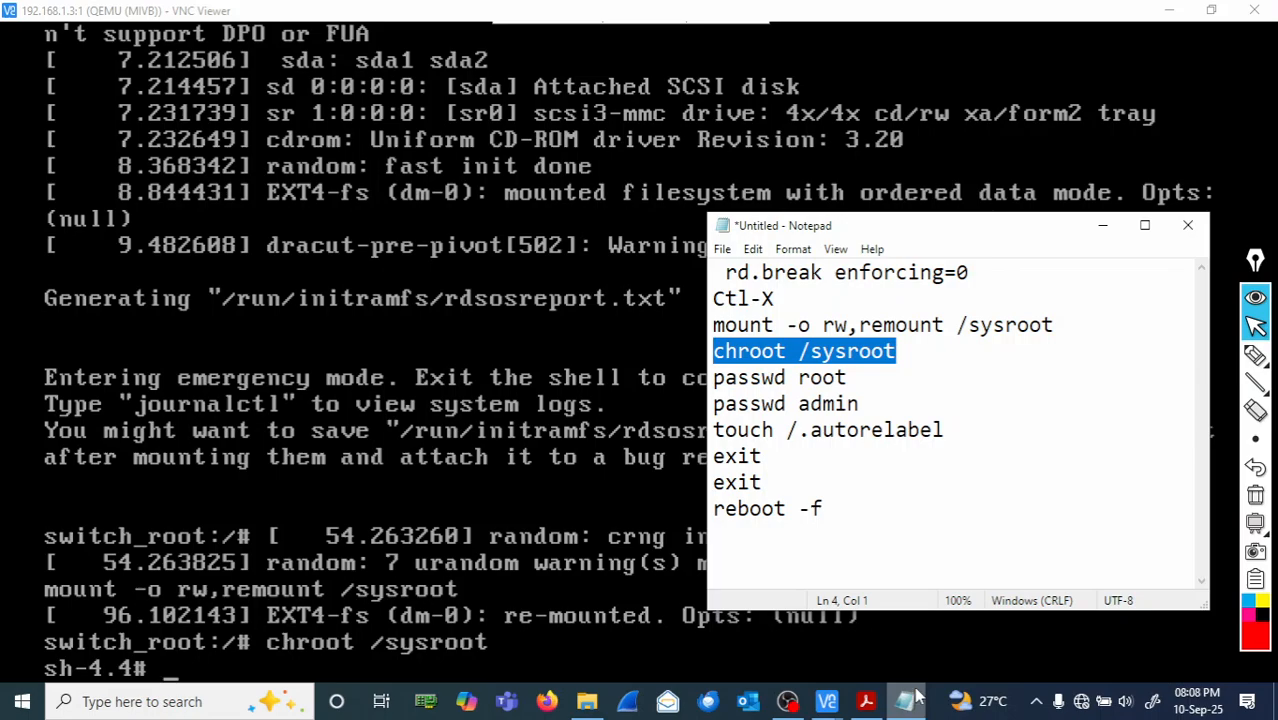
drag(847, 377, 713, 377)
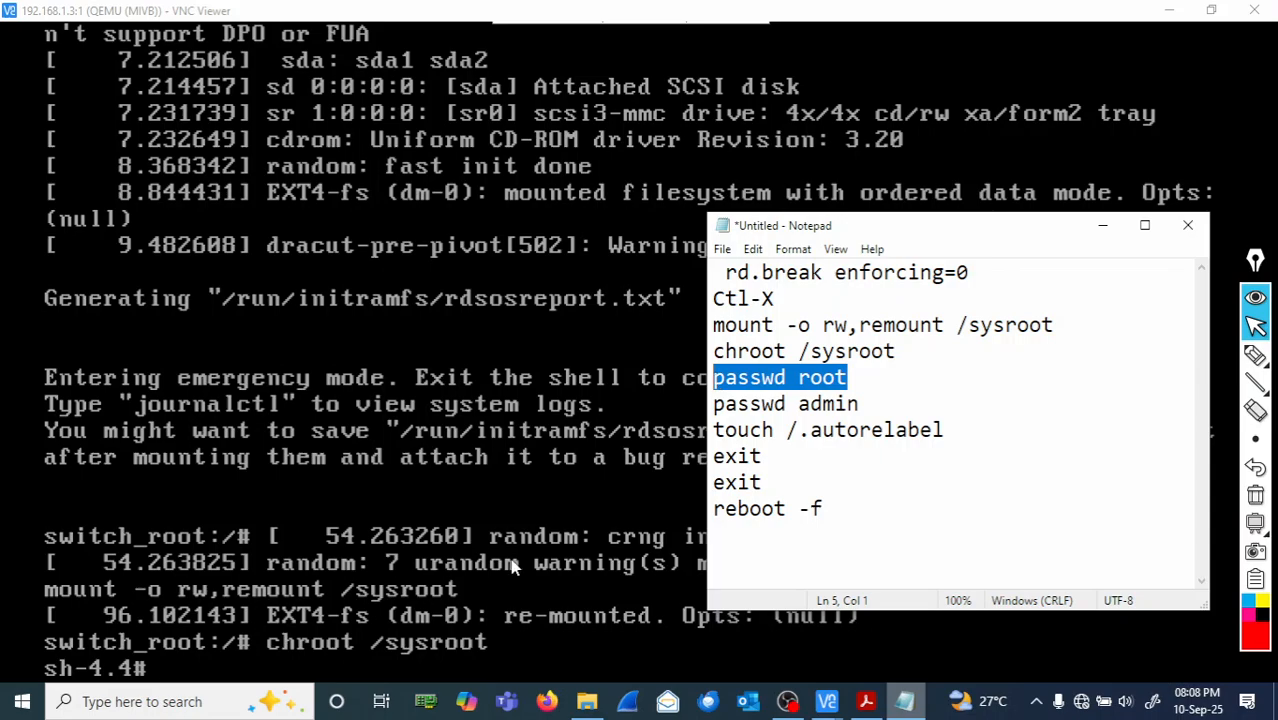
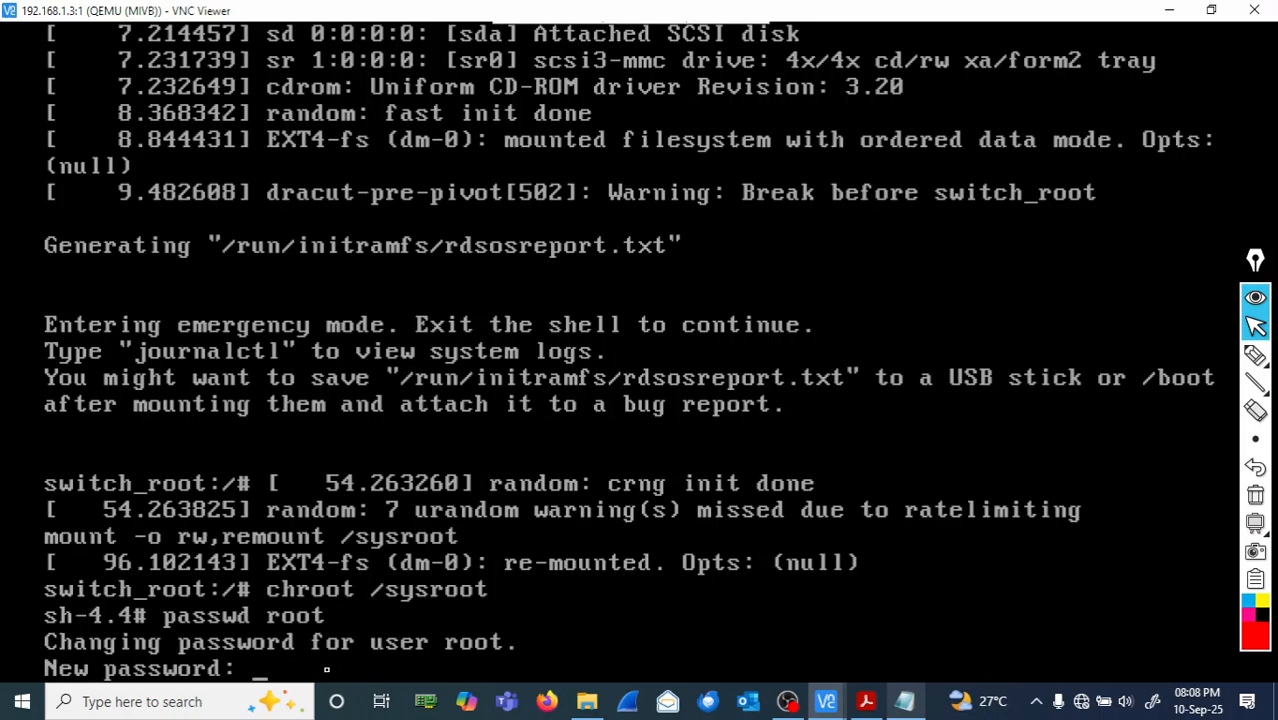
- Circle the 'Changing password for user root.' and 'New password:' lines in red freehand
click(1256, 357)
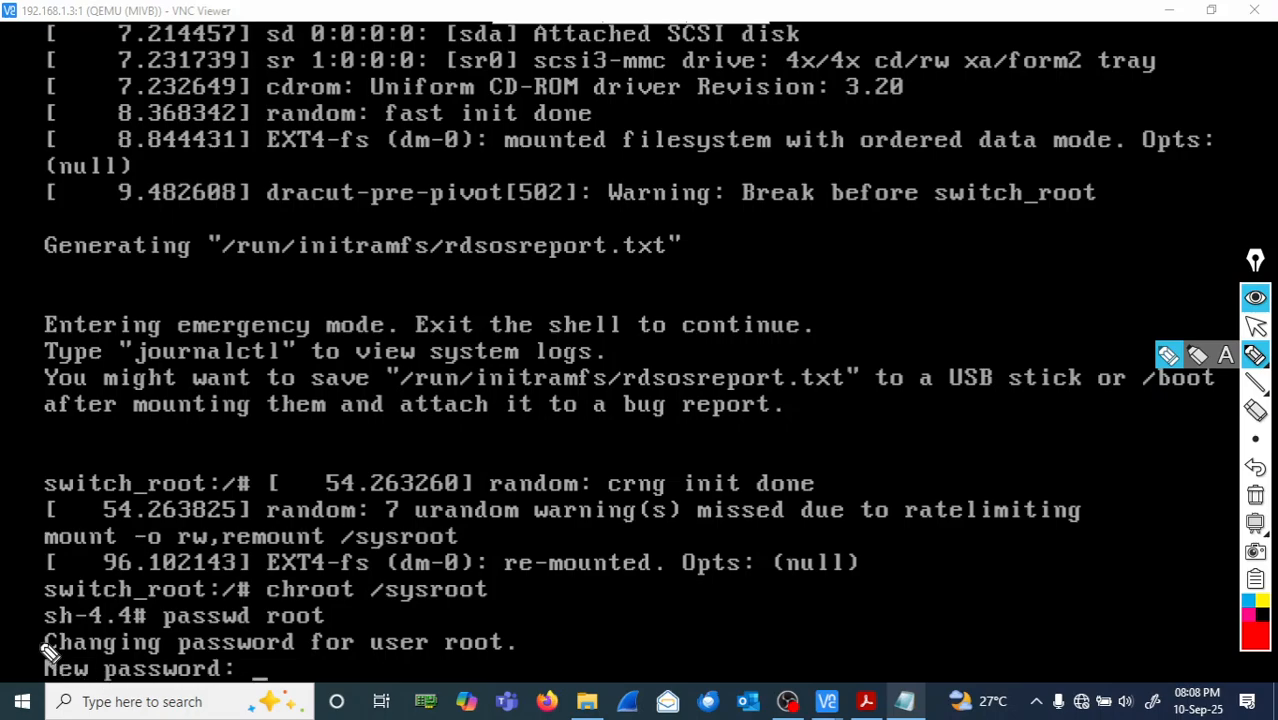
mouse_move(30, 638)
mouse_down()
mouse_move(400, 620)
mouse_move(548, 665)
mouse_move(420, 682)
mouse_move(90, 684)
mouse_move(22, 678)
mouse_move(34, 633)
mouse_up()
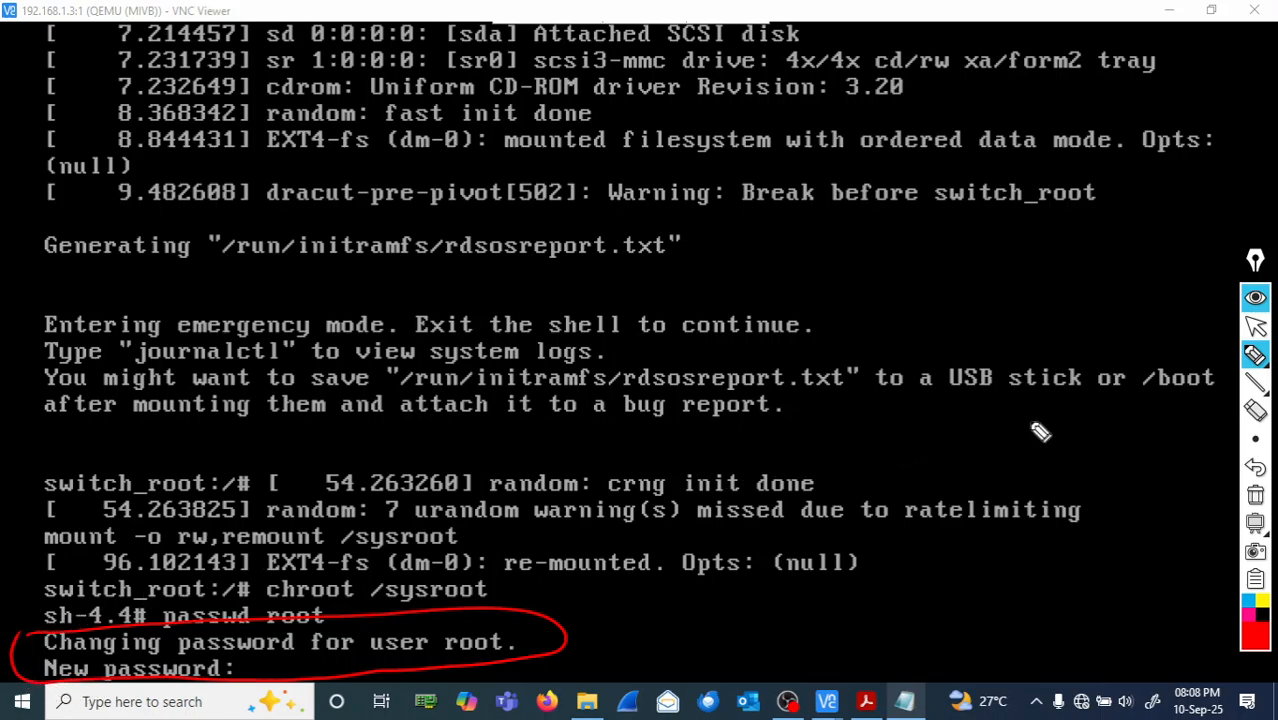
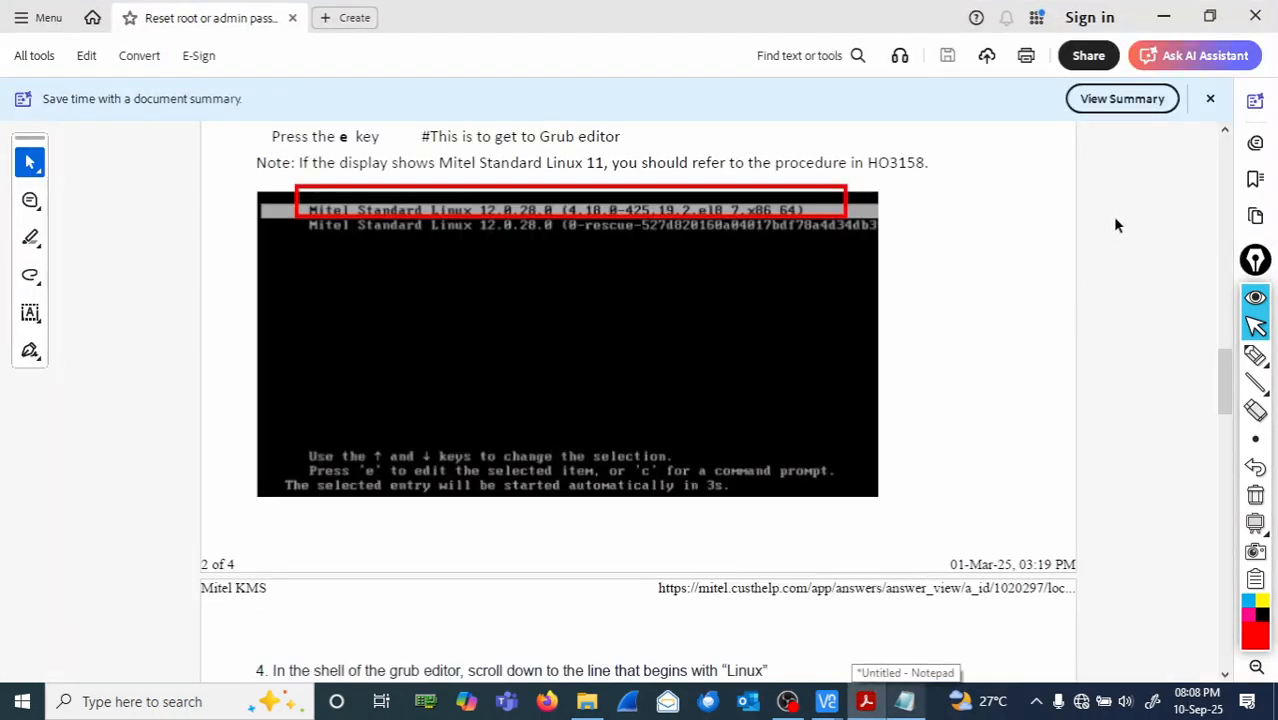
- Close the Acrobat root-password reset guide to reveal the VNC console awaiting the new password
click(1247, 20)
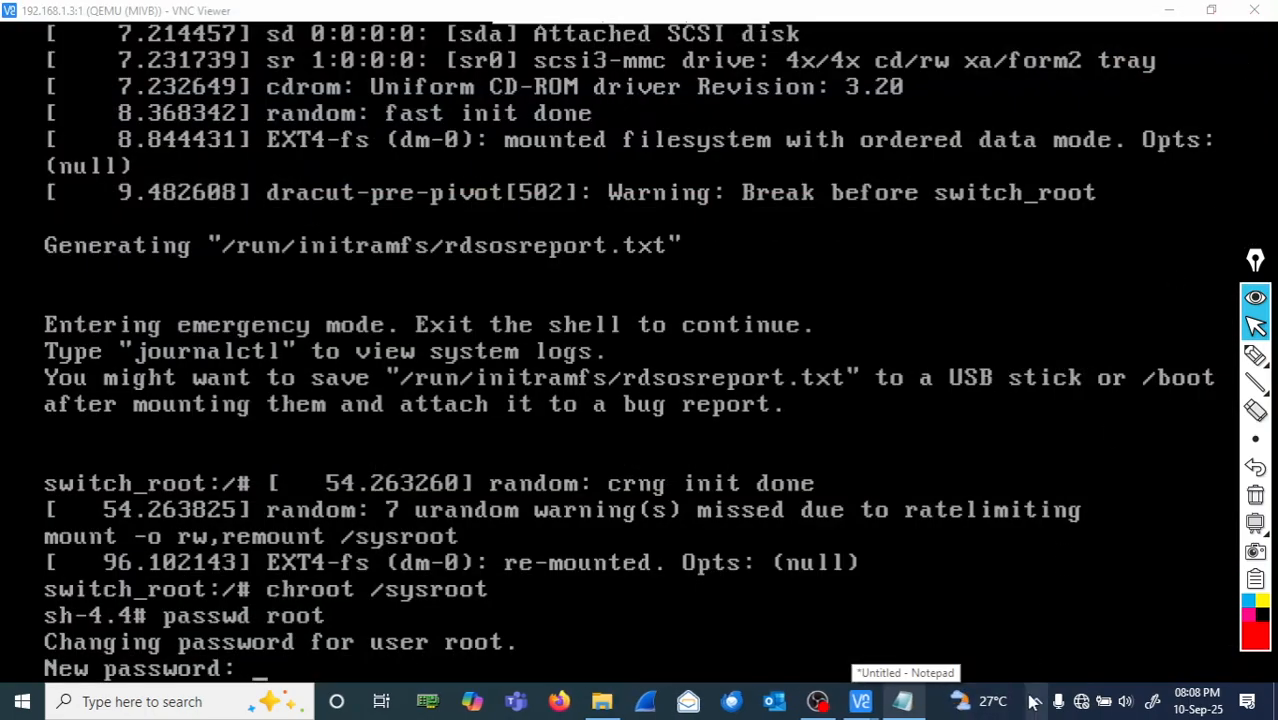
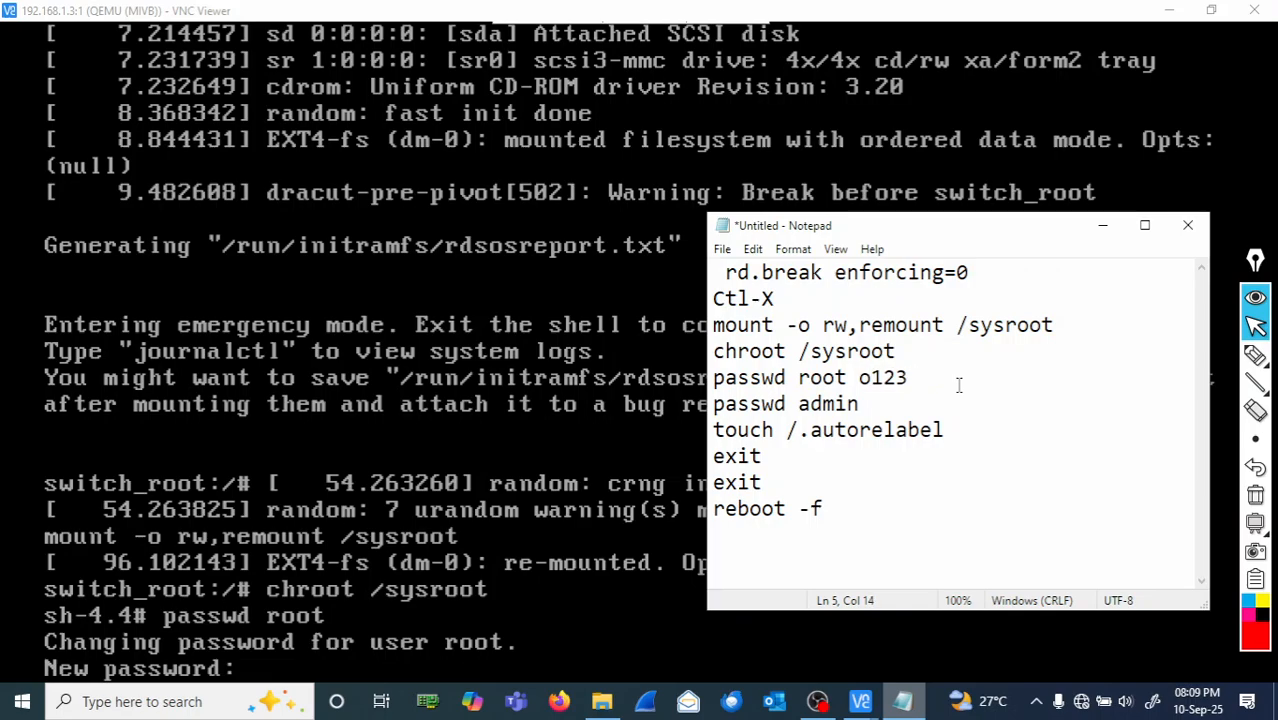
- Delete the stray 'o' before the root password on the 'passwd root' line
key(BackSpace)
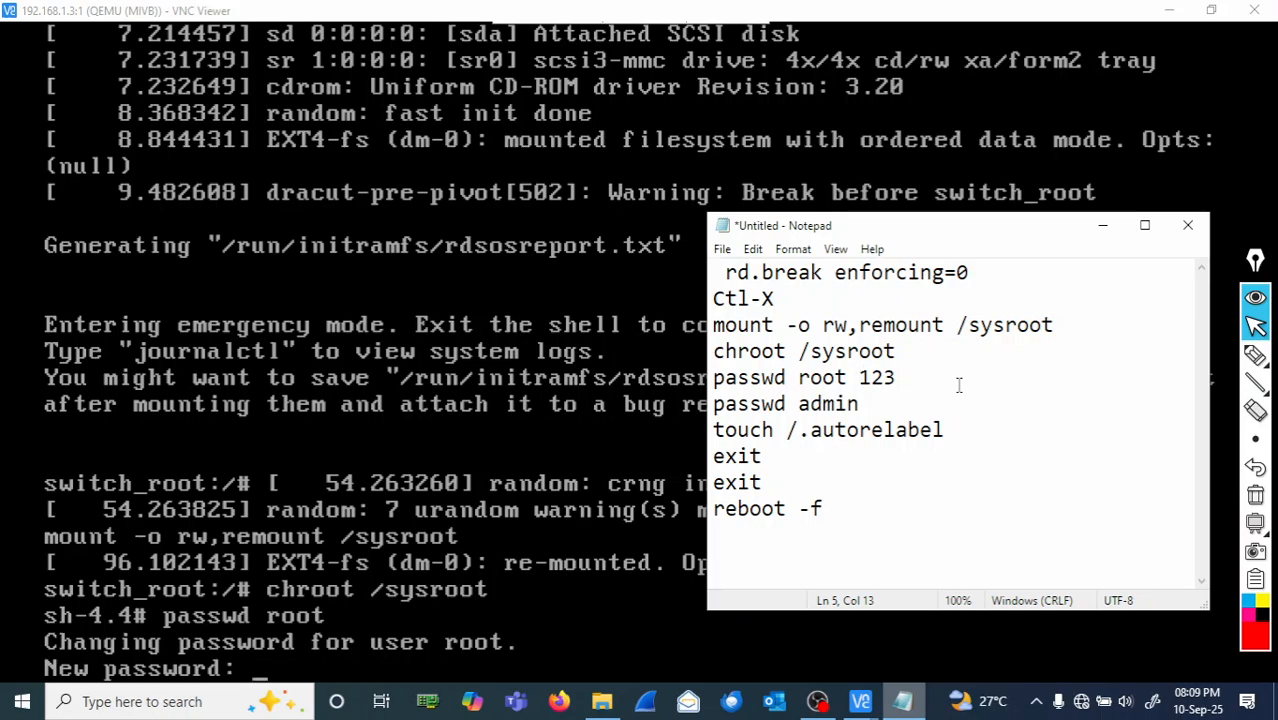
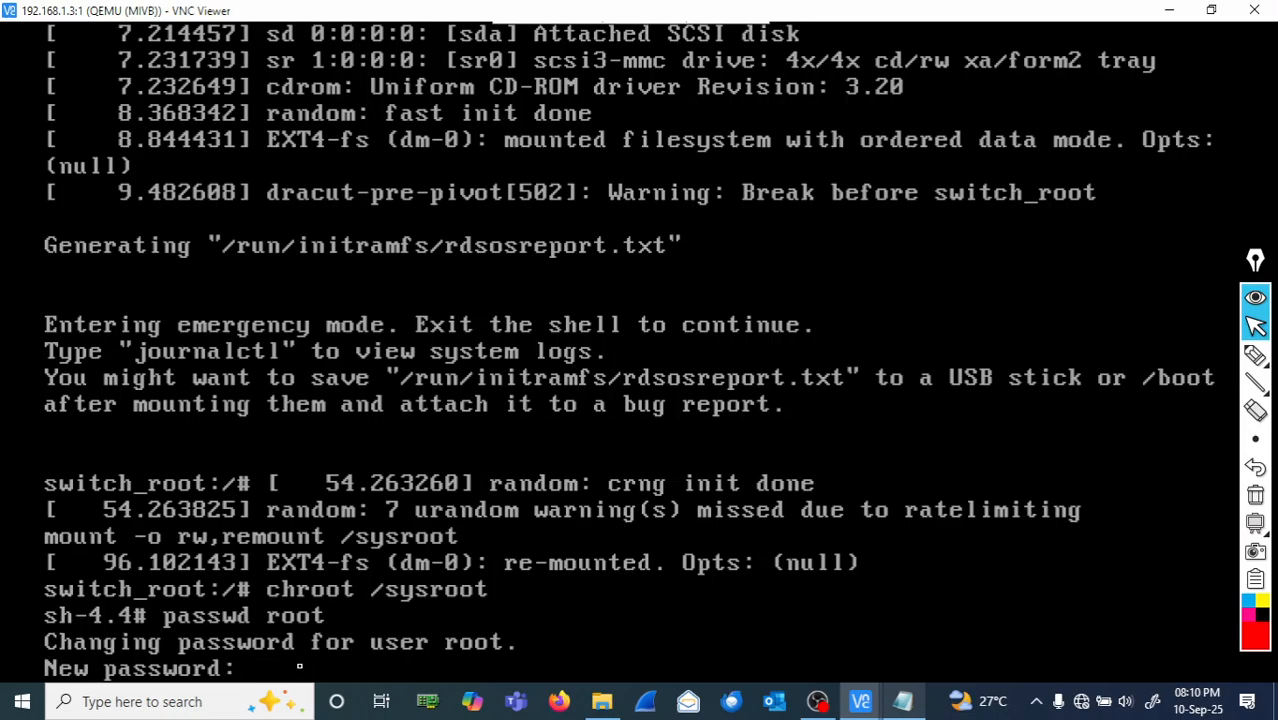
- Enter and confirm the new root password at the passwd prompts
key(Return)
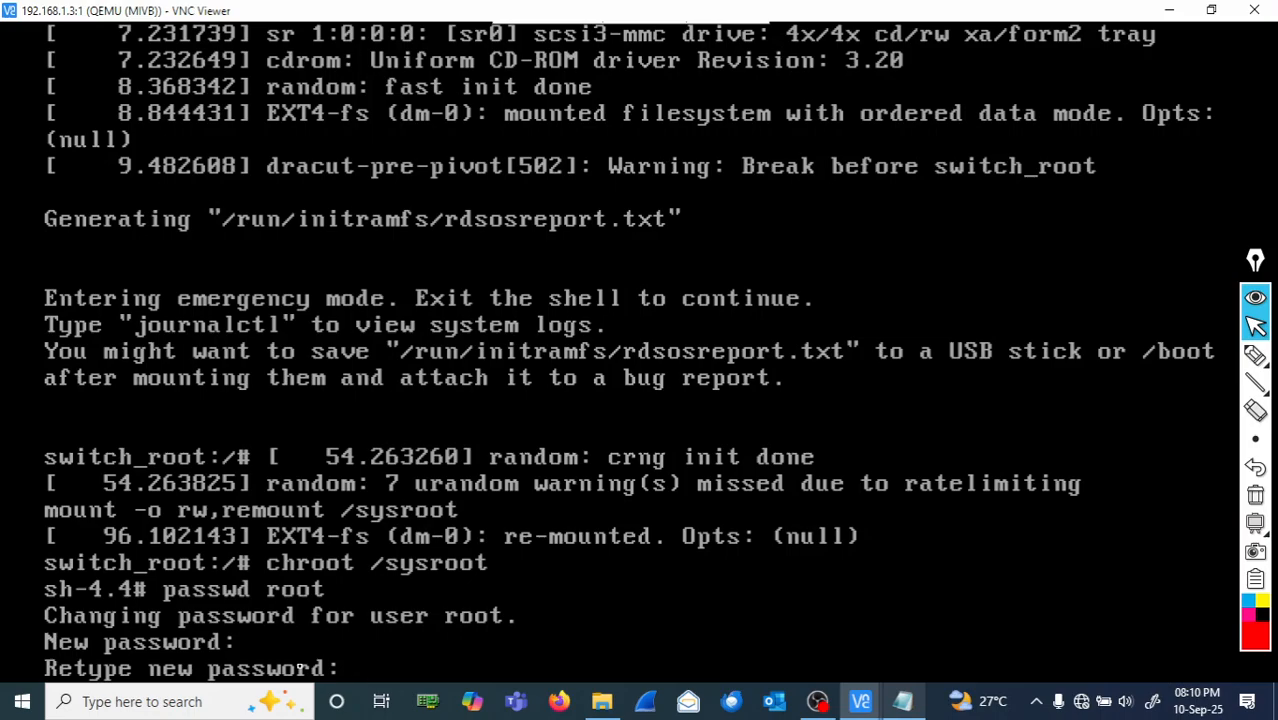
key(Return)
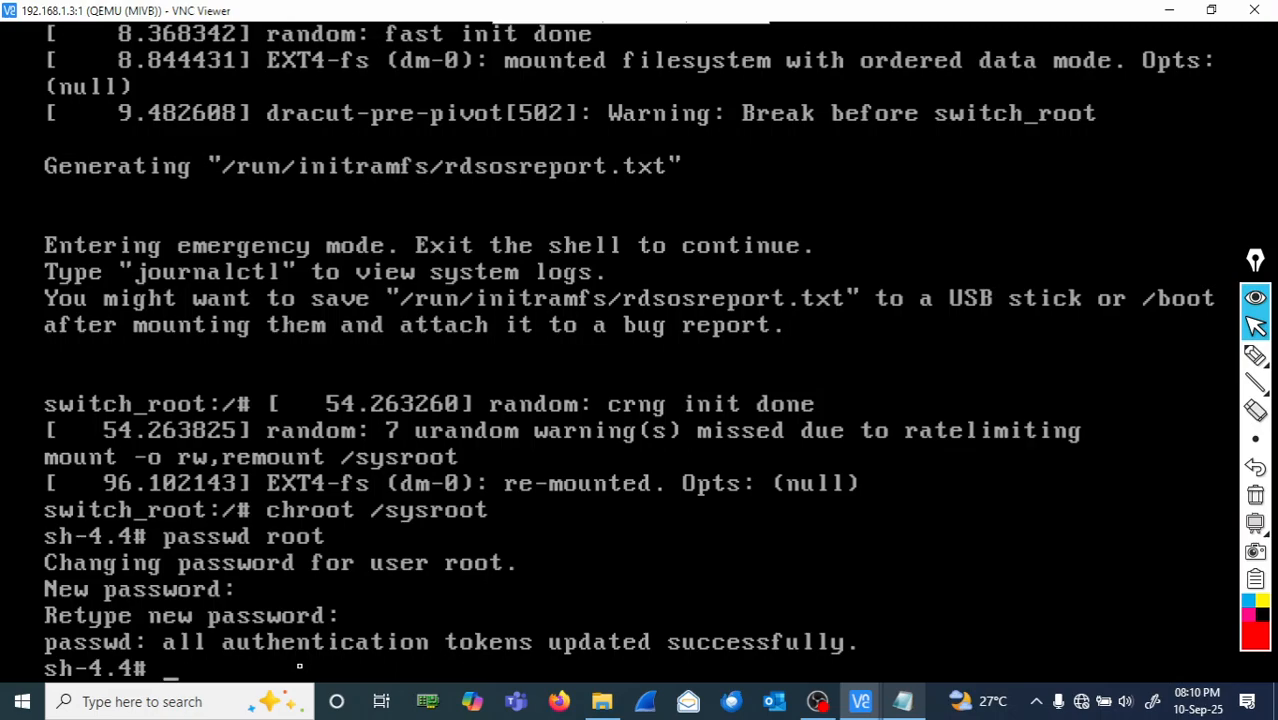
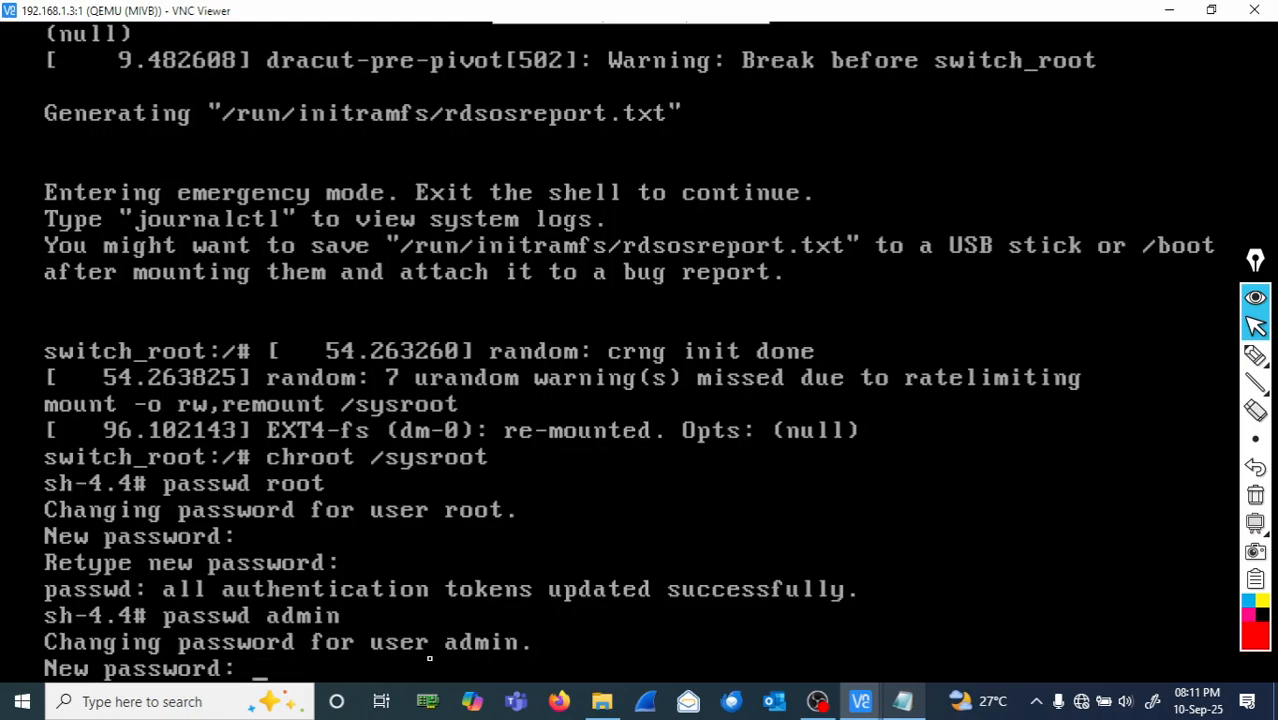
- Submit the admin account's new password at the passwd prompt
key(Return)
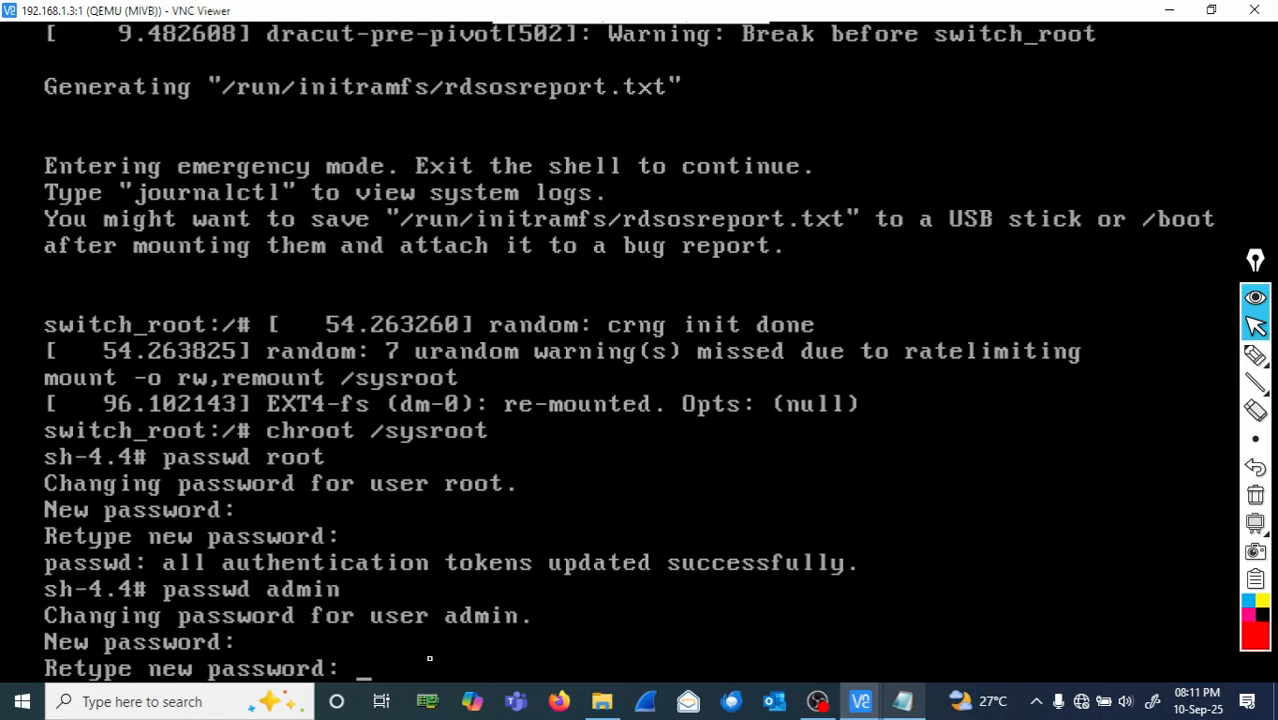
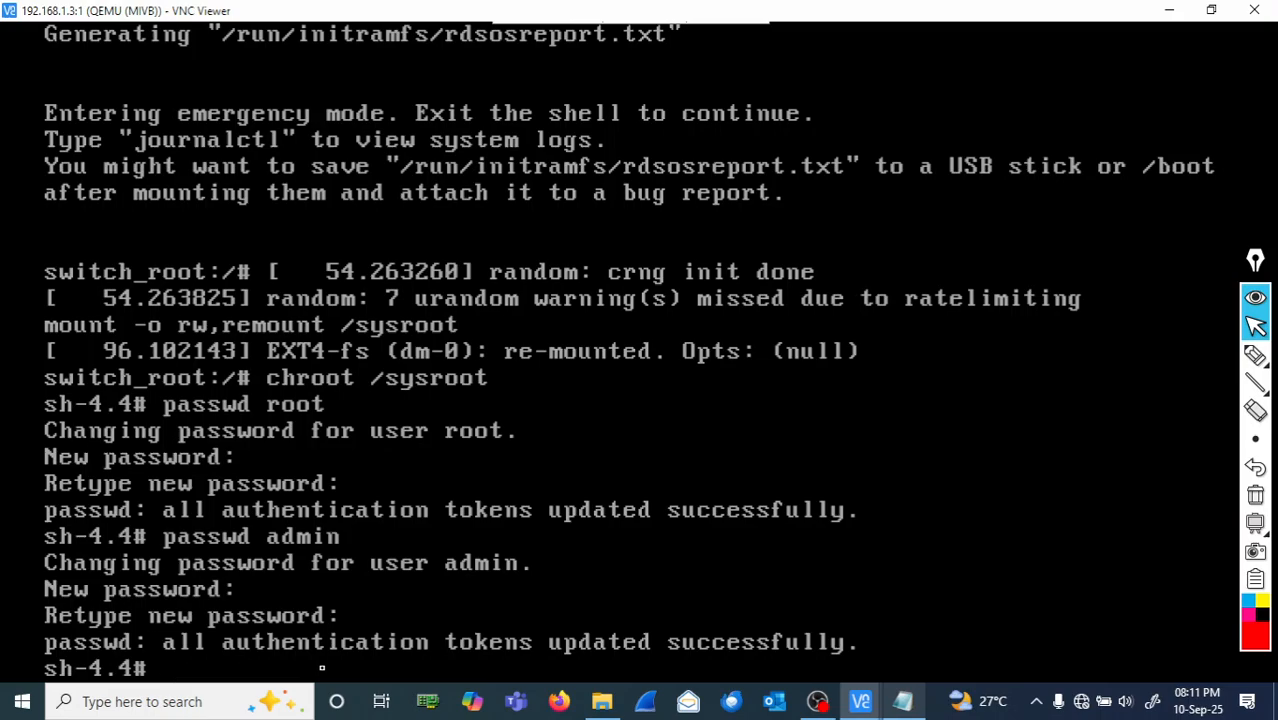
- Type 'touch /.autorelebel' at the sh-4.4# prompt without running it yet
text(touch /.a)
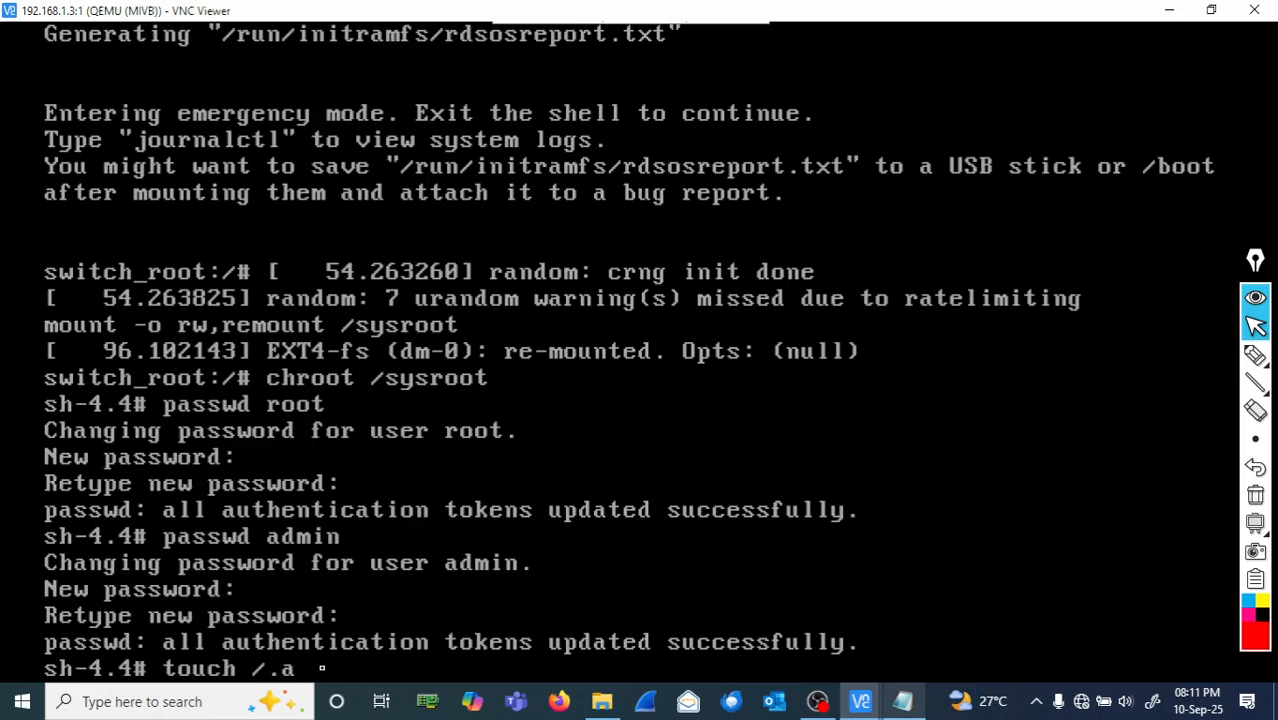
text(utorelebel)
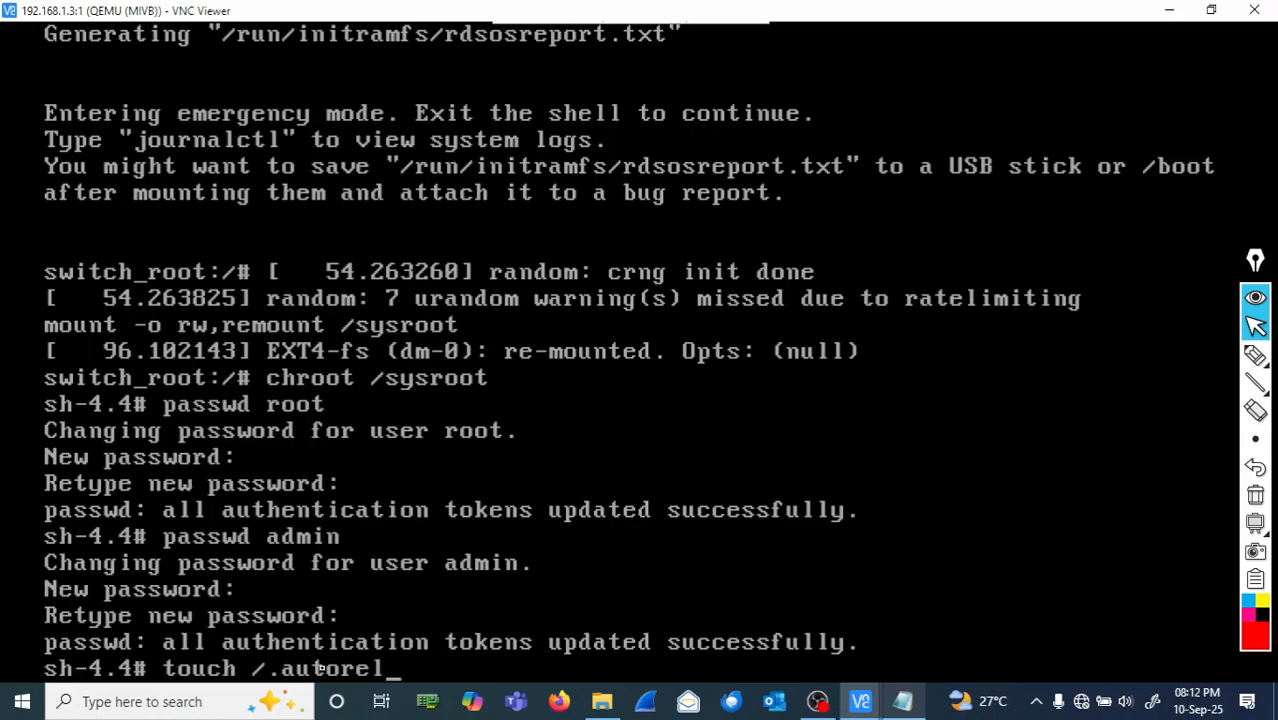
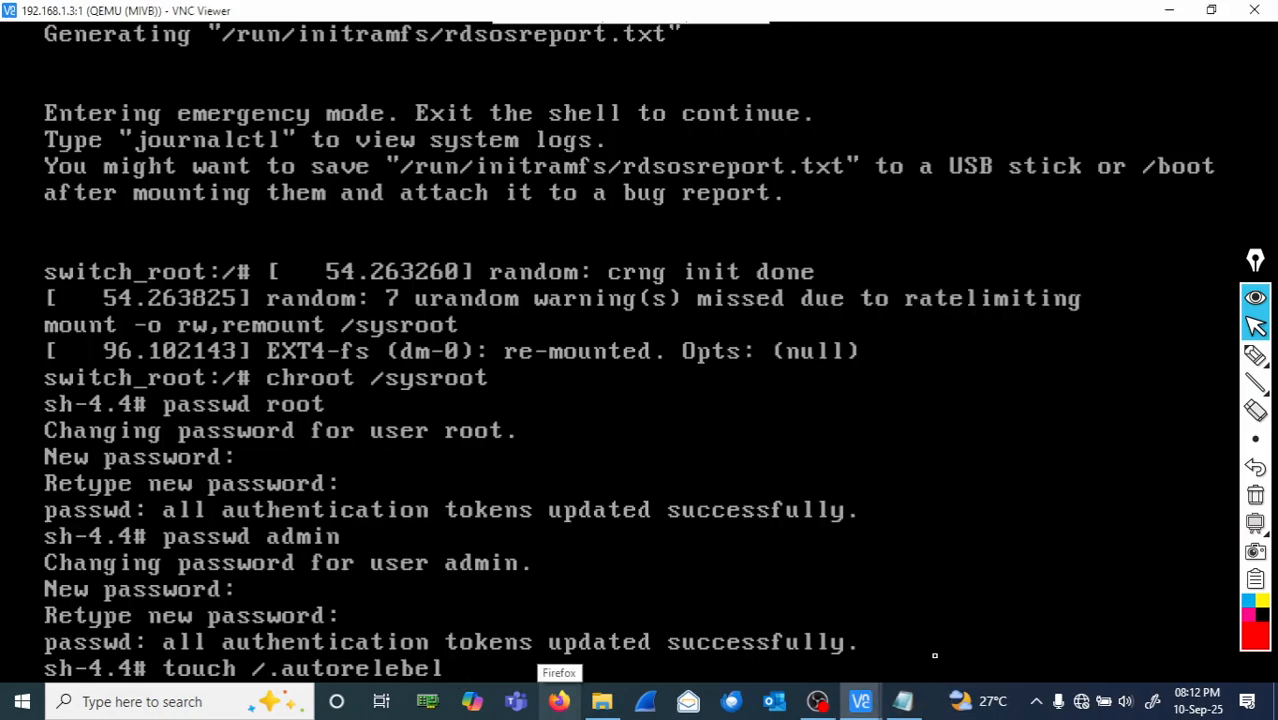
- Correct 'relebel' to 'relabel' so the pending command reads touch /.autorelabel
key(Left)
key(Left)
key(Left)
key(Left)
key(Right)
key(BackSpace)
text(a)
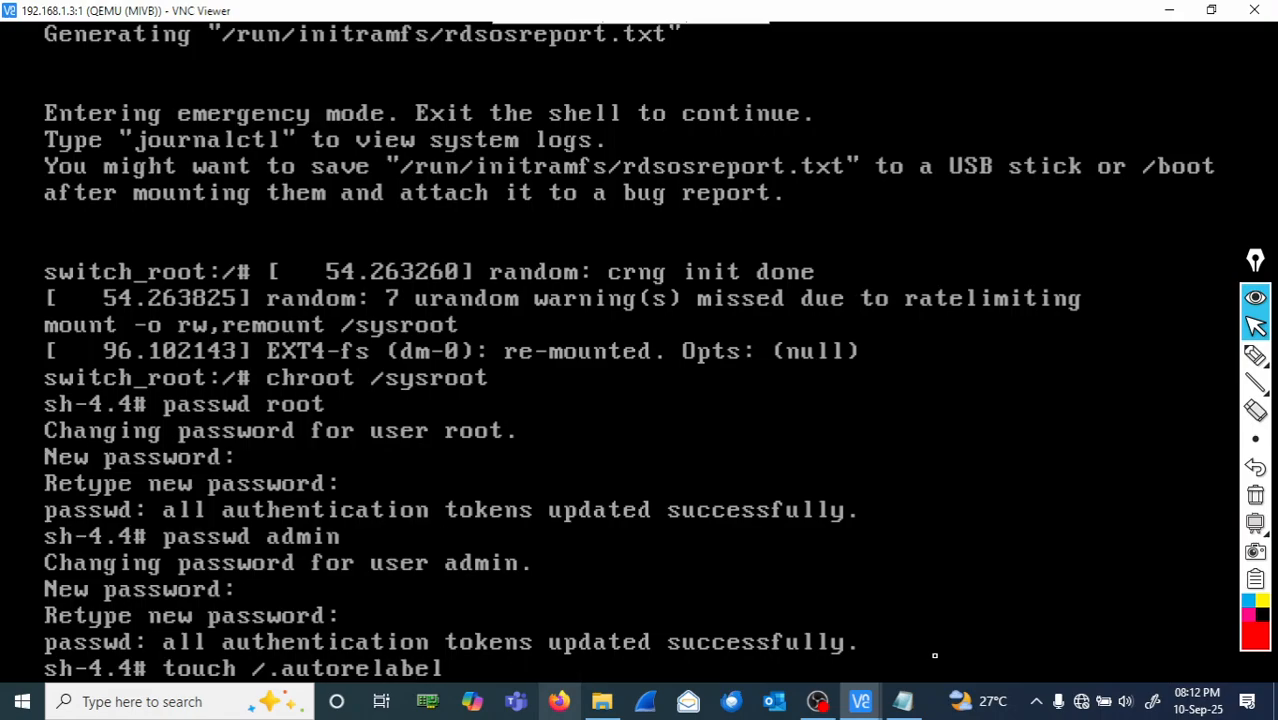
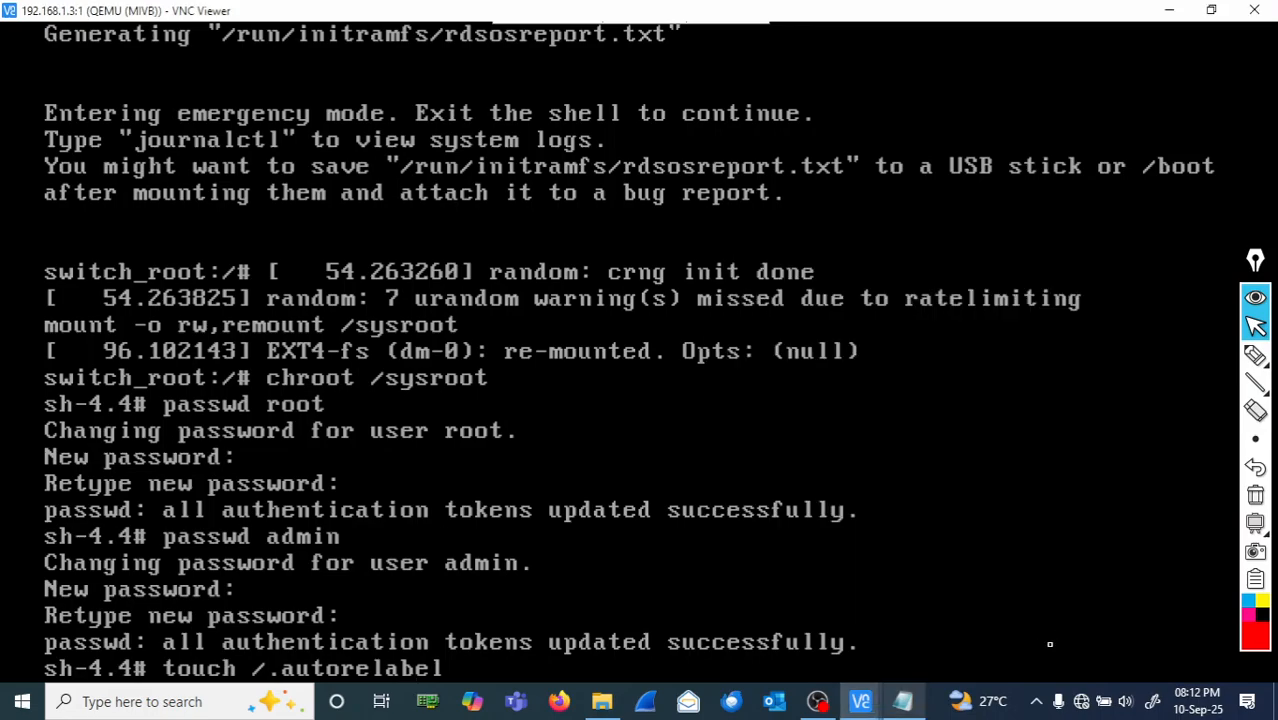
- Run touch /.autorelabel, then exit the chroot and switch_root shells so booting resumes
key(Return)
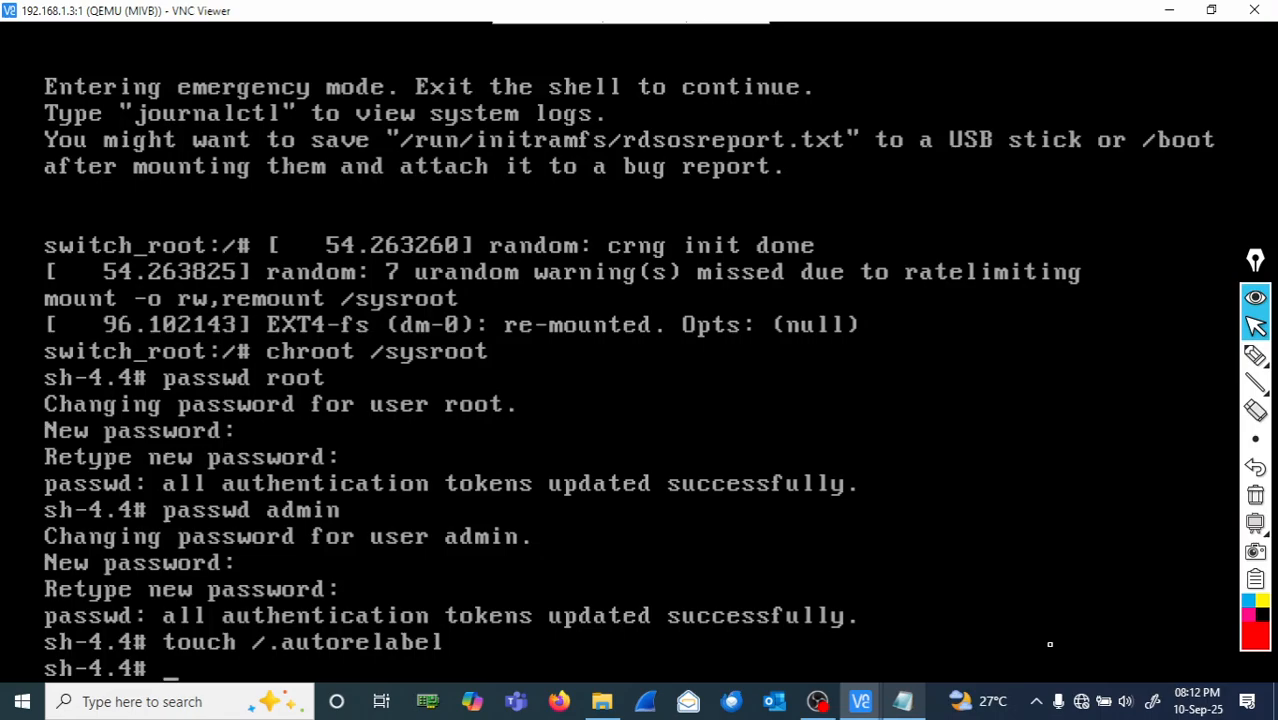
text(exit)
key(Return)
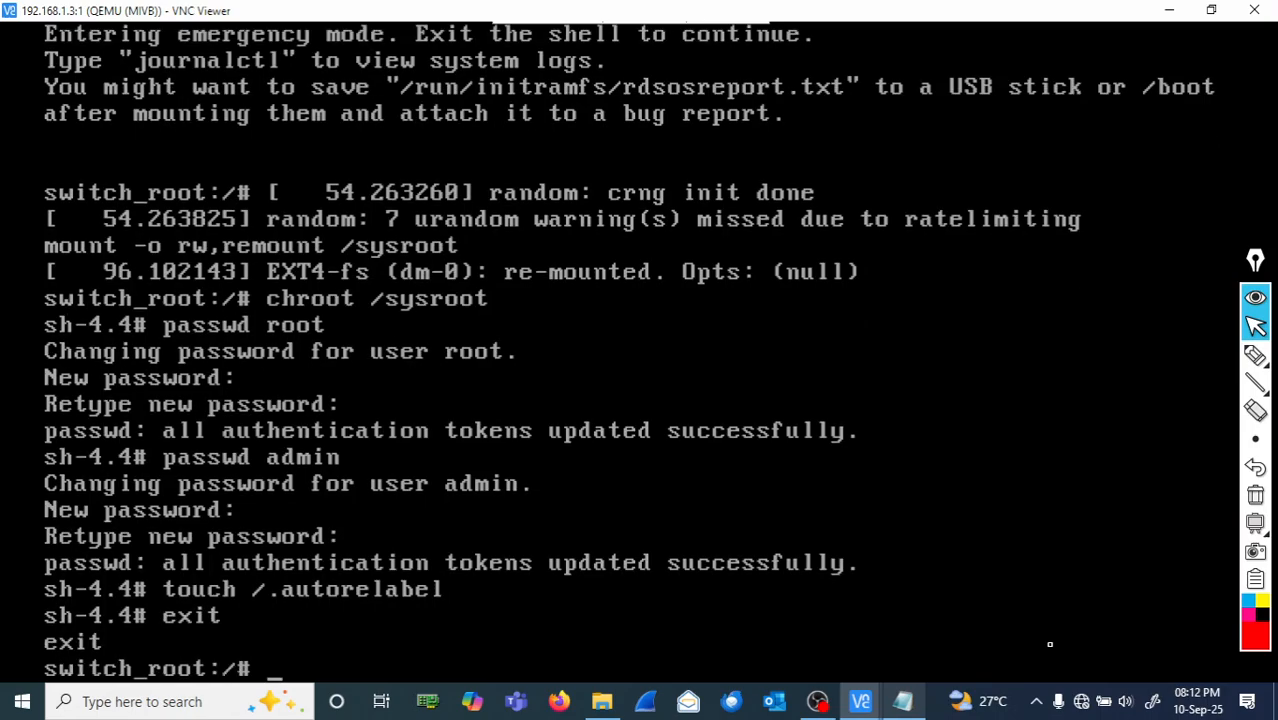
text(exit)
key(Return)
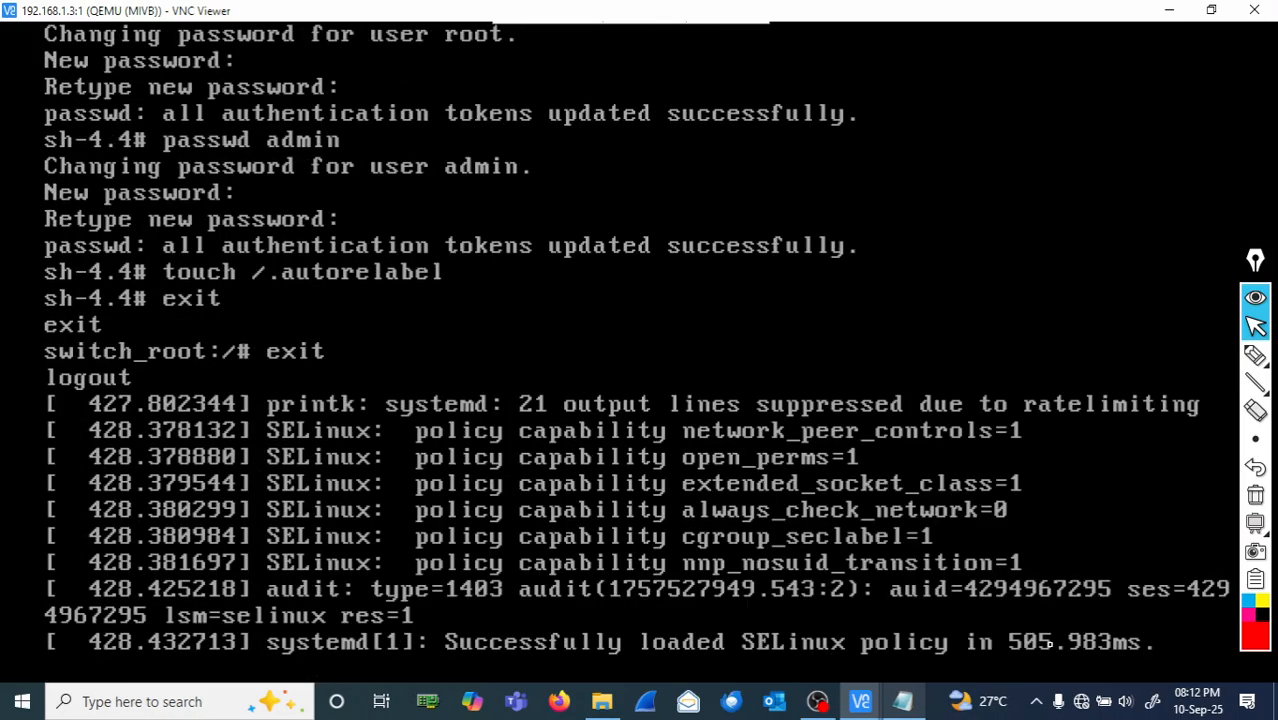
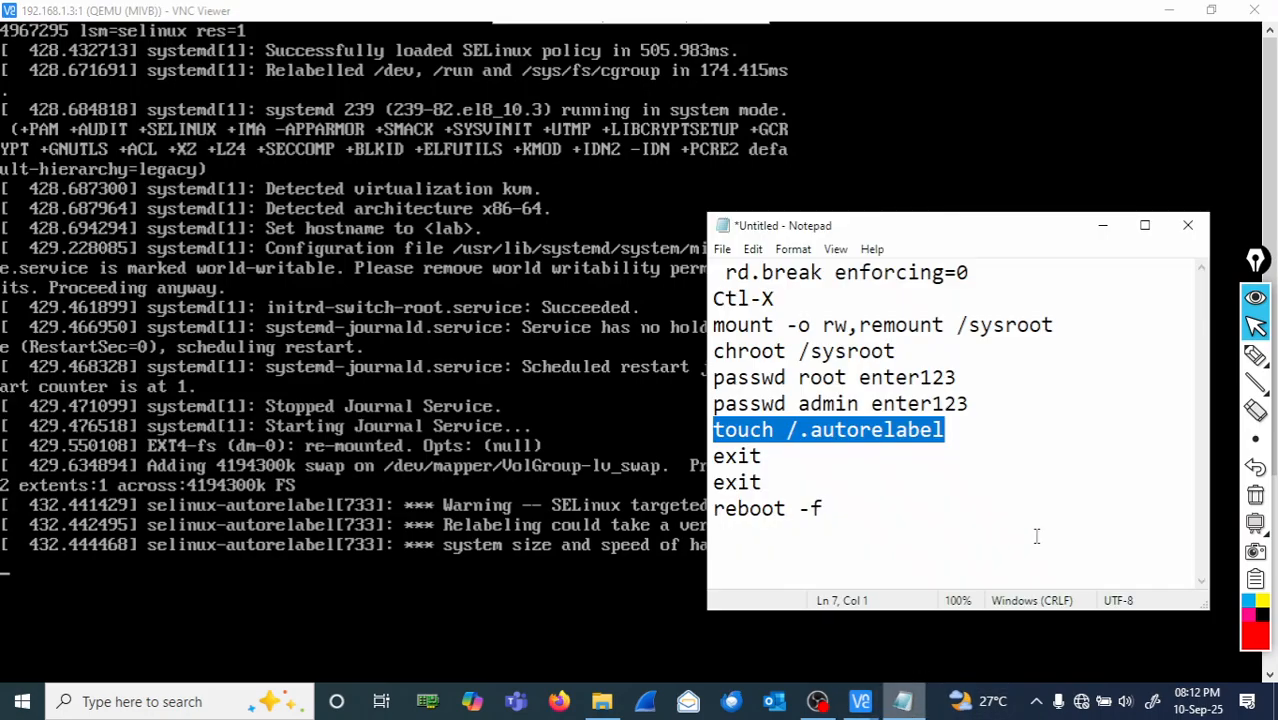
- Select the "reboot -f" command on line 10 of the Notepad notes
click(829, 509)
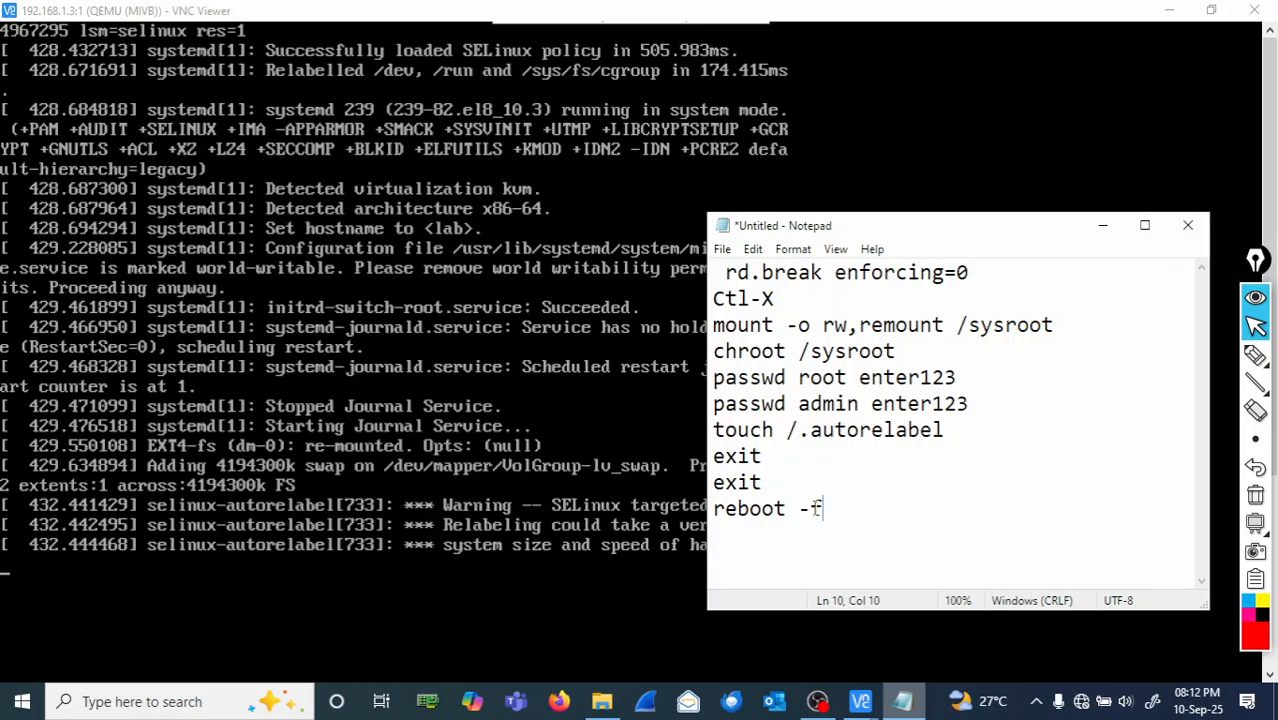
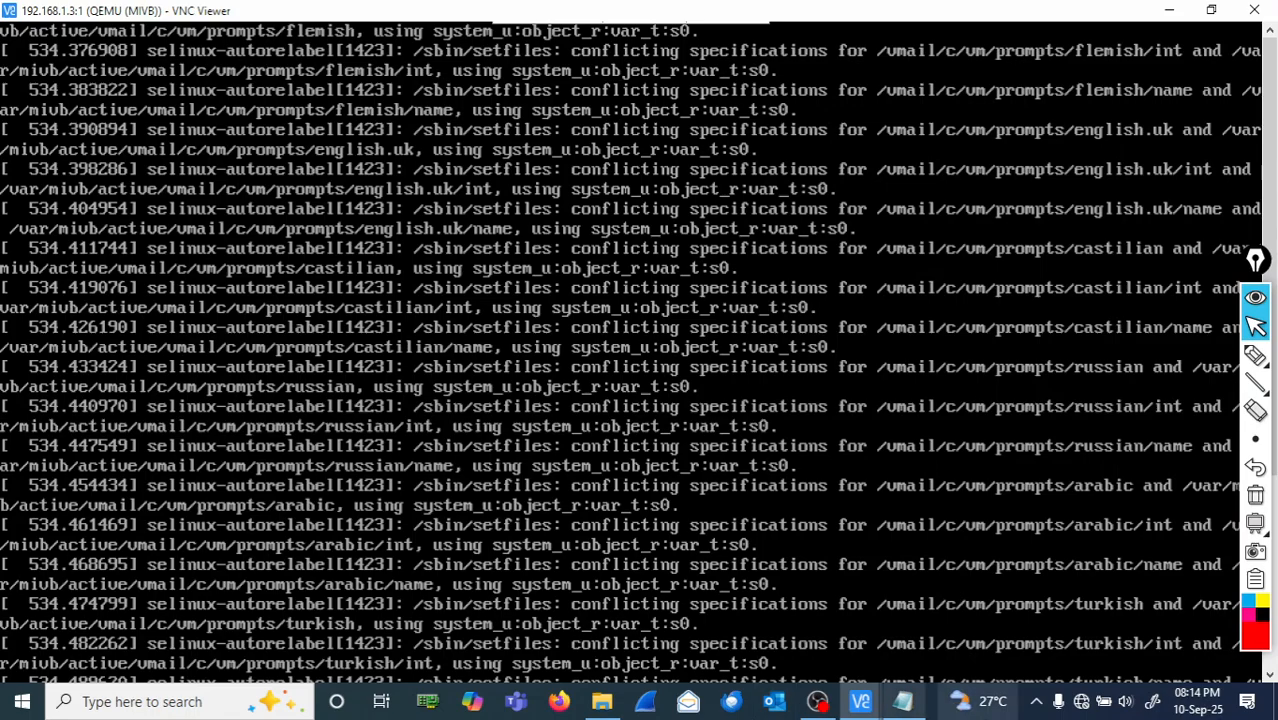
- Scroll the console down to the final voxdrv relabel messages and choose the highlighter tool
click(1270, 677)
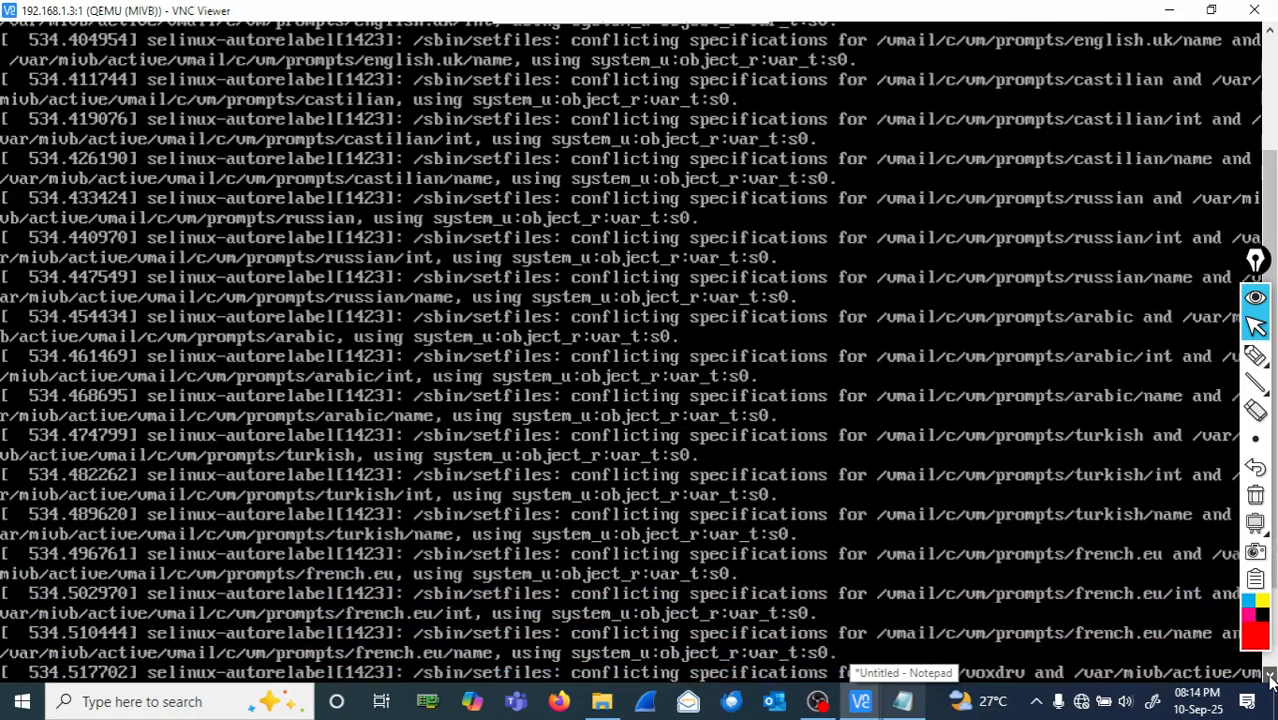
click(1270, 677)
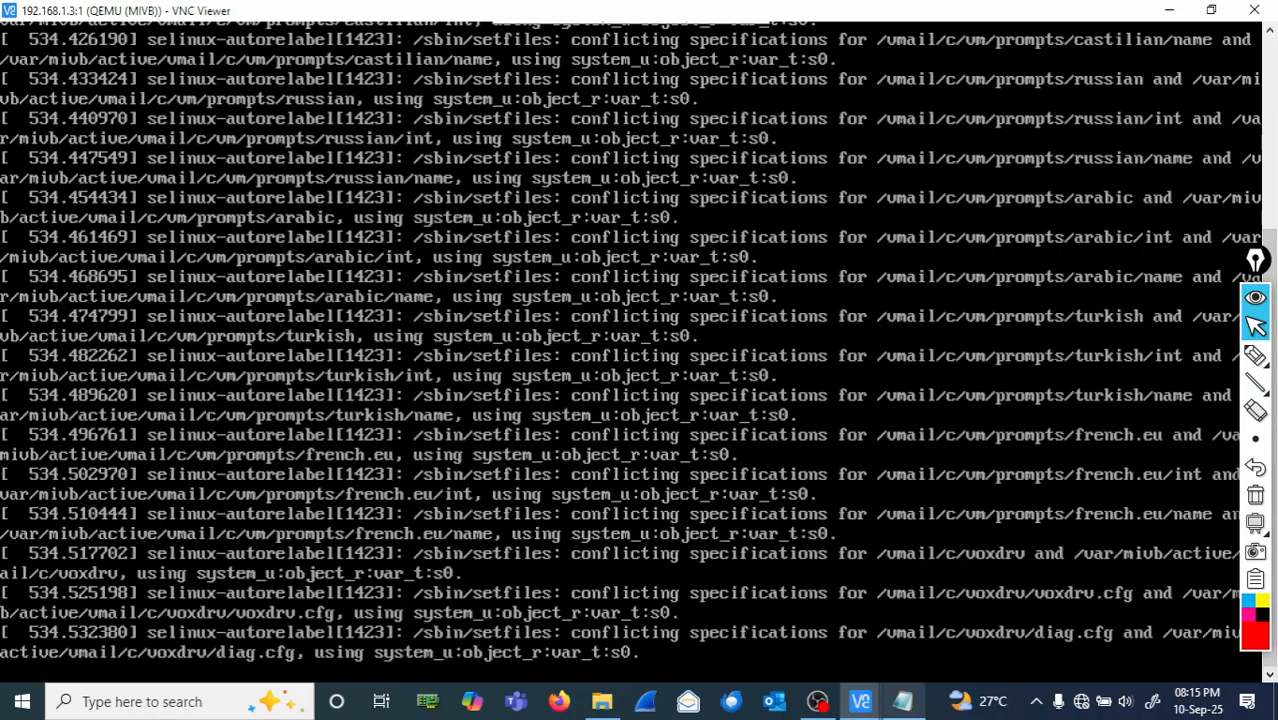
click(1255, 356)
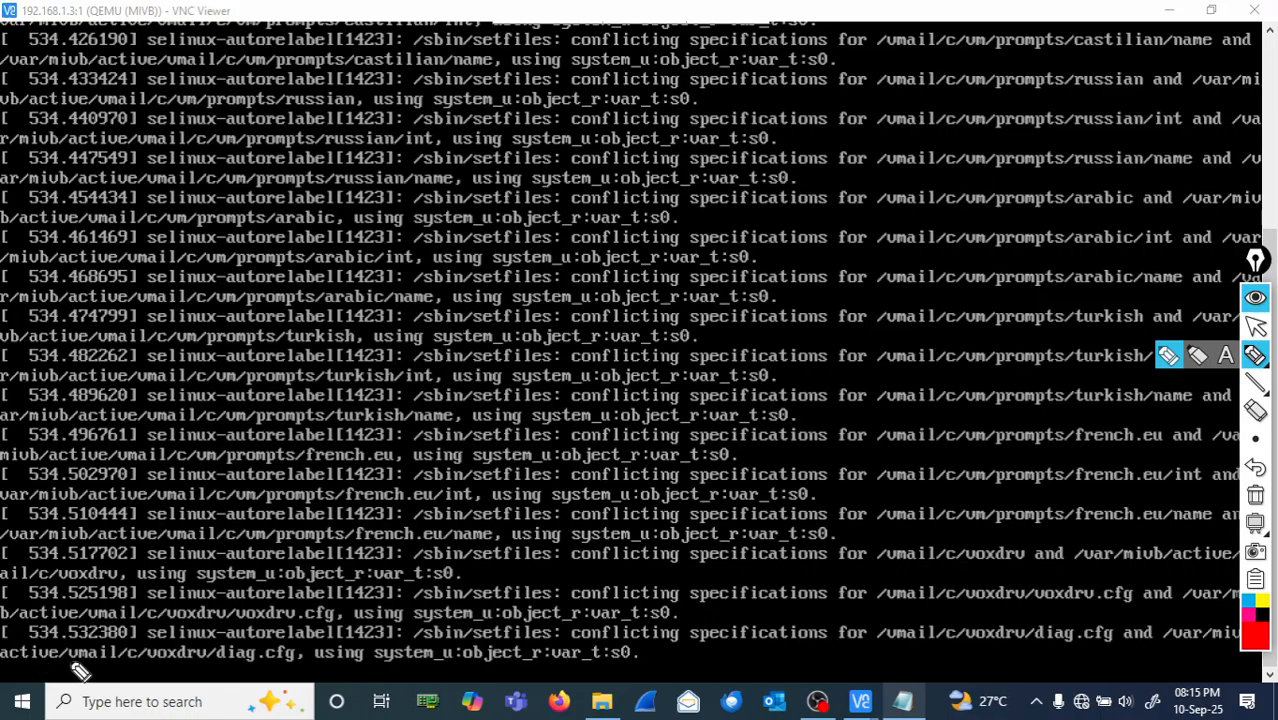
drag(88, 664, 243, 663)
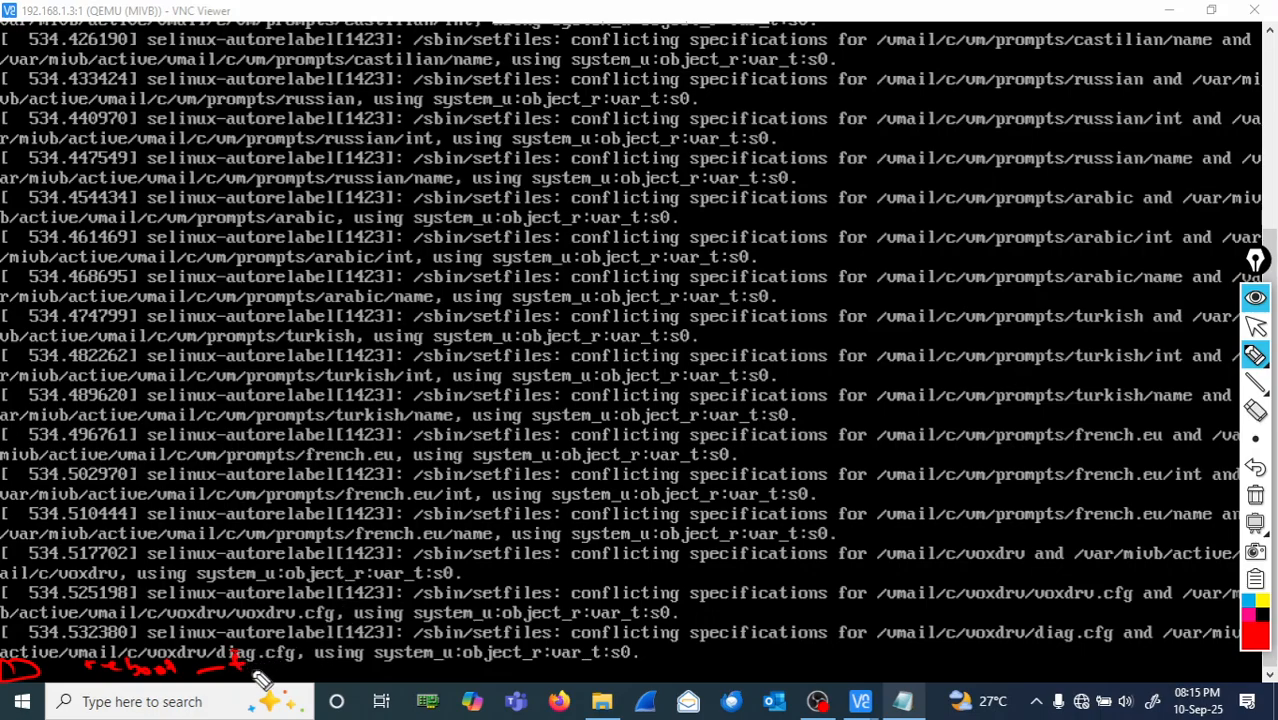
drag(1211, 541, 1236, 530)
click(1256, 497)
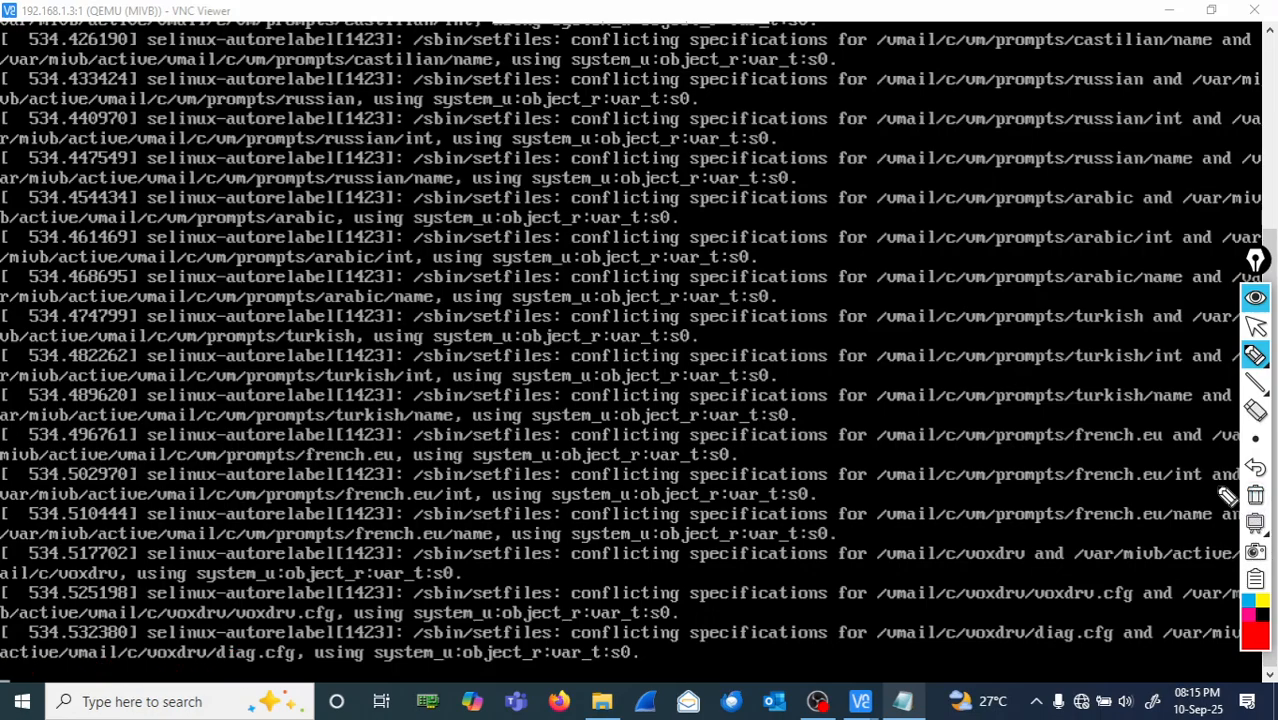
click(1254, 326)
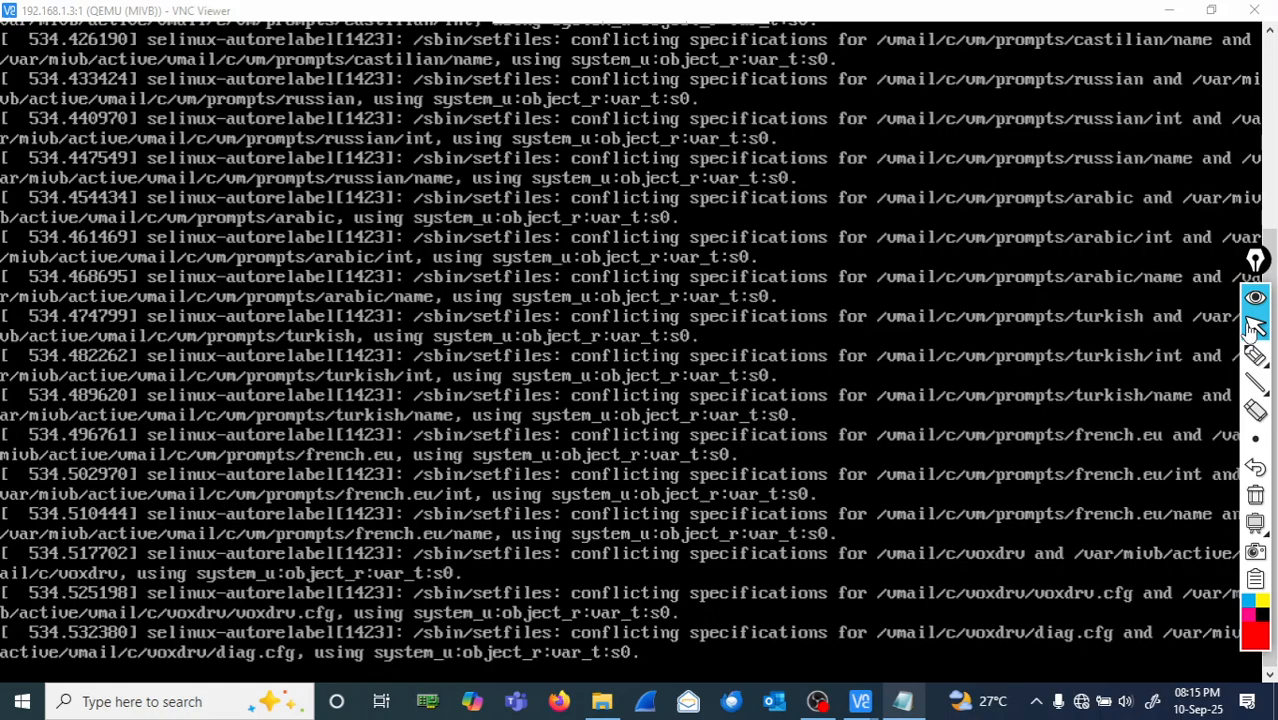
click(1038, 669)
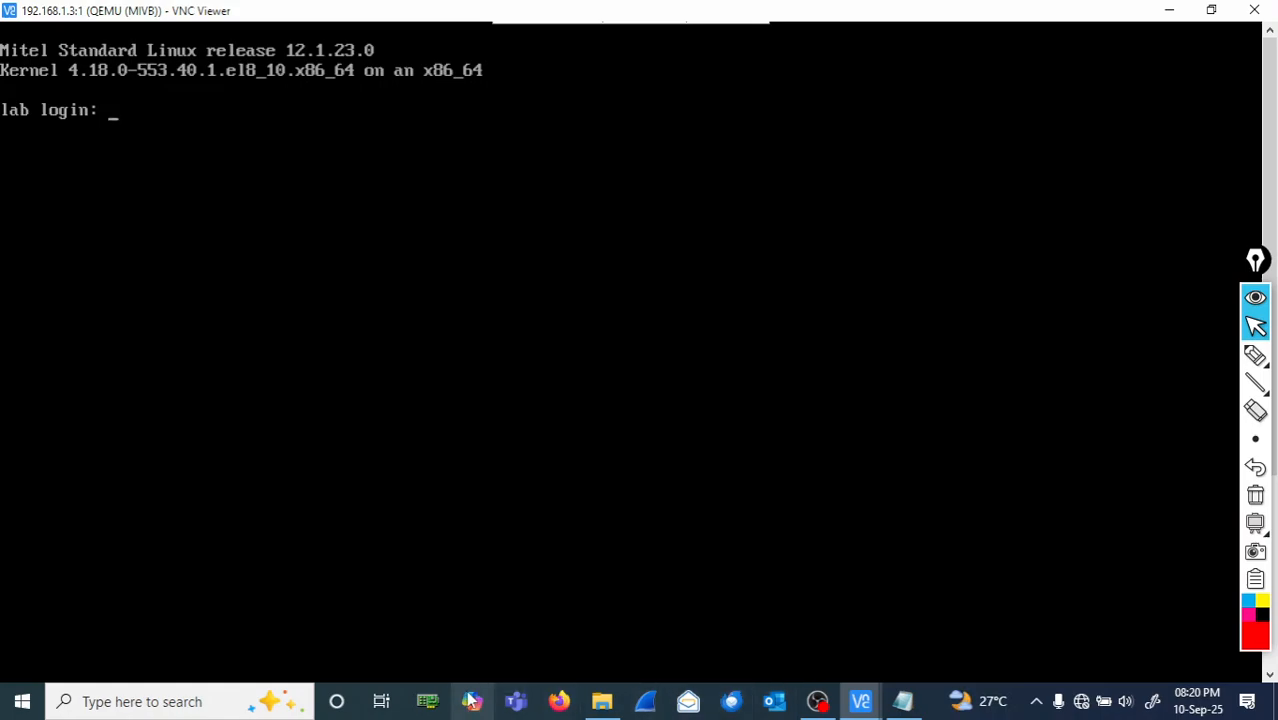
- Once the server reaches the 'lab login:' prompt, switch to Firefox
click(559, 701)
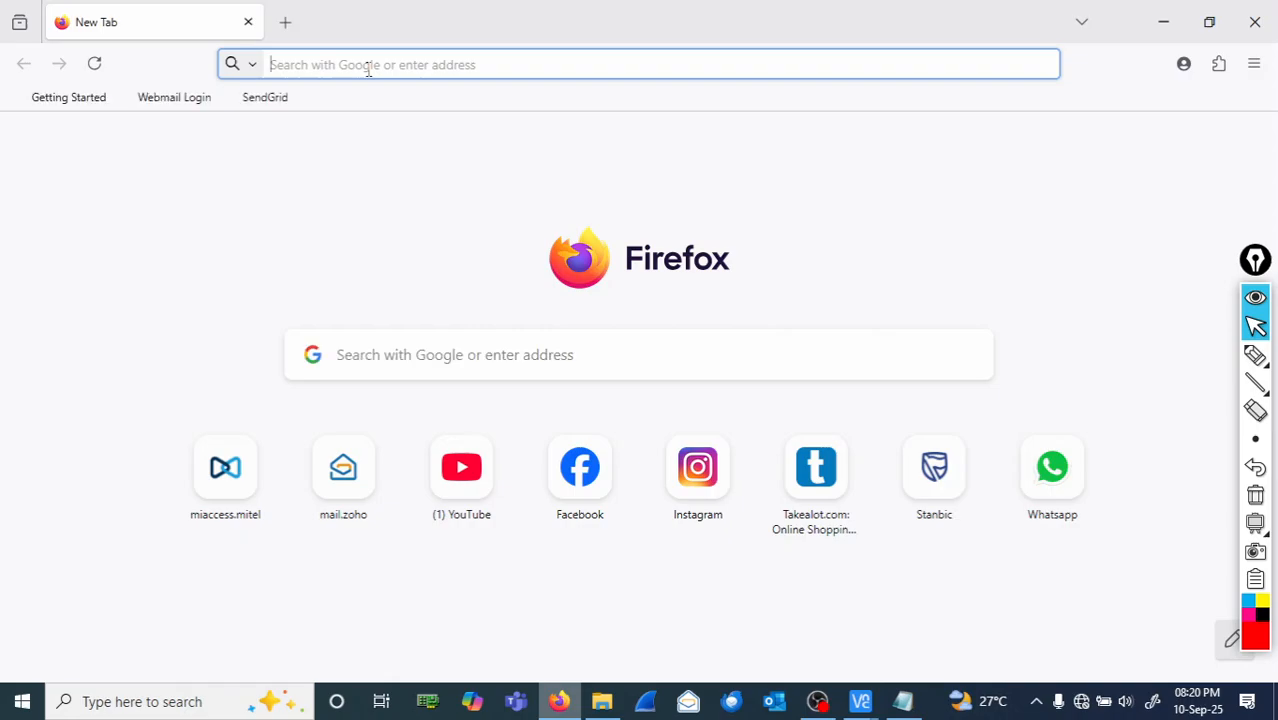
- Enter 192.168.1.2/server-manager in the address bar, fixing the typo in the address
text(192.16)
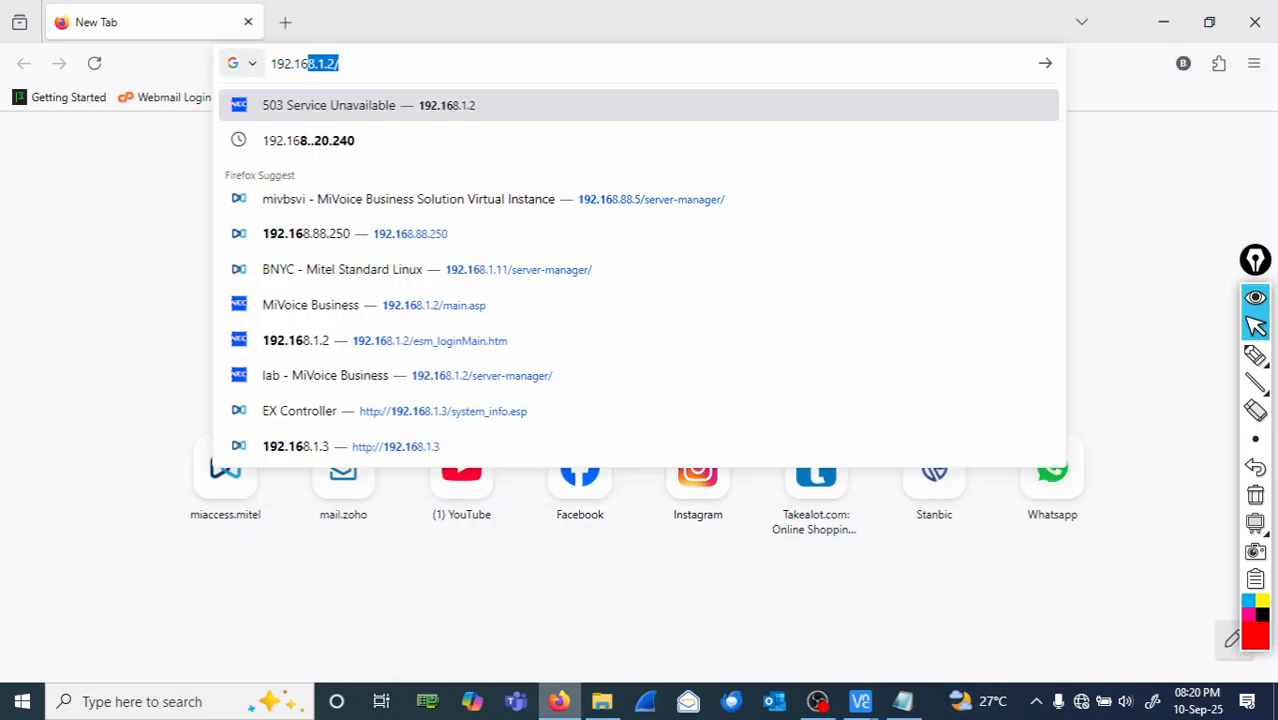
text(8.1.)
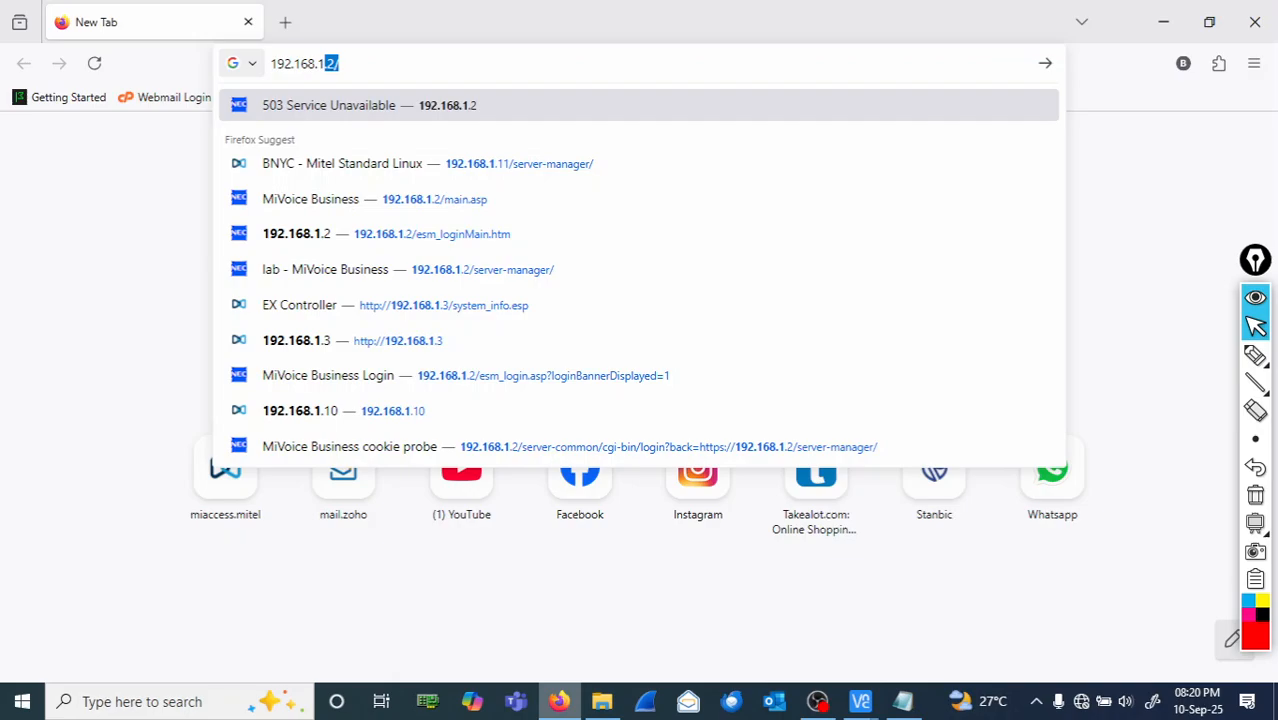
text(2/server)
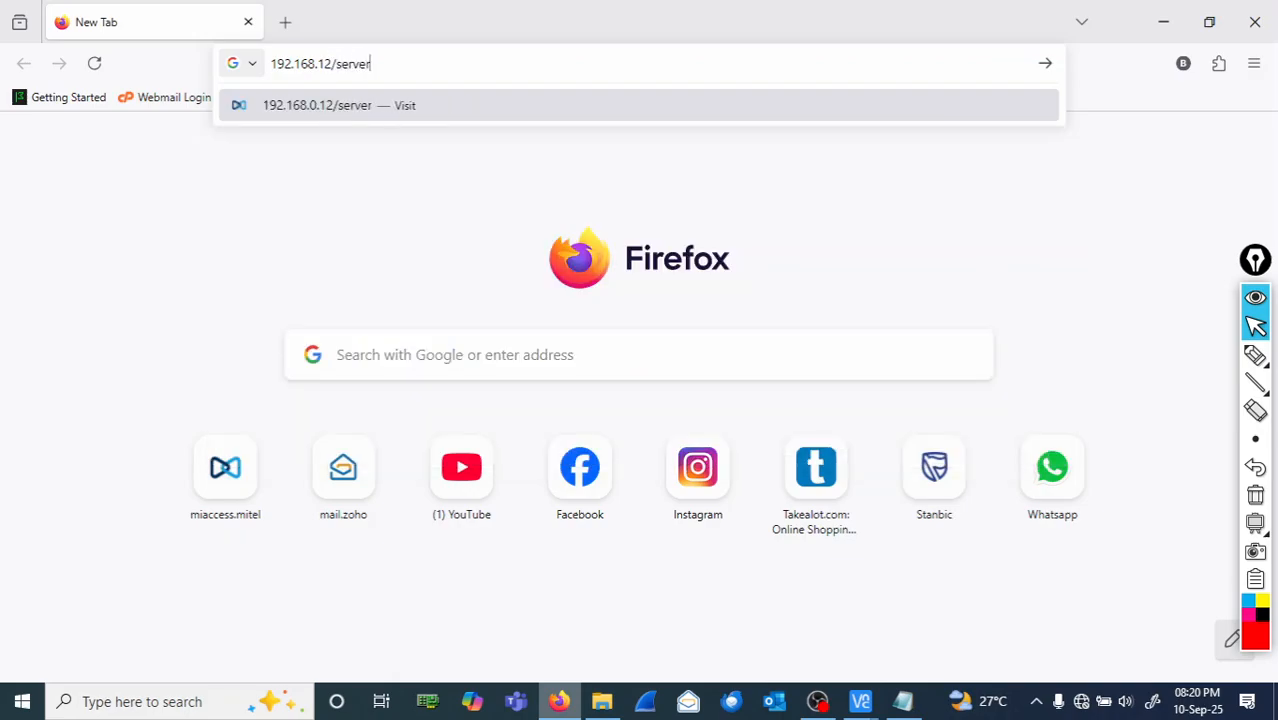
text(-,amager)
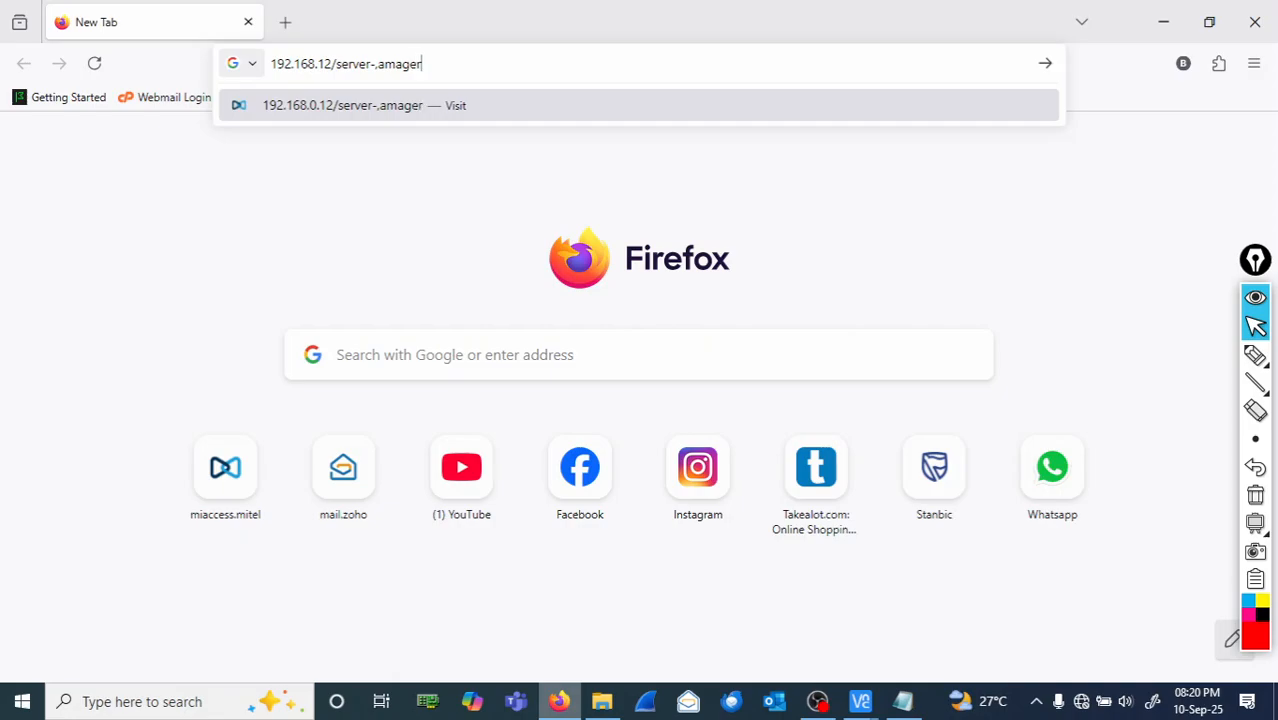
key(Return)
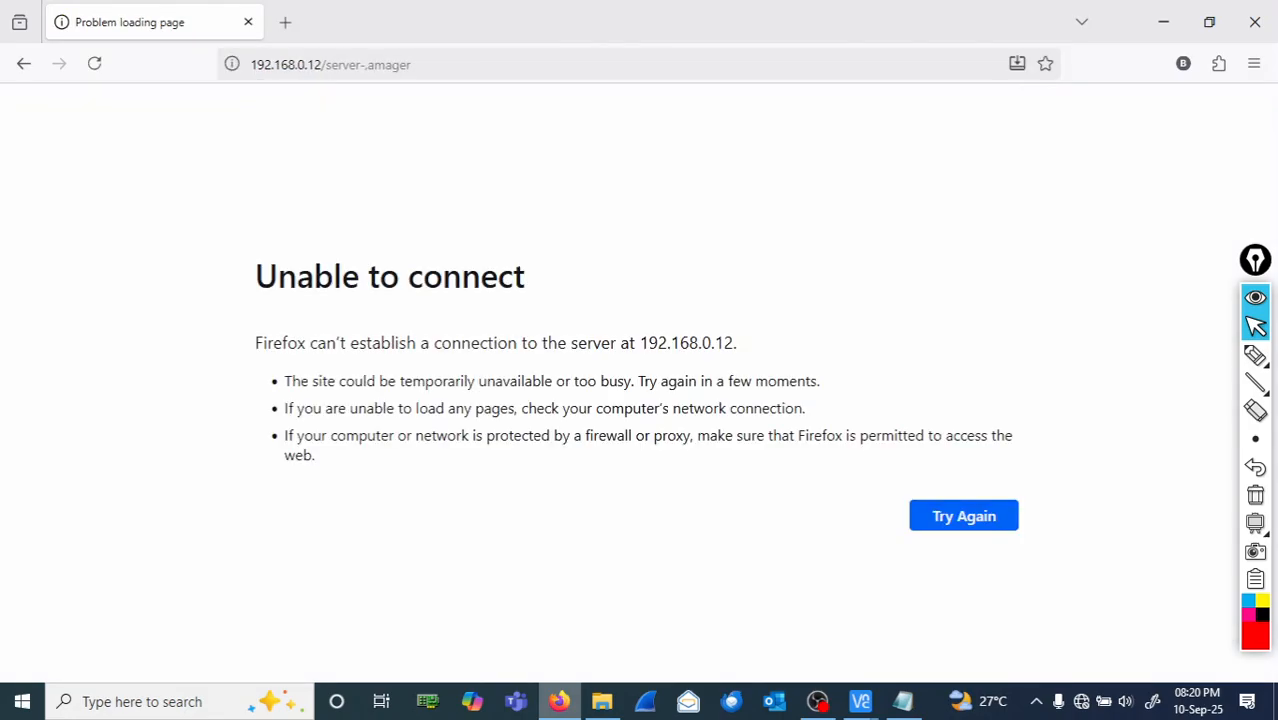
click(378, 69)
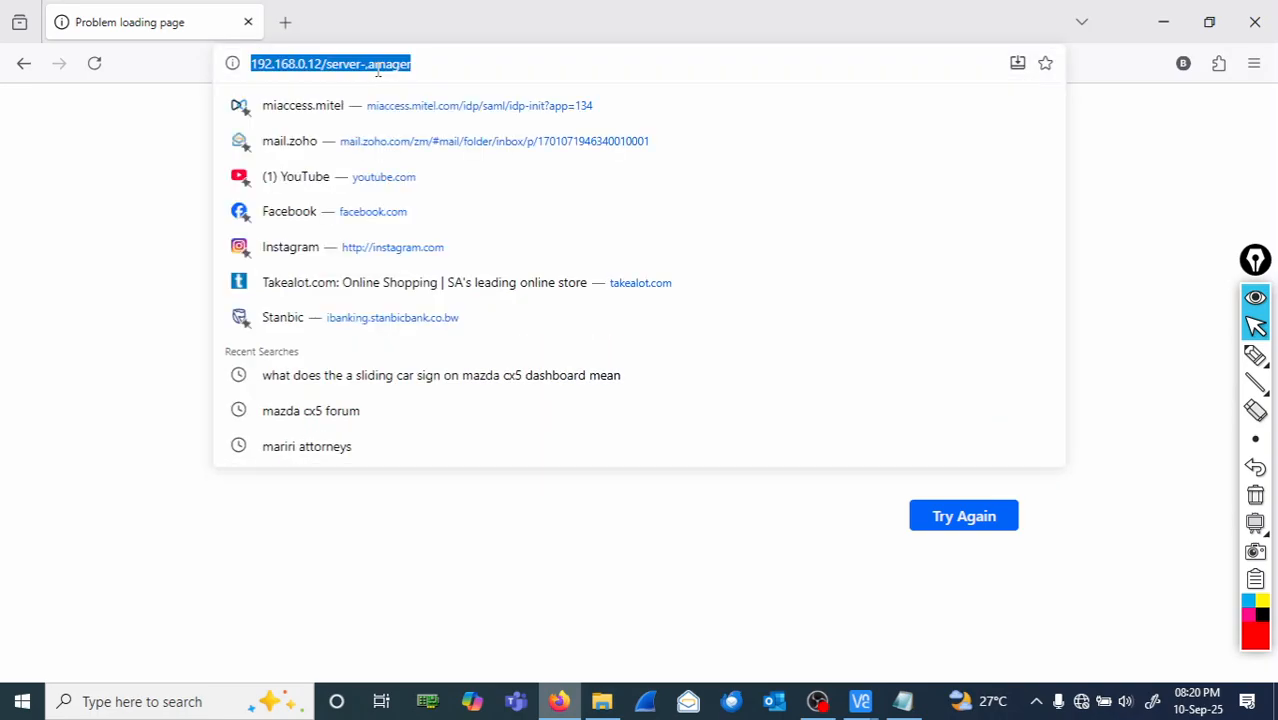
click(378, 69)
key(BackSpace)
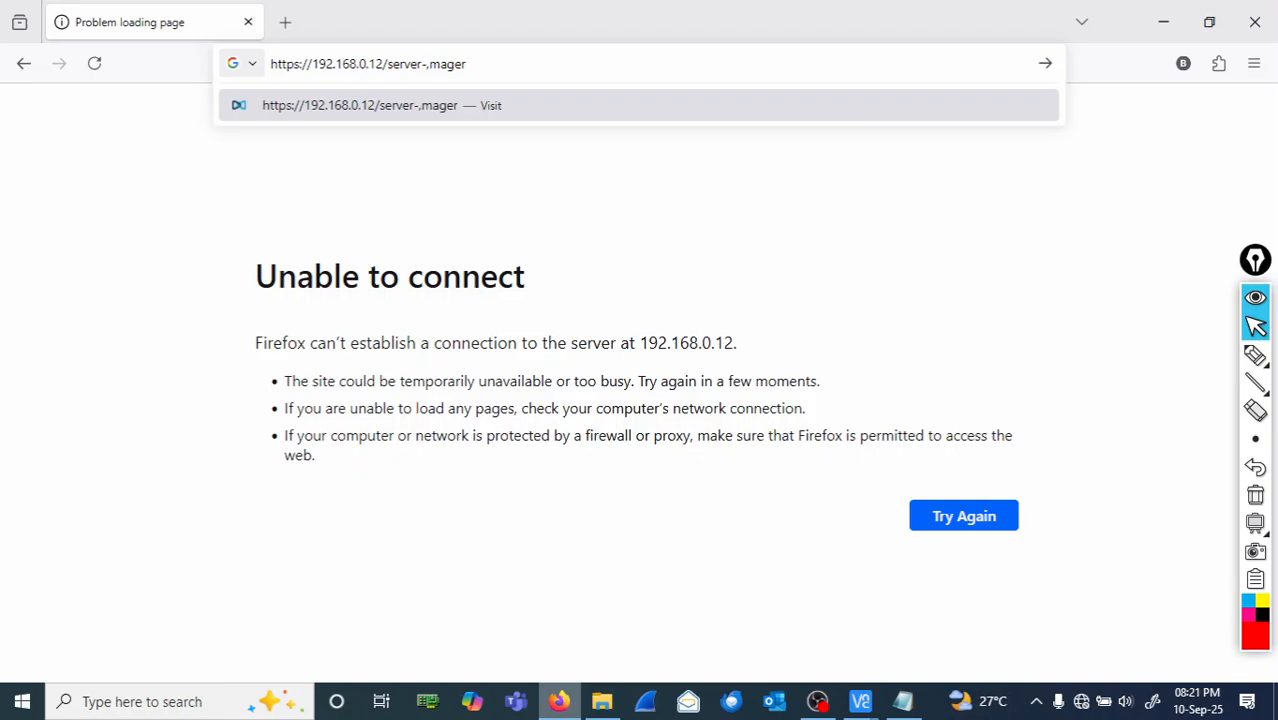
key(BackSpace)
key(Right)
text(na)
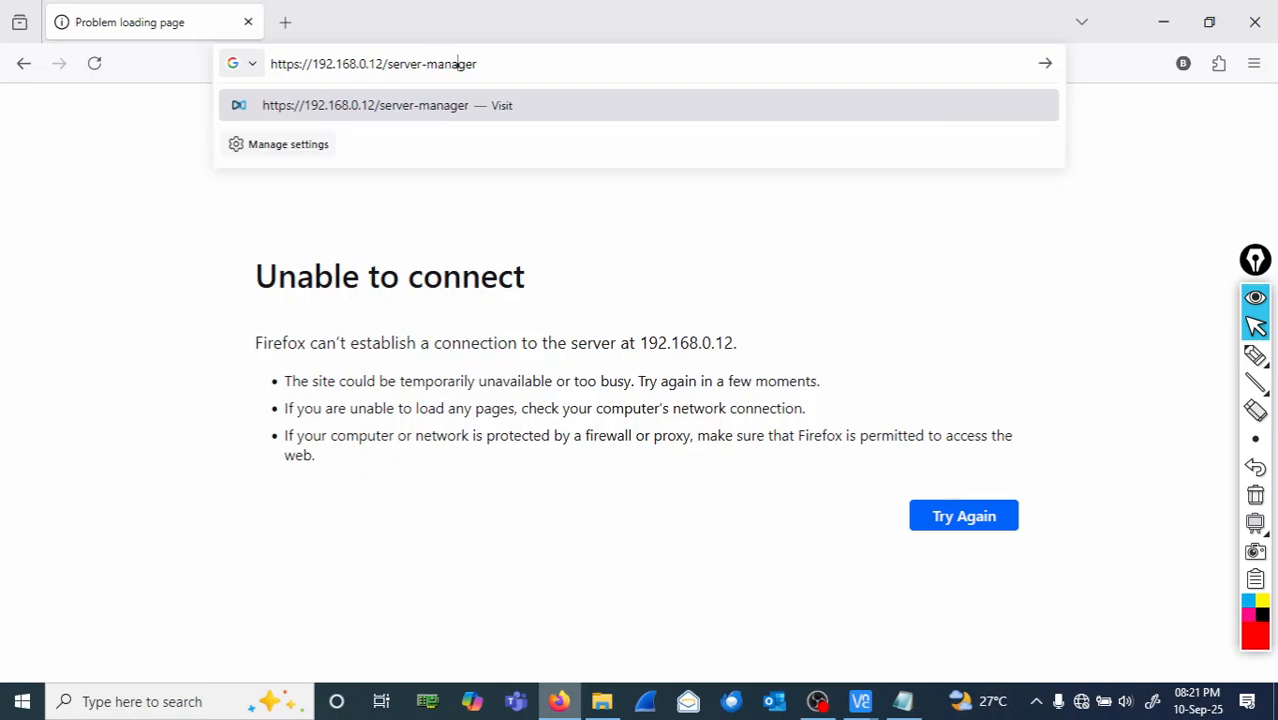
key(Return)
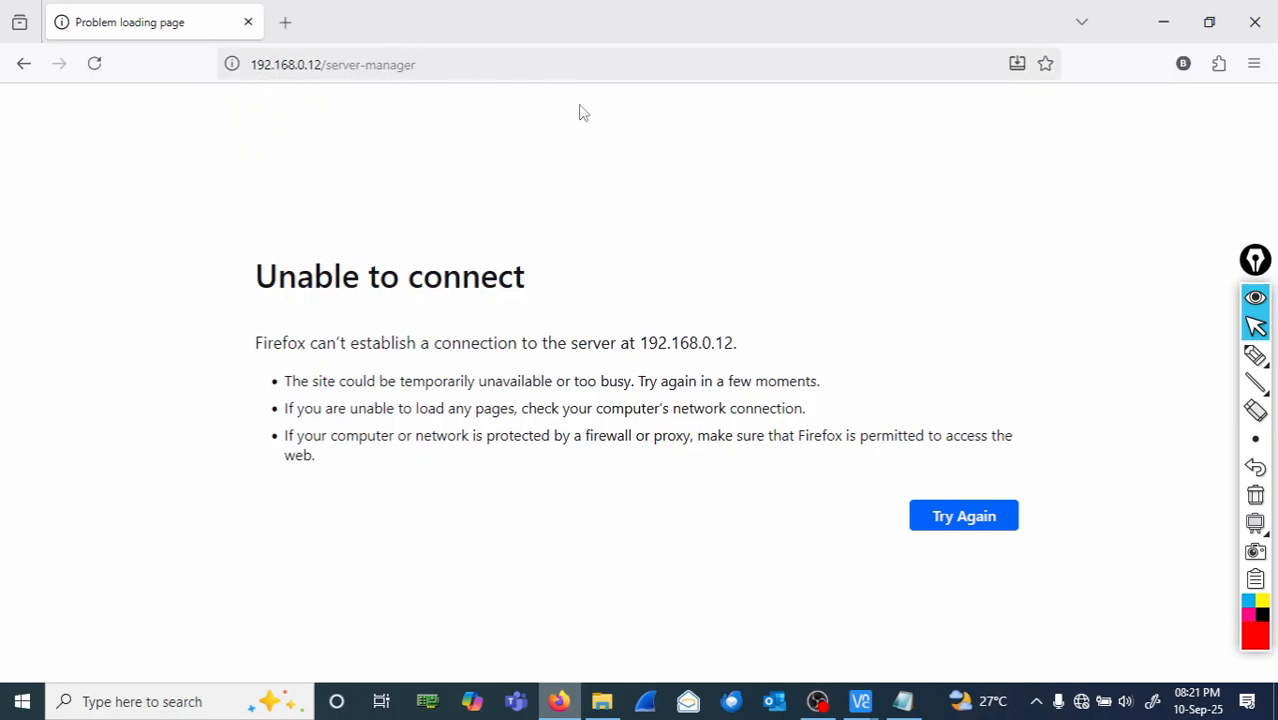
- Replace the address with 192.168.1.2/server to reach the MiVoice Business login page
click(486, 59)
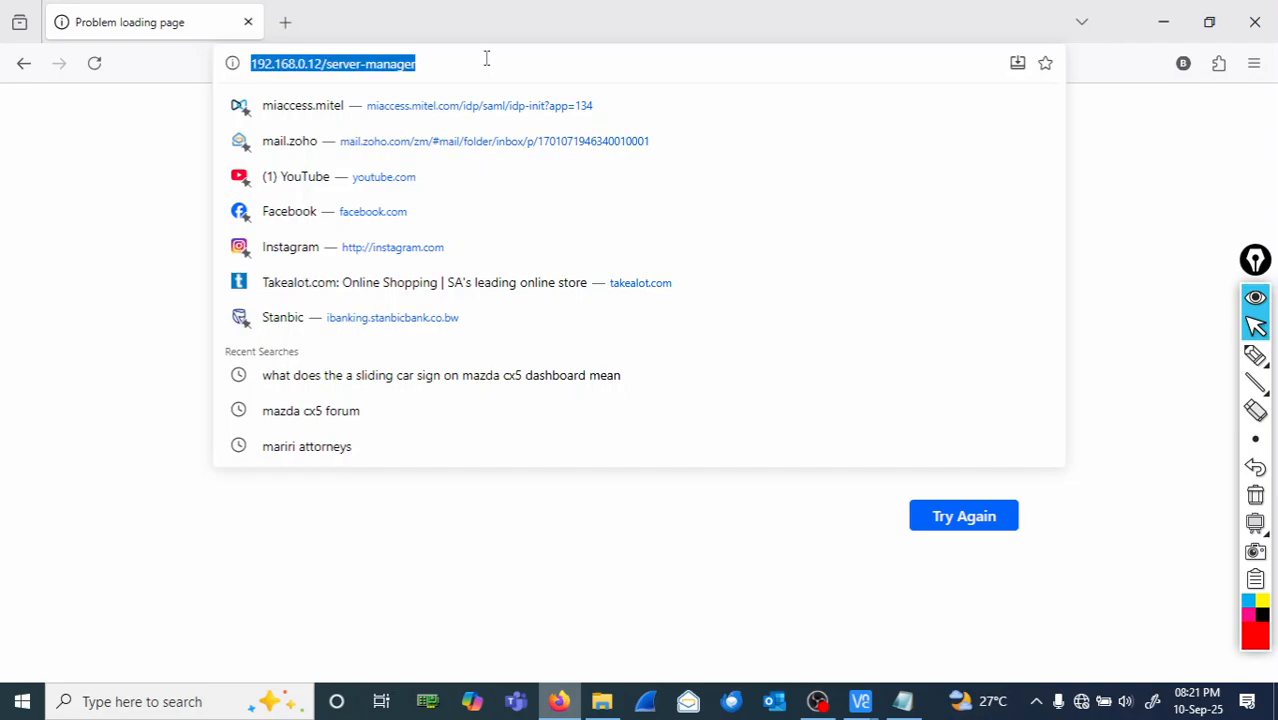
text(192.16)
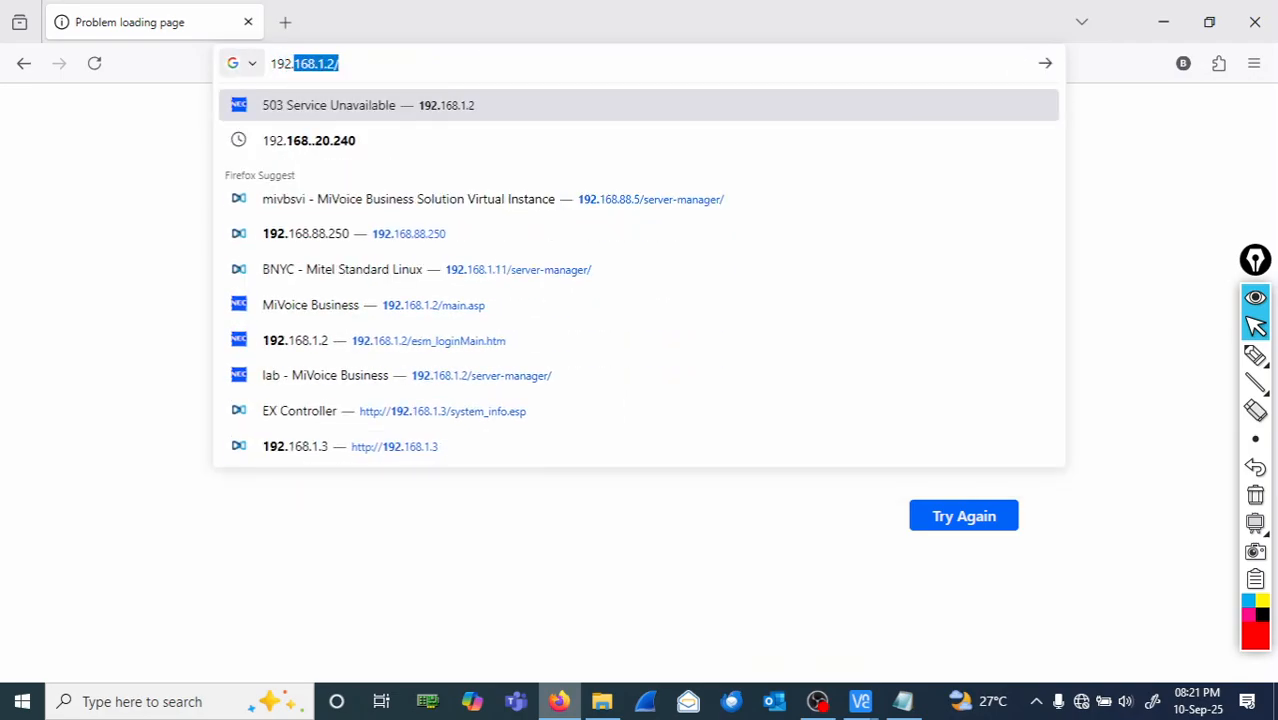
text(8.1.2)
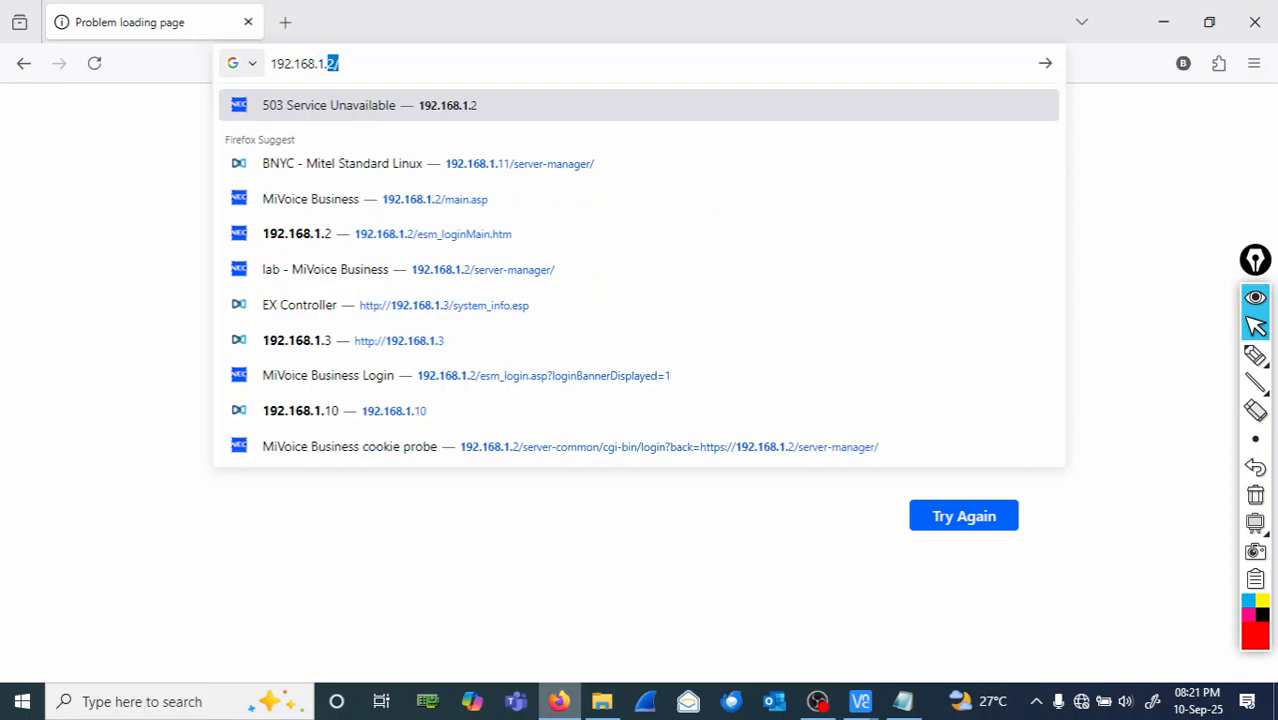
text(/server-manager/)
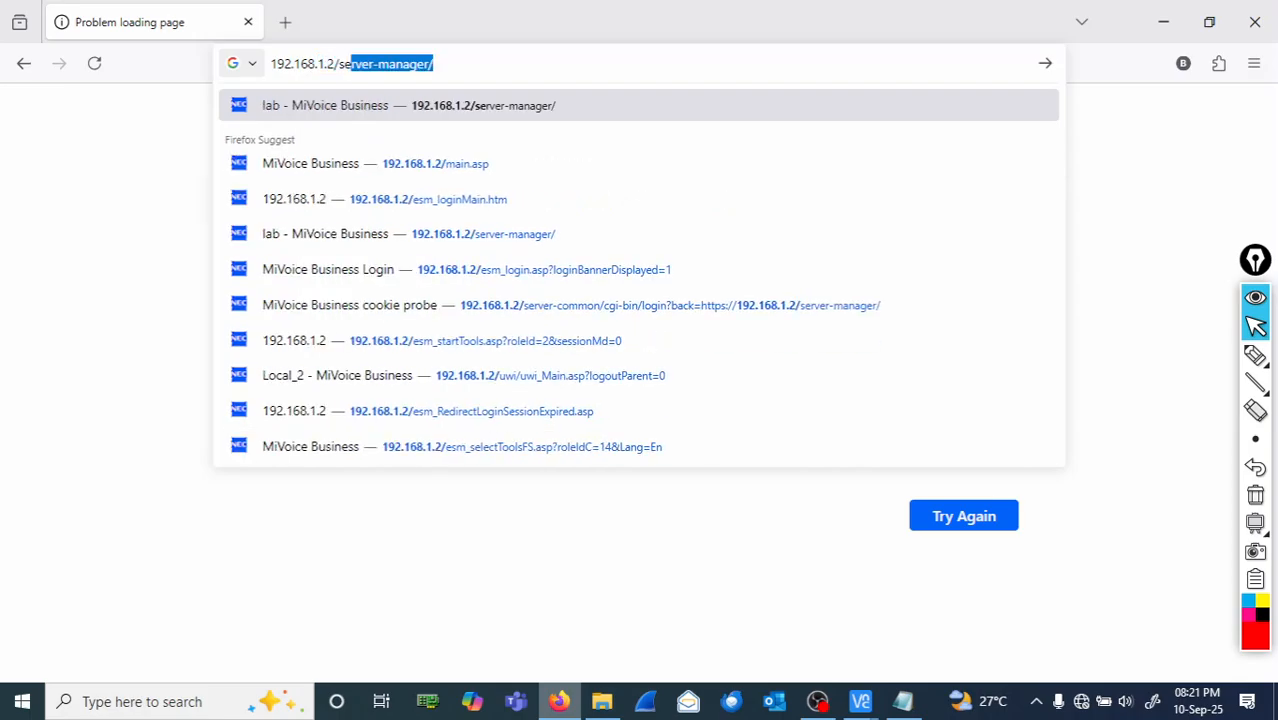
key(Return)
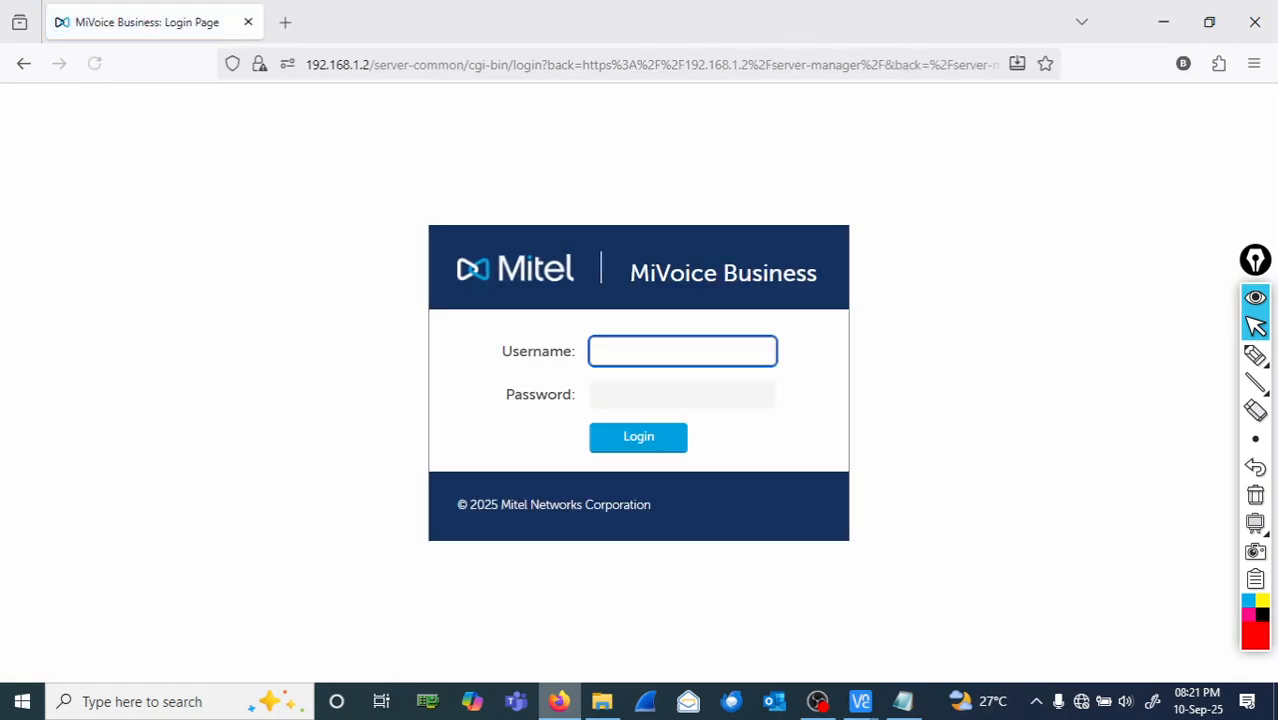
- Sign in as admin with the reset password and decline Firefox's offer to save it
text(admin)
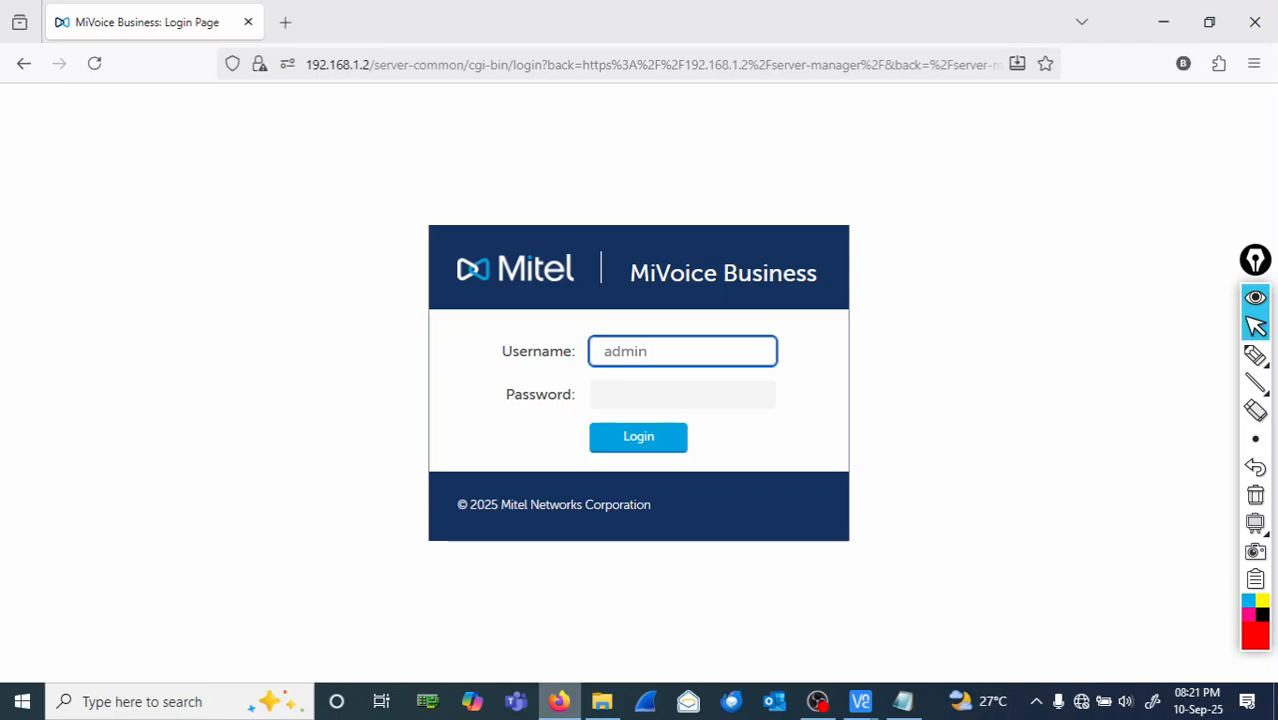
key(Tab)
text(******)
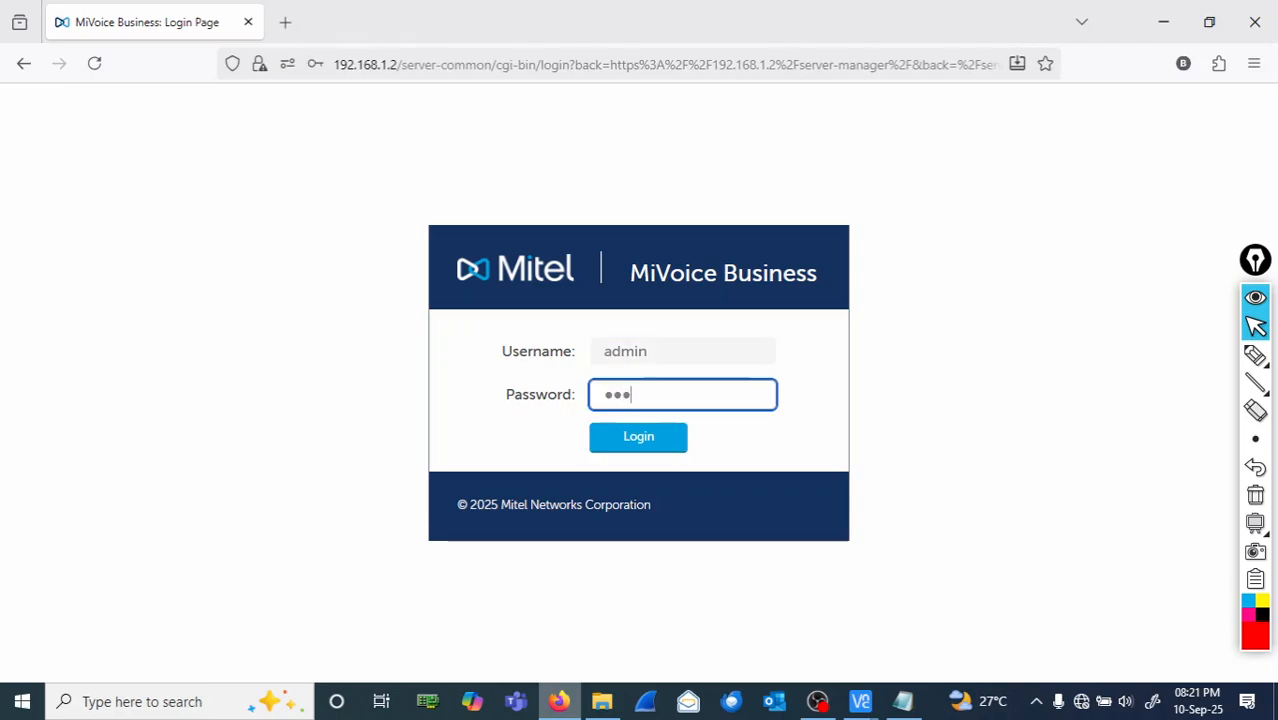
text(****)
key(Return)
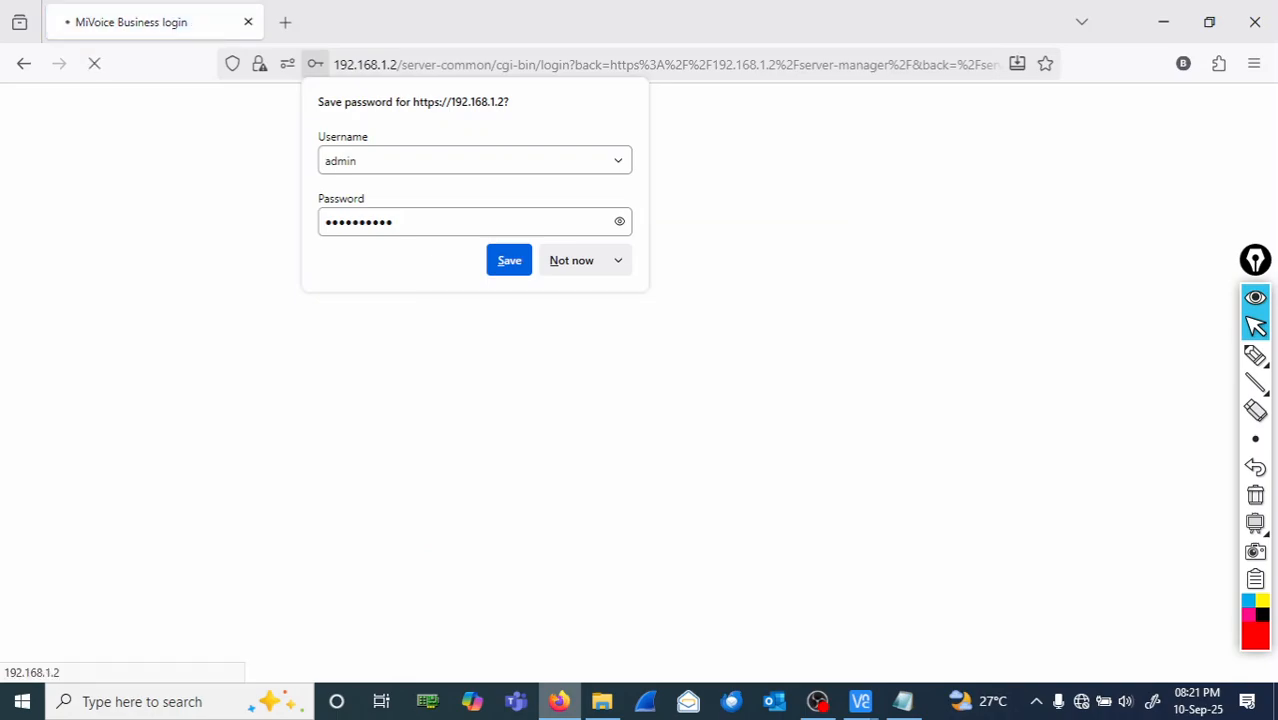
click(573, 274)
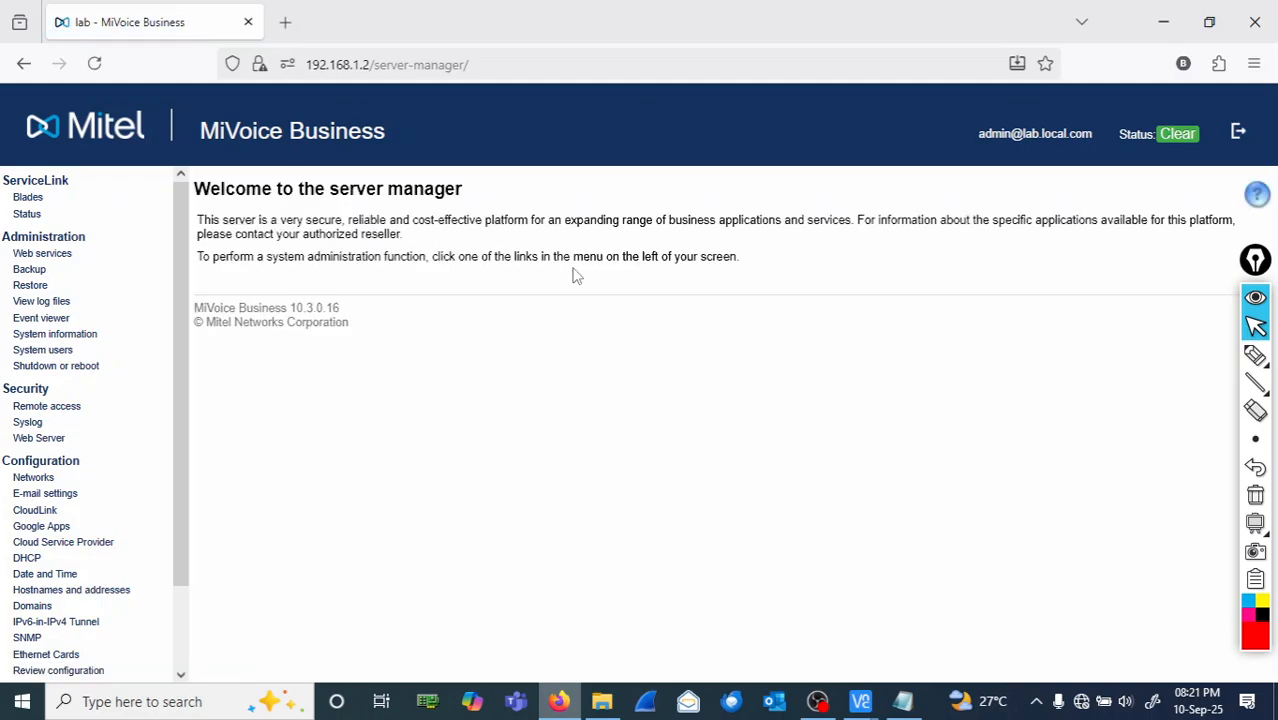
- Handwrite 'successfully reset root' on screen, erase the ink, then log out of server manager
click(1255, 356)
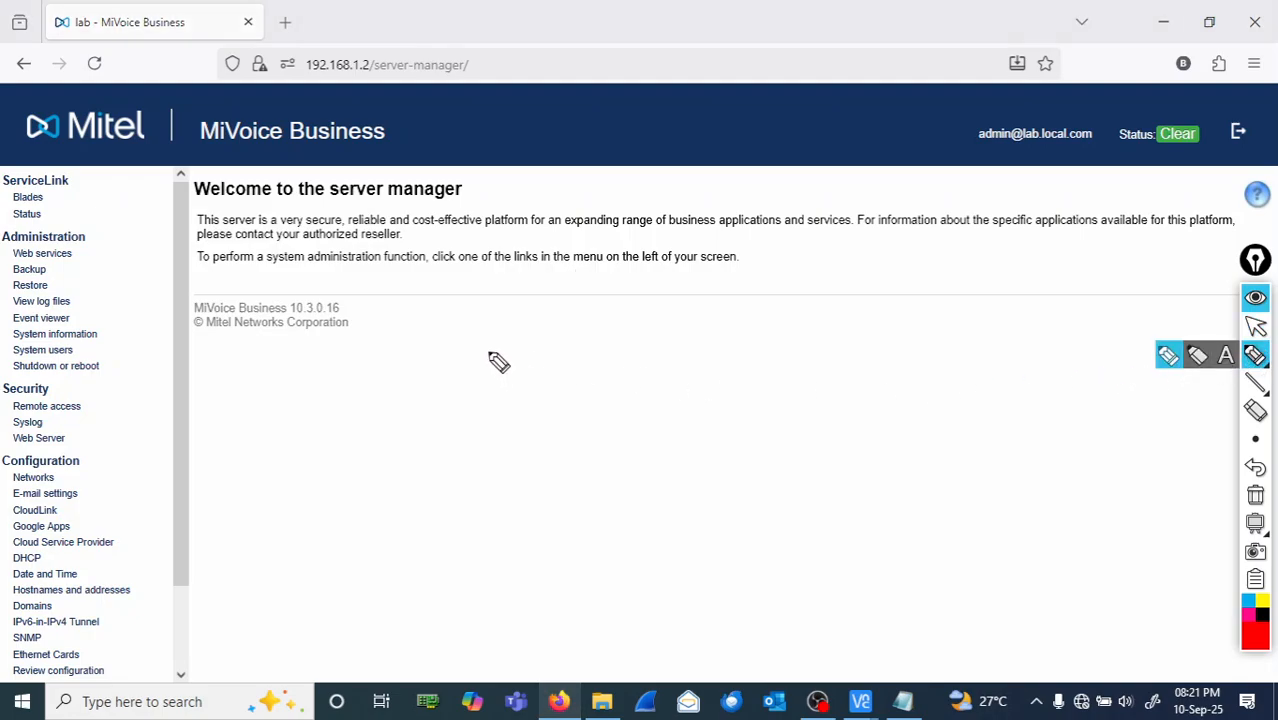
mouse_move(496, 362)
mouse_down()
mouse_move(628, 359)
mouse_move(645, 379)
mouse_move(740, 367)
mouse_move(792, 392)
mouse_up()
drag(700, 350, 712, 370)
mouse_move(502, 466)
mouse_down()
mouse_move(482, 480)
mouse_move(565, 451)
mouse_move(593, 483)
mouse_move(654, 458)
mouse_move(742, 476)
mouse_move(780, 470)
mouse_move(756, 454)
mouse_move(824, 456)
mouse_move(899, 434)
mouse_move(921, 451)
mouse_move(956, 434)
mouse_move(958, 448)
mouse_move(1107, 430)
mouse_move(1113, 456)
mouse_move(1162, 412)
mouse_up()
mouse_move(443, 537)
mouse_down()
mouse_move(528, 528)
mouse_move(677, 553)
mouse_move(770, 531)
mouse_move(826, 540)
mouse_move(856, 523)
mouse_move(1155, 516)
mouse_move(1132, 538)
mouse_up()
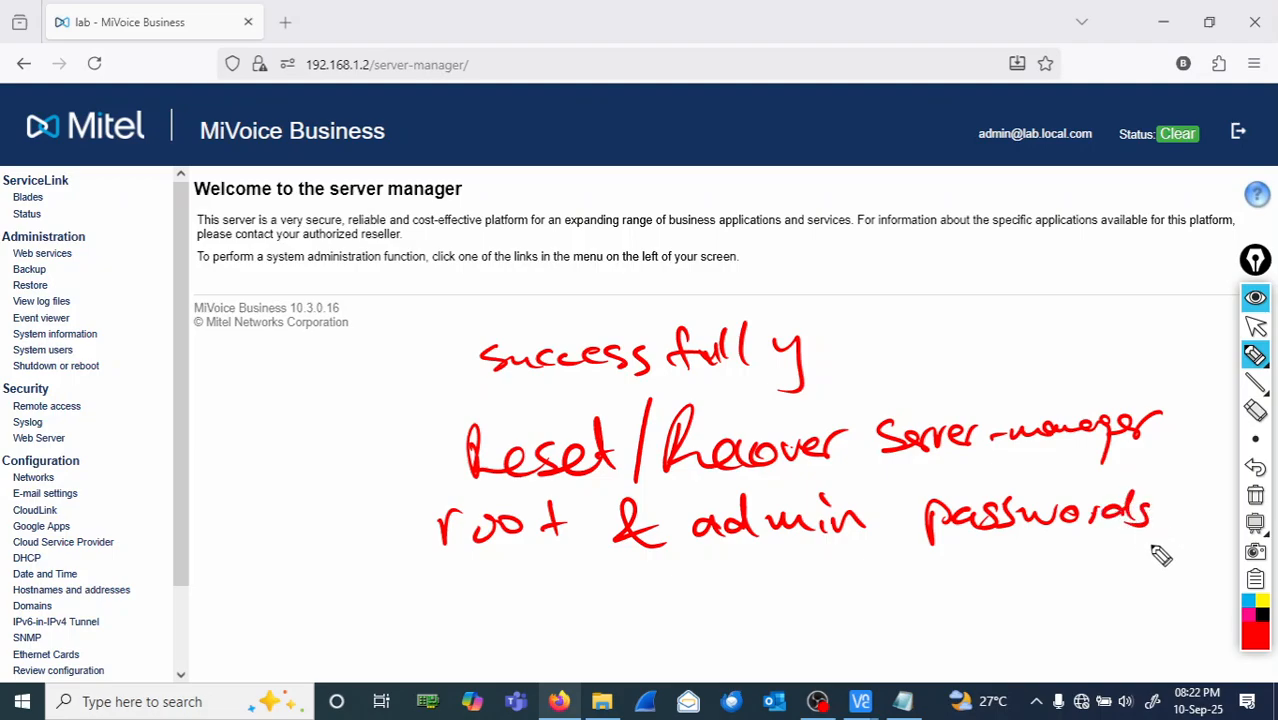
click(1256, 497)
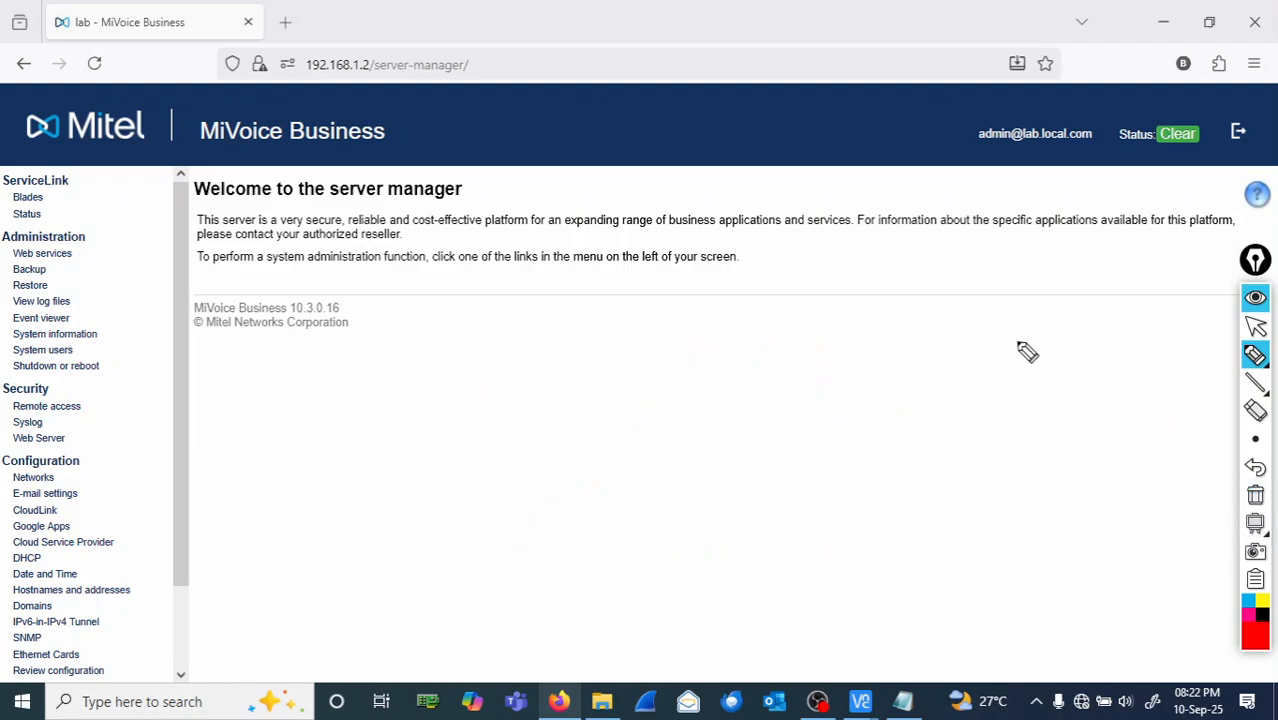
click(1256, 328)
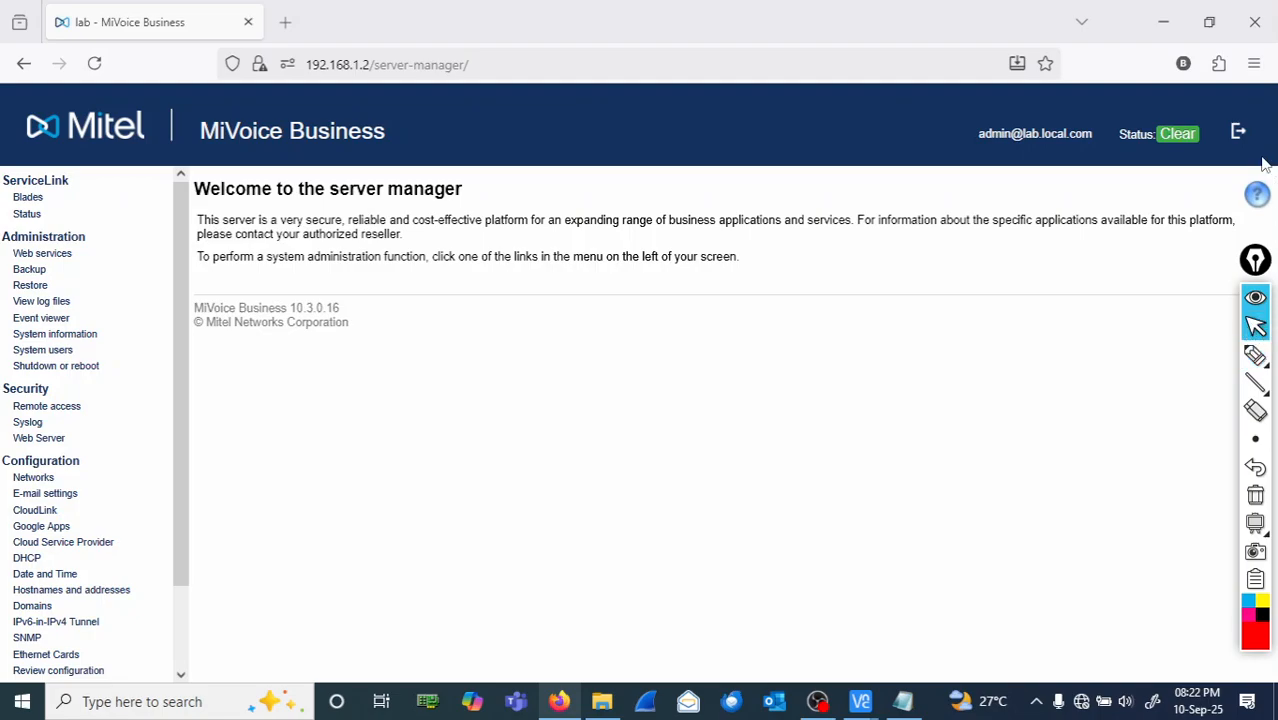
click(1238, 134)
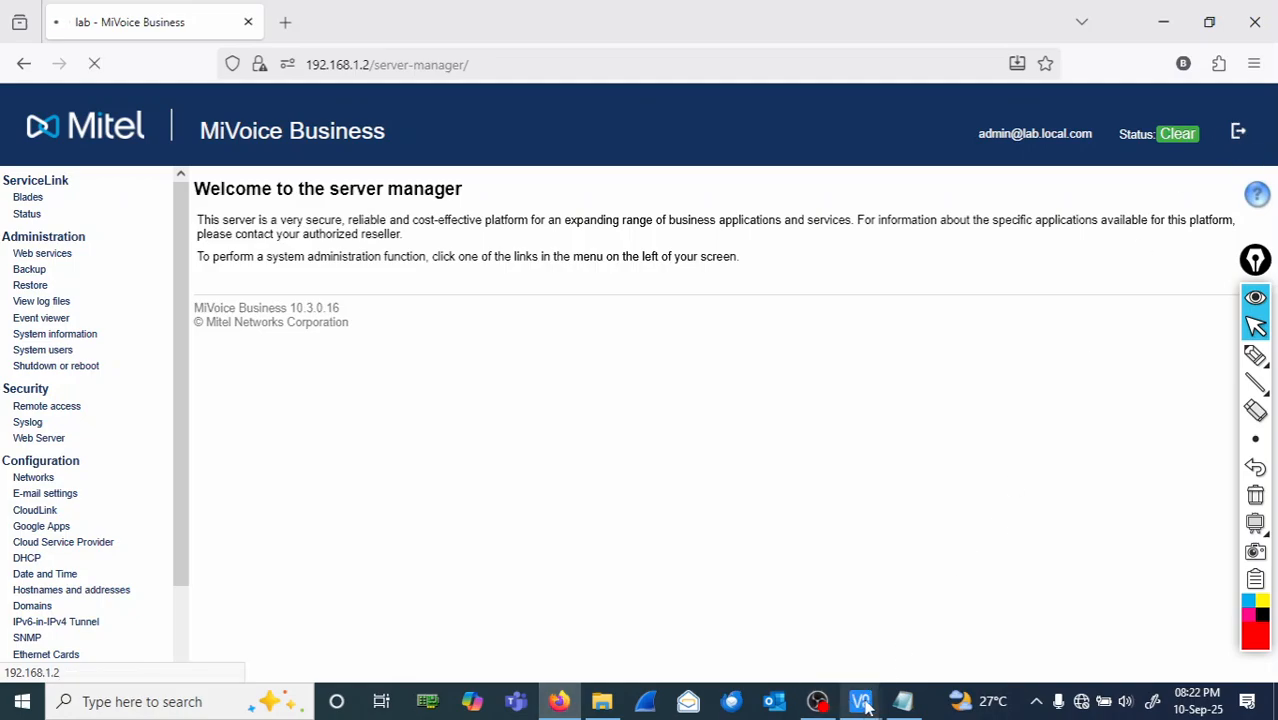
- Bring up the 192.168.1.3:1 console and log in as root to reach the password prompt
mouse_move(861, 701)
click(919, 634)
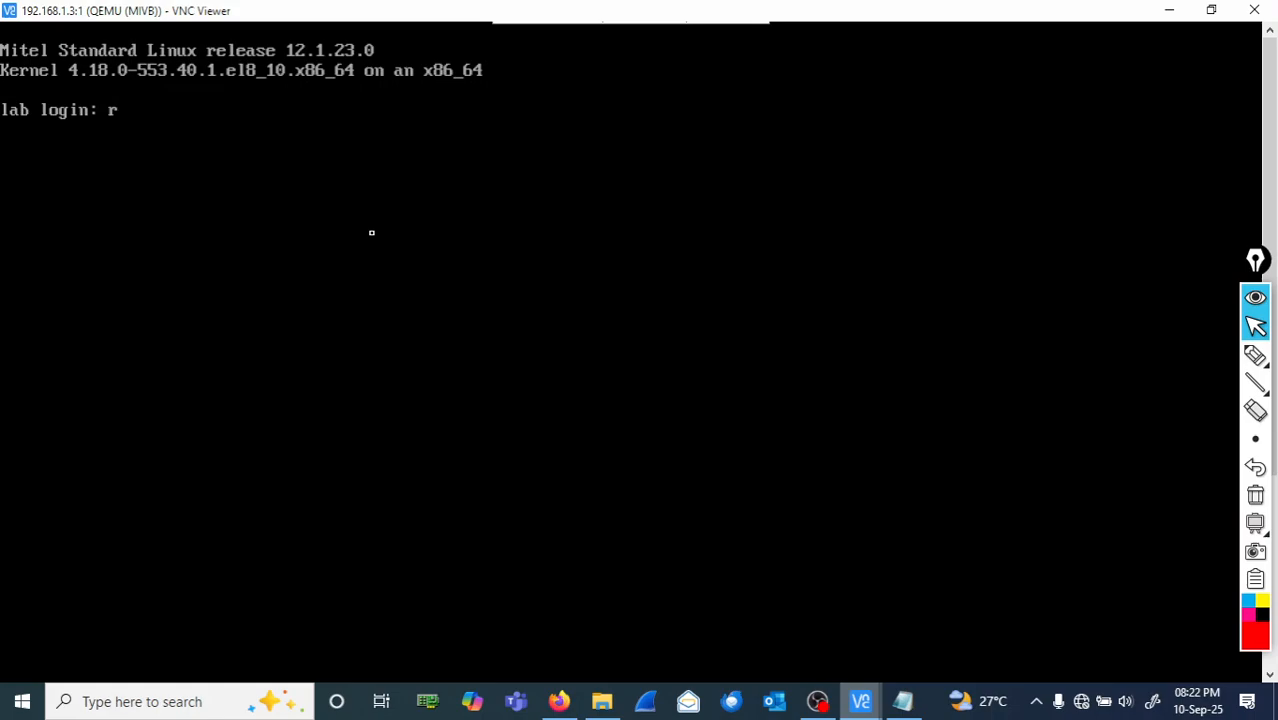
text(oot)
key(Return)
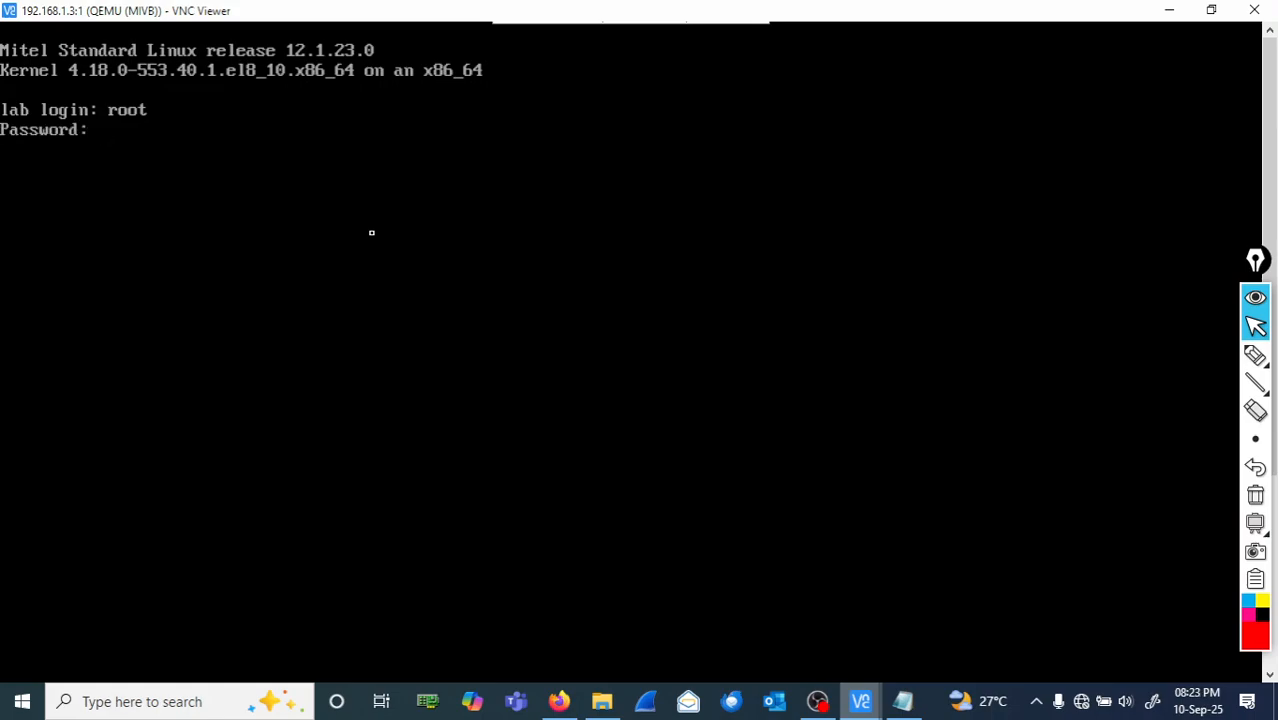
- Annotate that root's password is lost or forgotten, erase the ink, and return to Firefox
click(1255, 355)
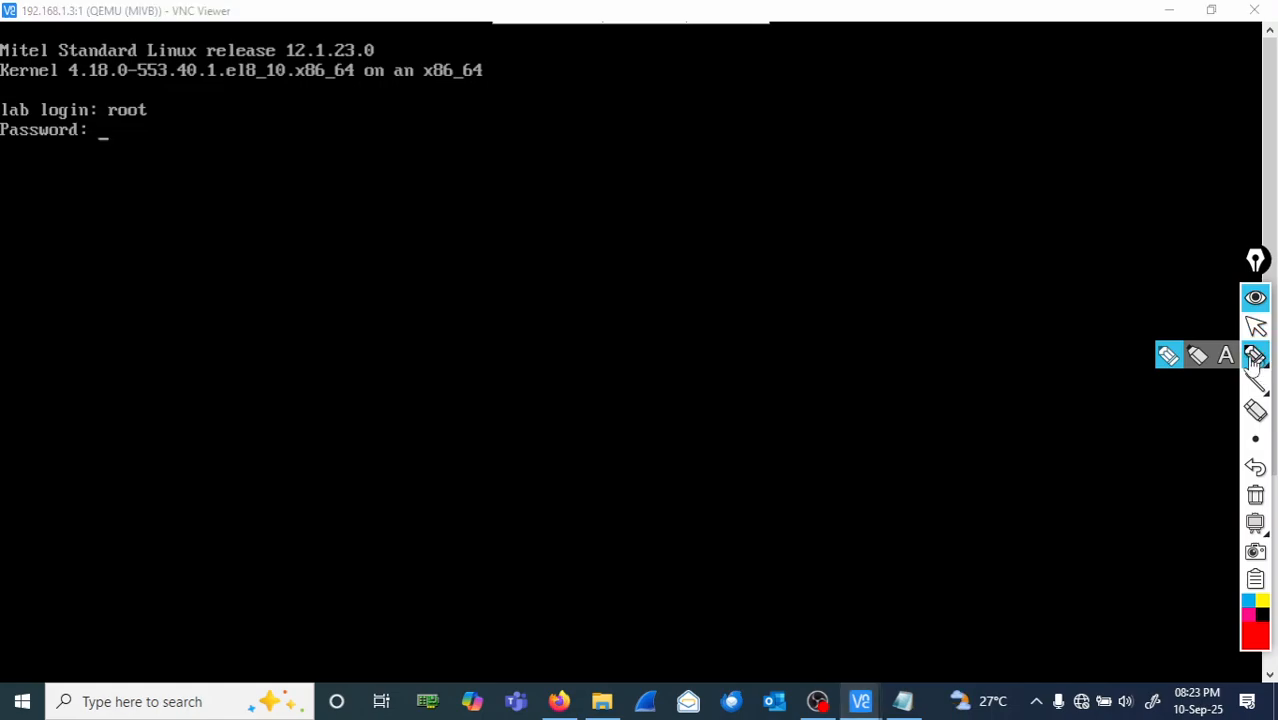
mouse_move(140, 150)
mouse_down()
mouse_move(335, 147)
mouse_move(341, 130)
mouse_move(410, 160)
mouse_move(468, 160)
mouse_up()
drag(374, 156, 397, 152)
mouse_move(525, 148)
mouse_down()
mouse_move(582, 155)
mouse_move(642, 140)
mouse_move(659, 163)
mouse_move(703, 160)
mouse_move(706, 146)
mouse_up()
mouse_move(764, 126)
mouse_down()
mouse_move(766, 164)
mouse_move(790, 151)
mouse_move(835, 163)
mouse_move(879, 143)
mouse_up()
mouse_move(736, 192)
mouse_down()
mouse_move(770, 211)
mouse_move(808, 203)
mouse_move(806, 216)
mouse_up()
mouse_move(750, 256)
mouse_down()
mouse_move(756, 303)
mouse_move(767, 285)
mouse_move(850, 294)
mouse_move(908, 282)
mouse_up()
mouse_move(91, 138)
mouse_down()
mouse_move(147, 124)
mouse_move(102, 129)
mouse_up()
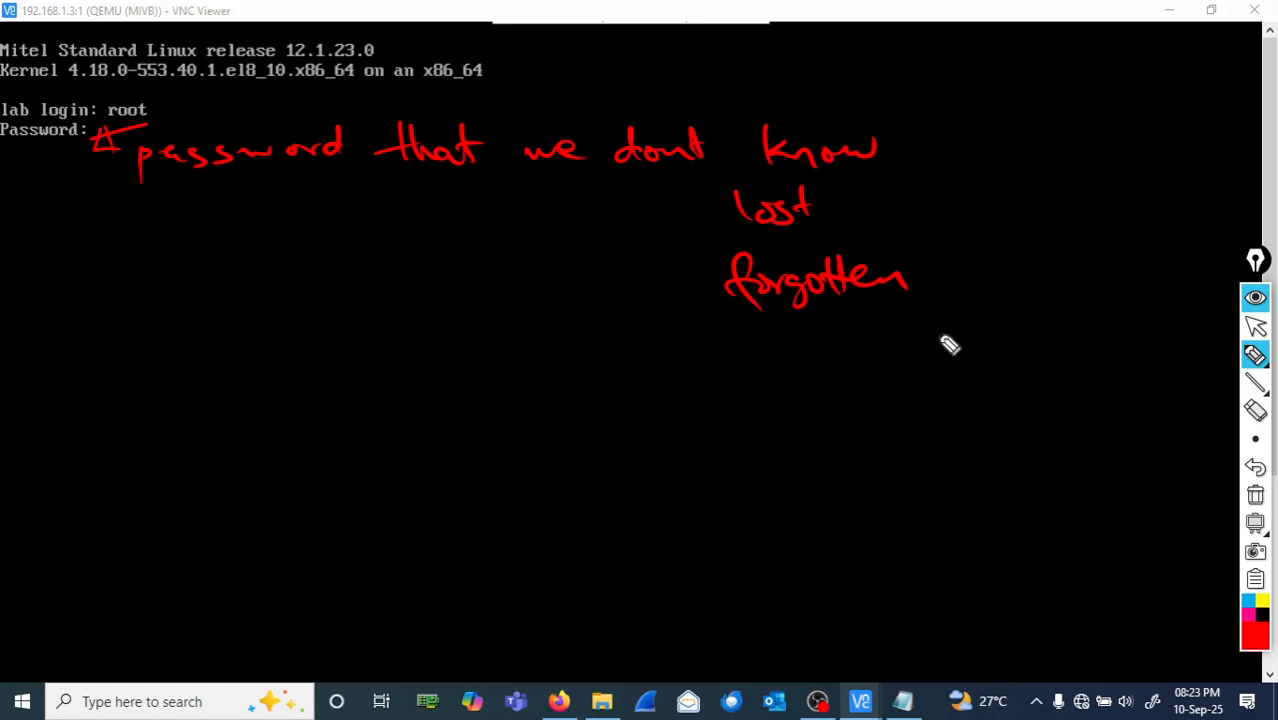
click(1256, 498)
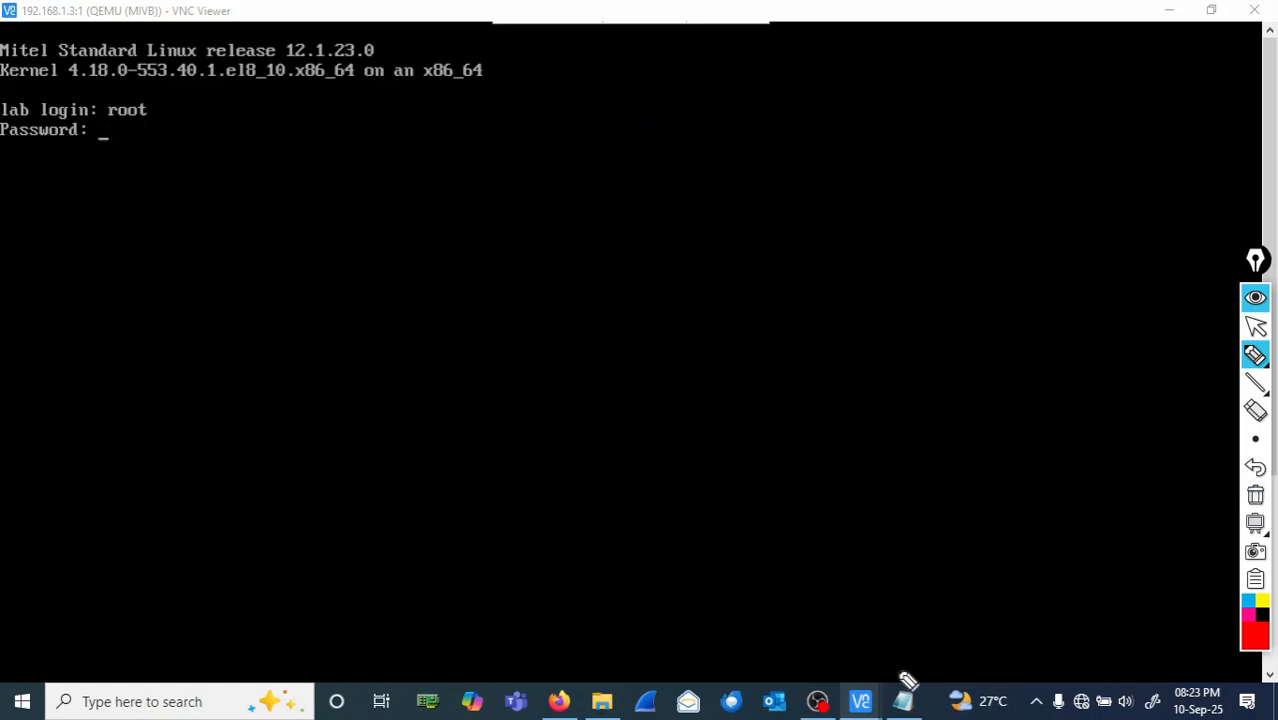
click(1257, 332)
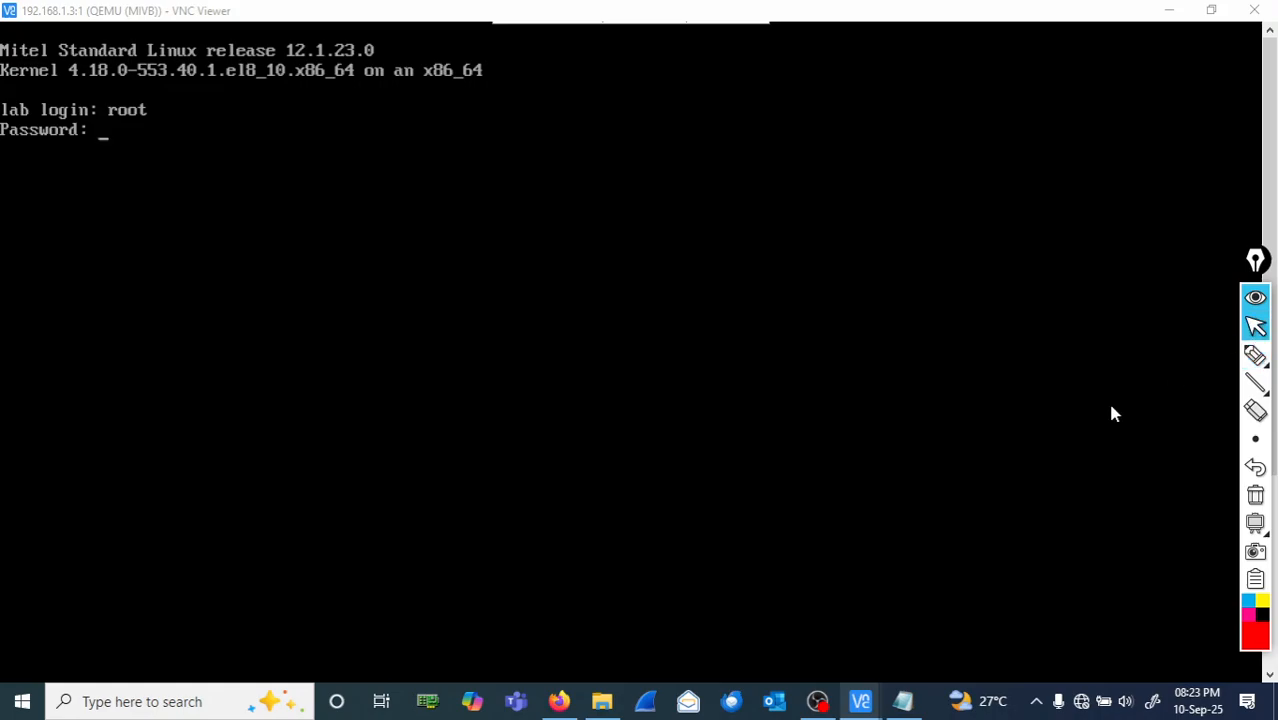
click(559, 701)
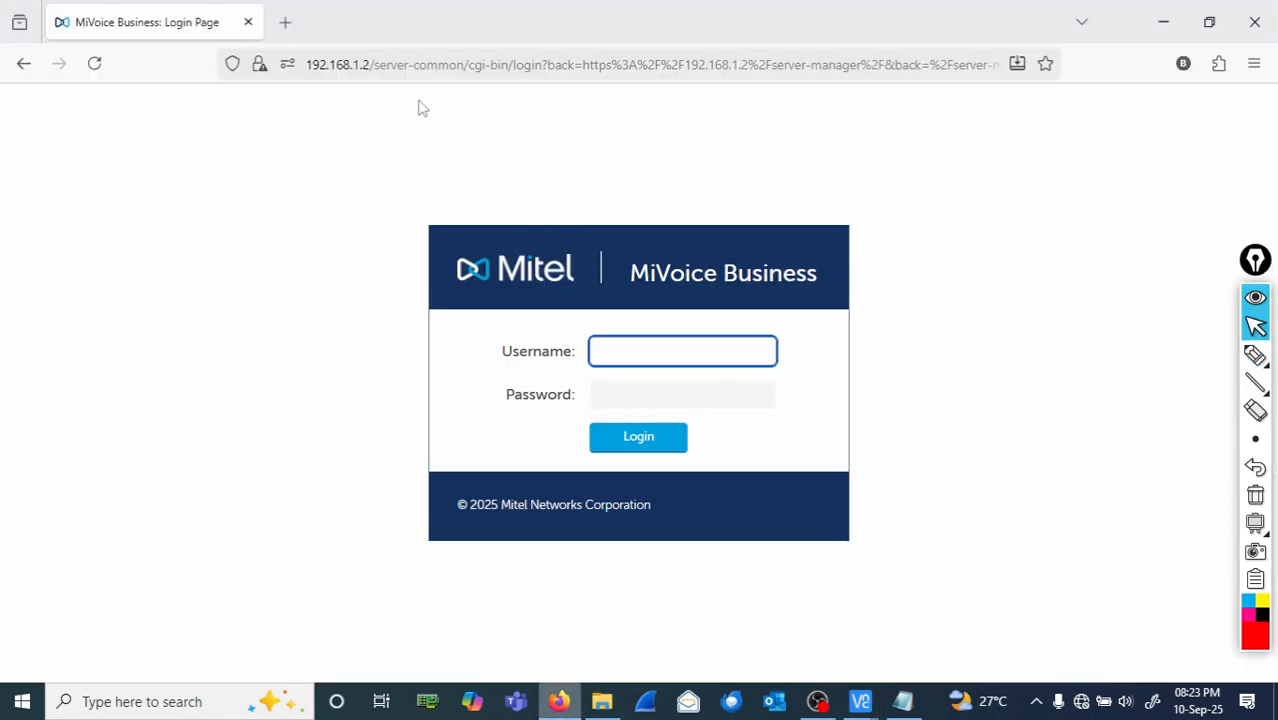
drag(362, 64, 1276, 136)
text(3)
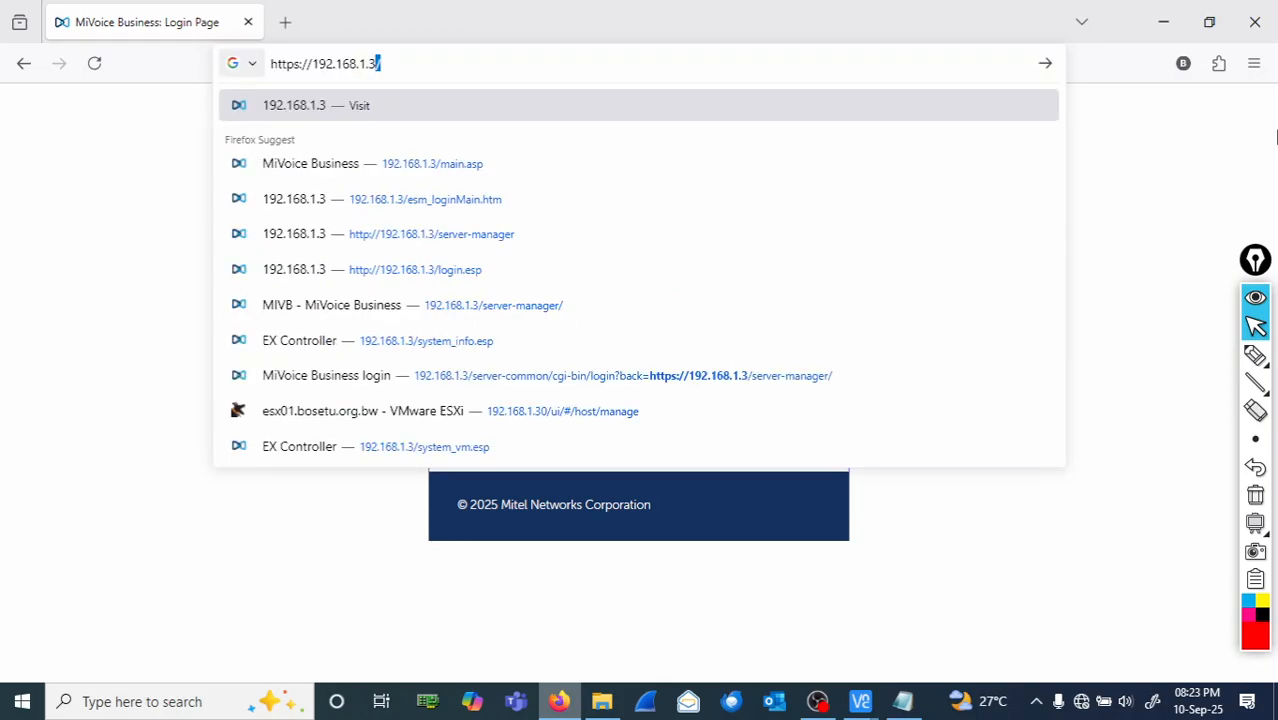
key(Return)
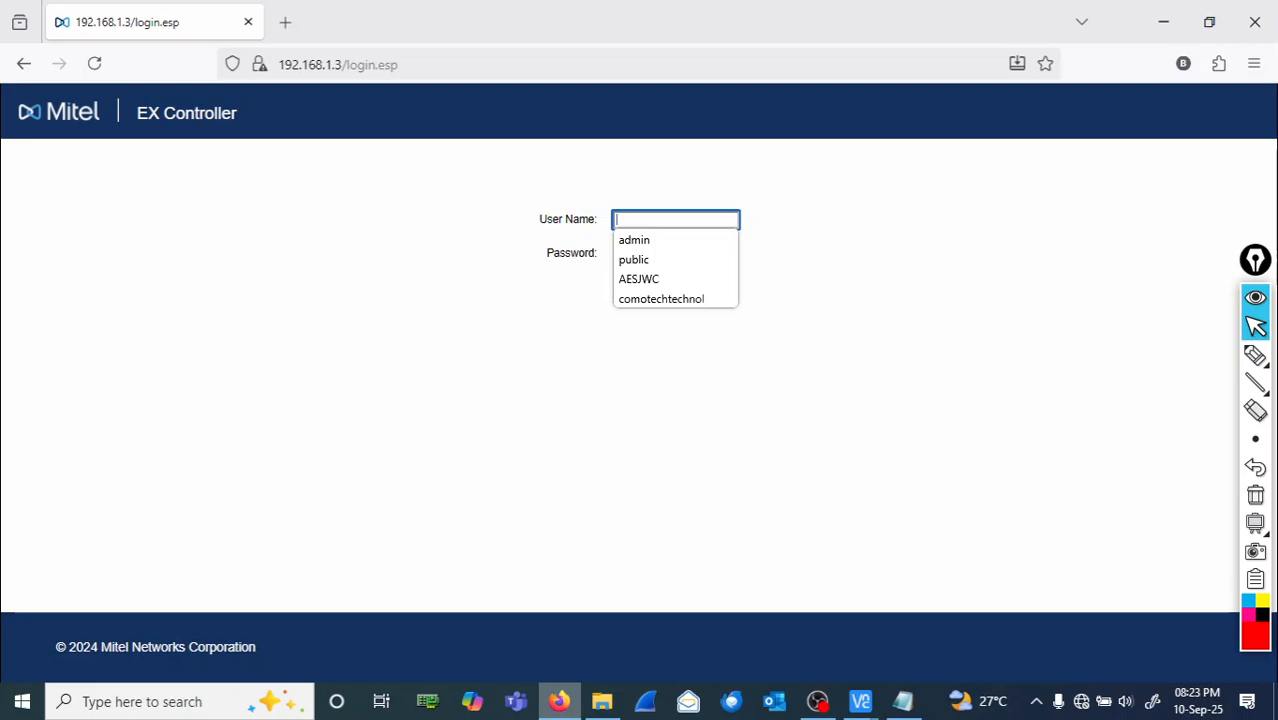
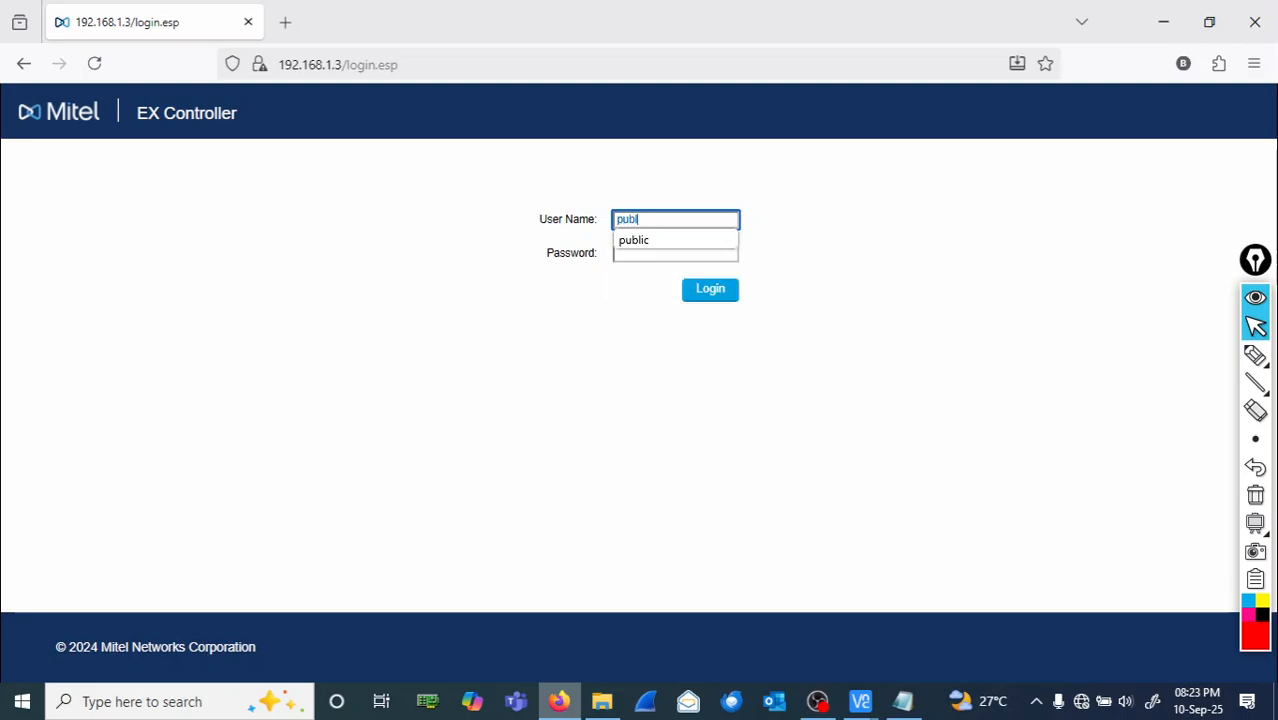
key(Return)
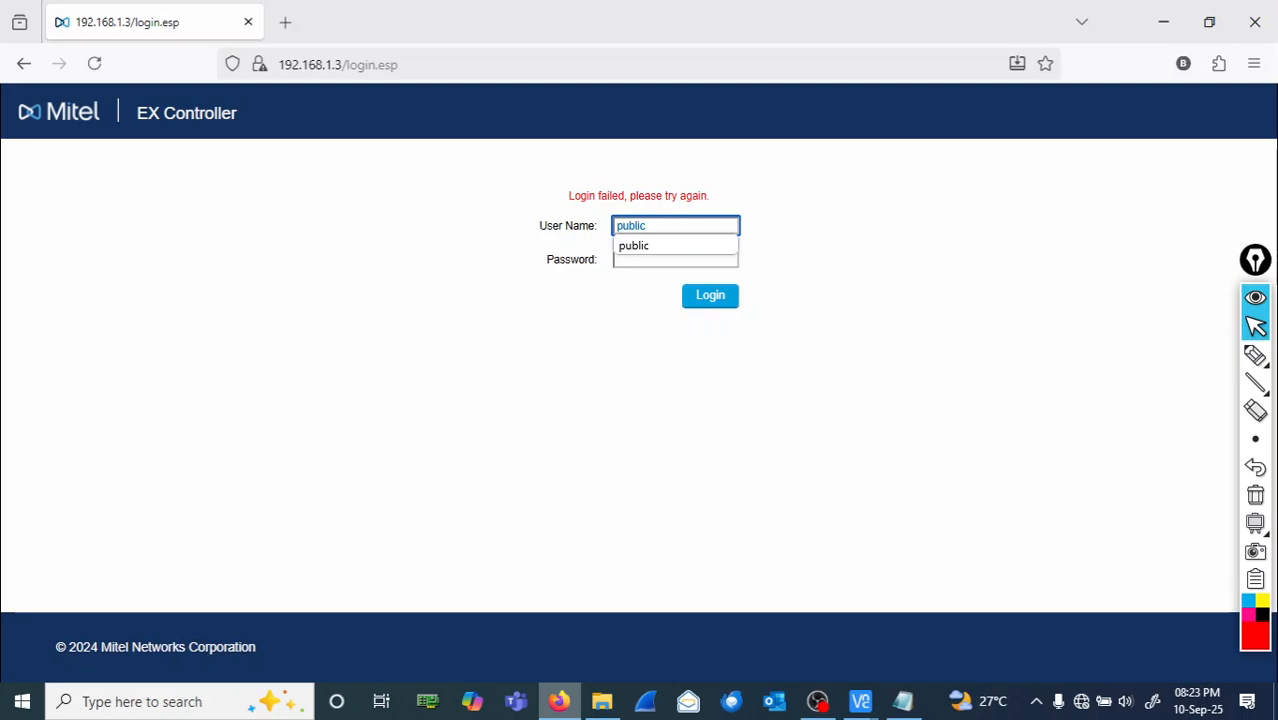
click(692, 259)
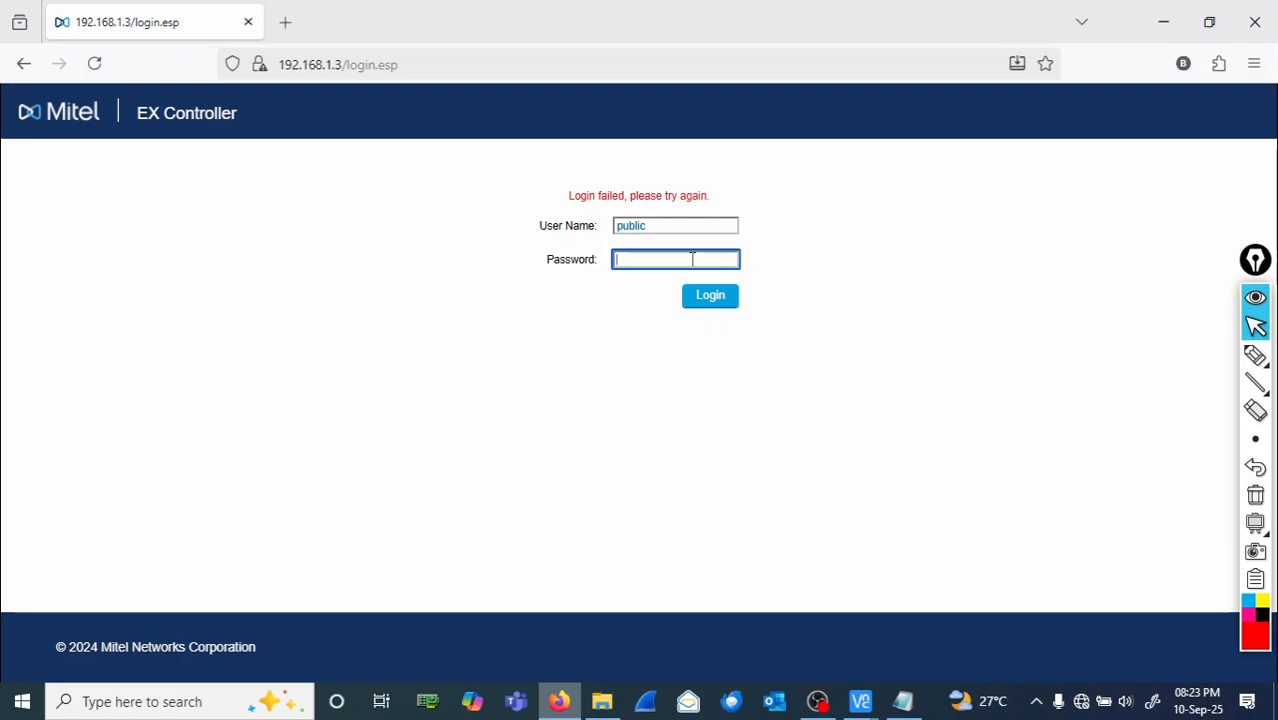
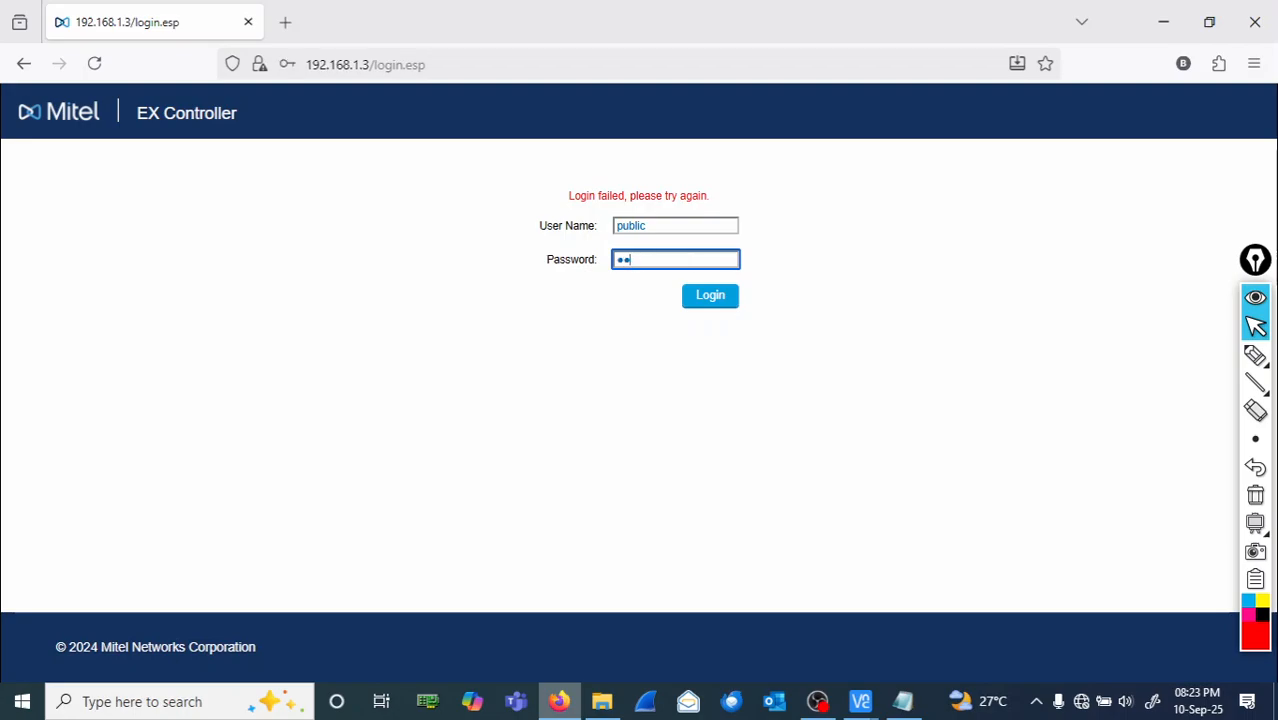
- Log in with the correct password, decline saving it, and open the Virtual Machines page
key(BackSpace)
key(BackSpace)
text(*******)
key(Return)
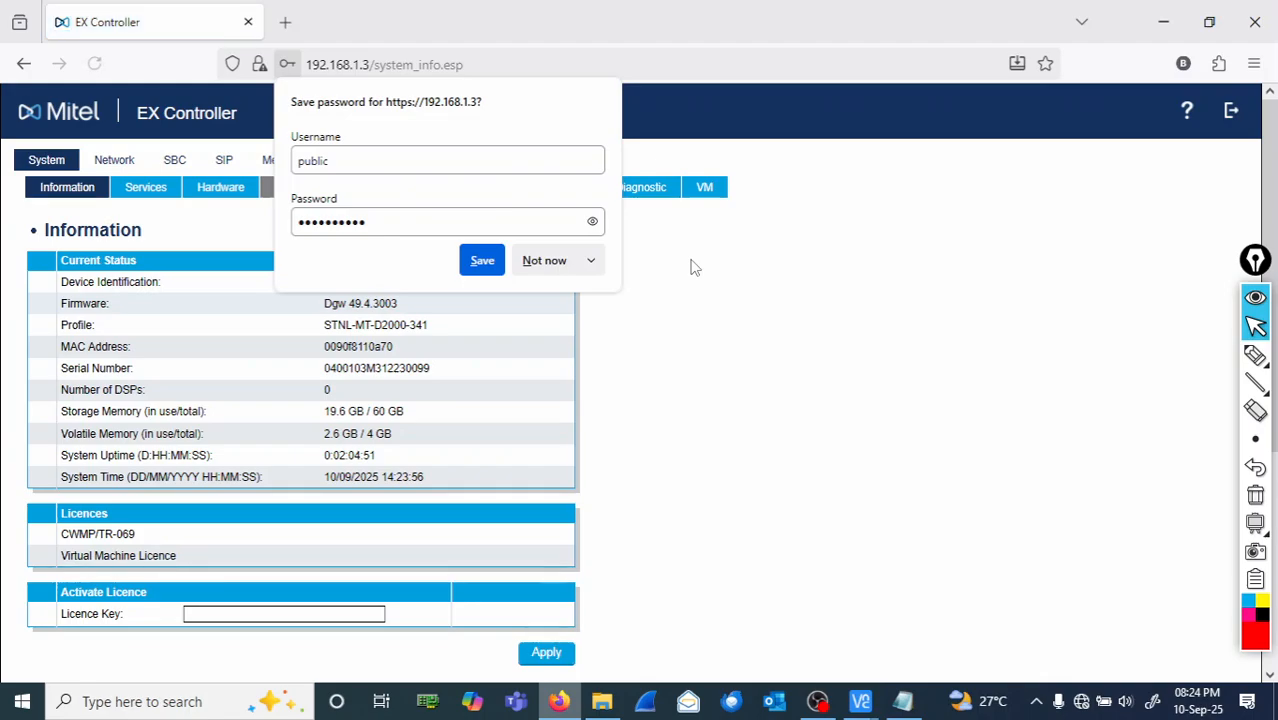
click(779, 342)
click(707, 189)
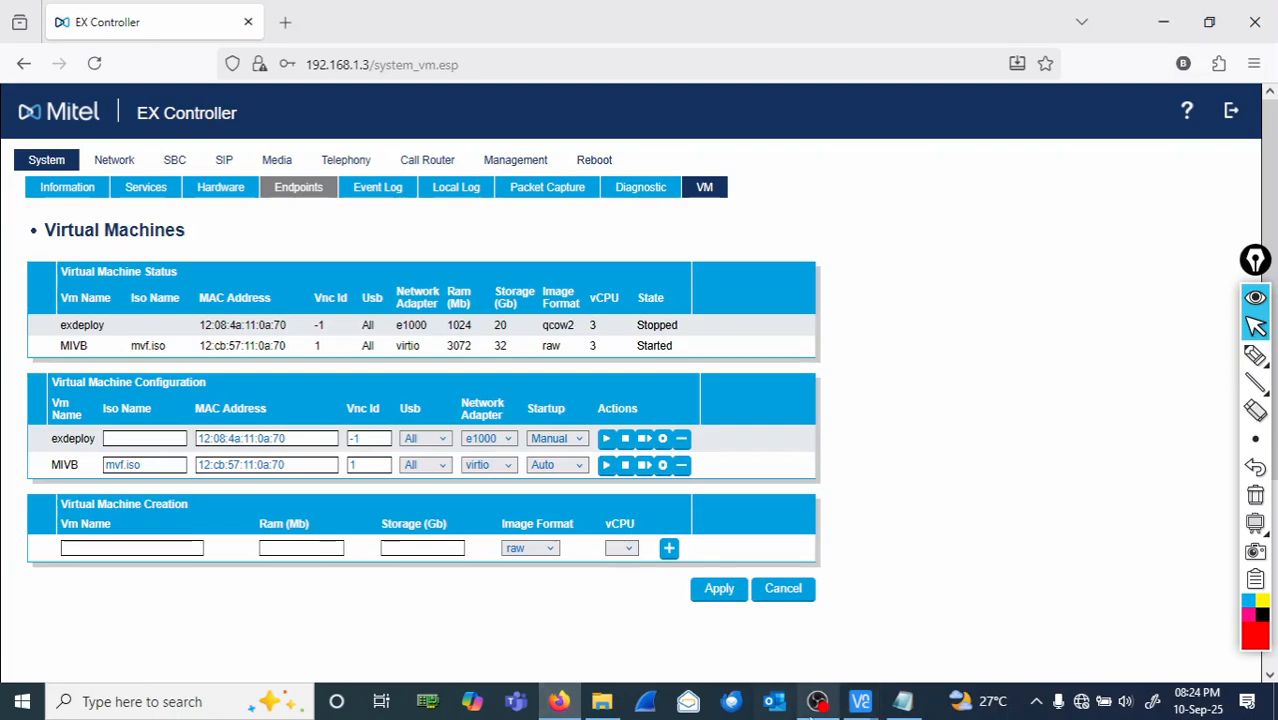
- Un-maximize the MIVB console and EX Controller browser and tile them side by side
mouse_move(866, 703)
click(940, 626)
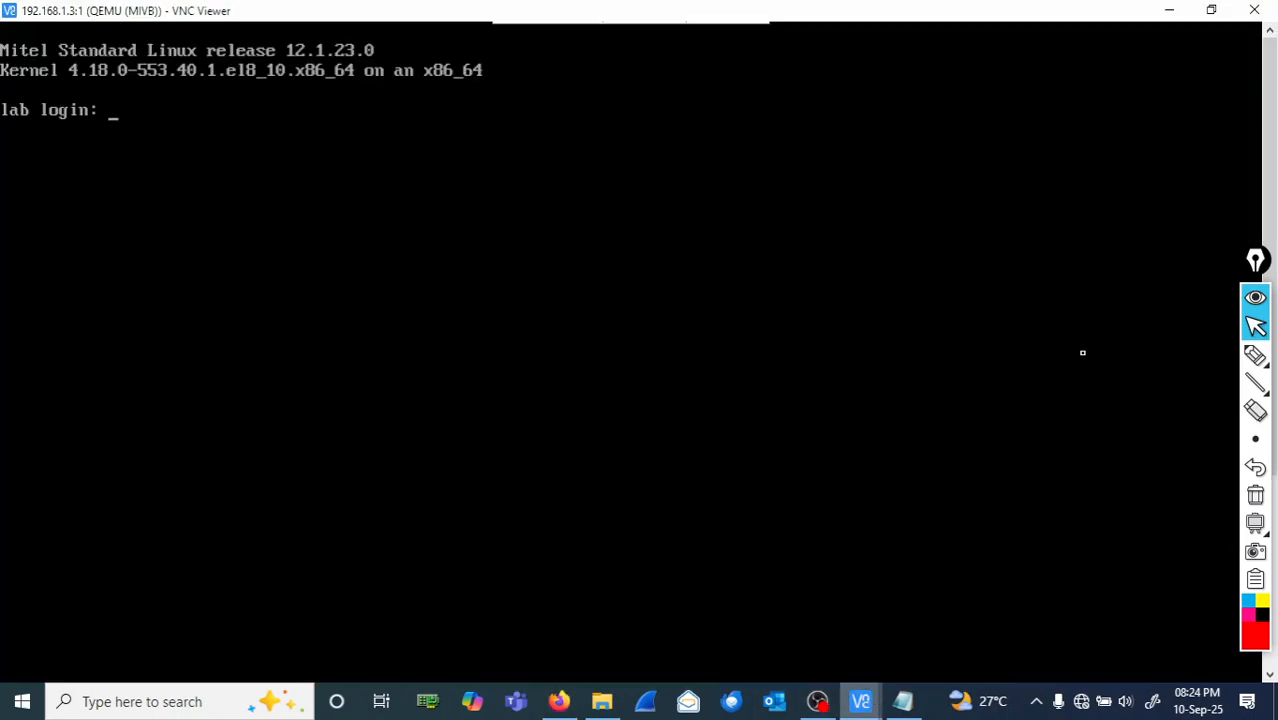
click(1211, 10)
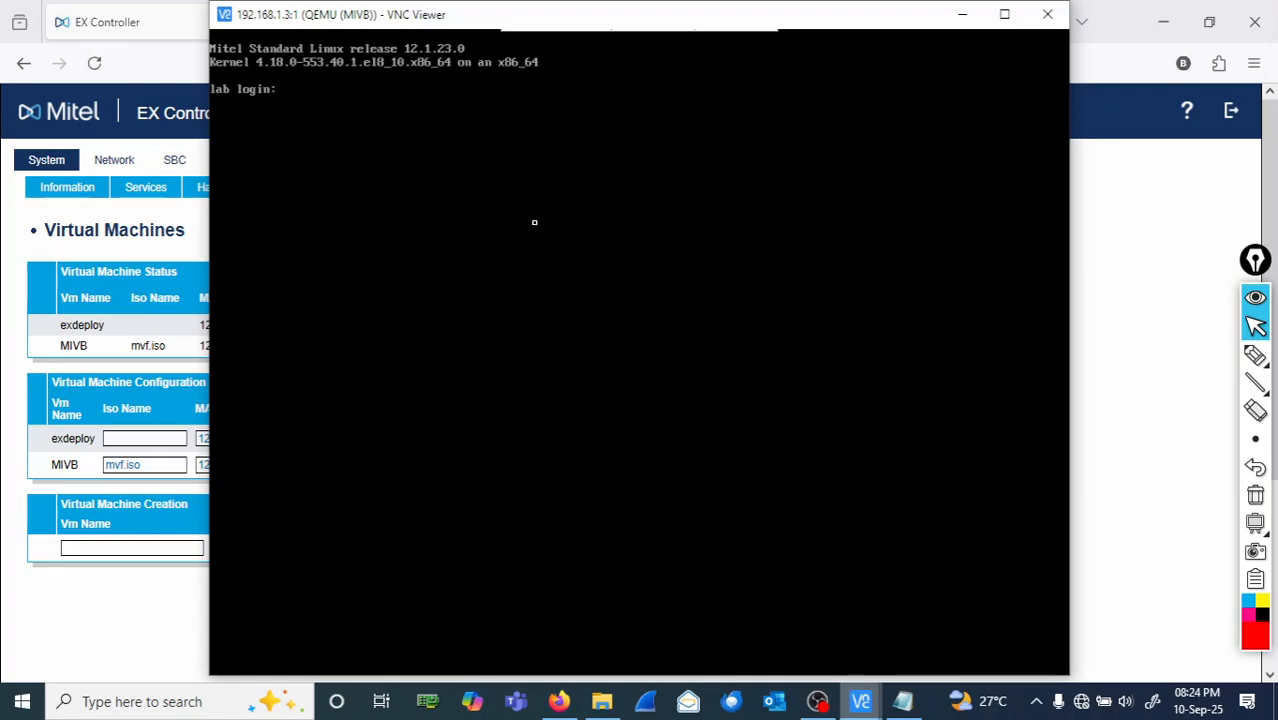
drag(836, 20, 1030, 40)
click(934, 9)
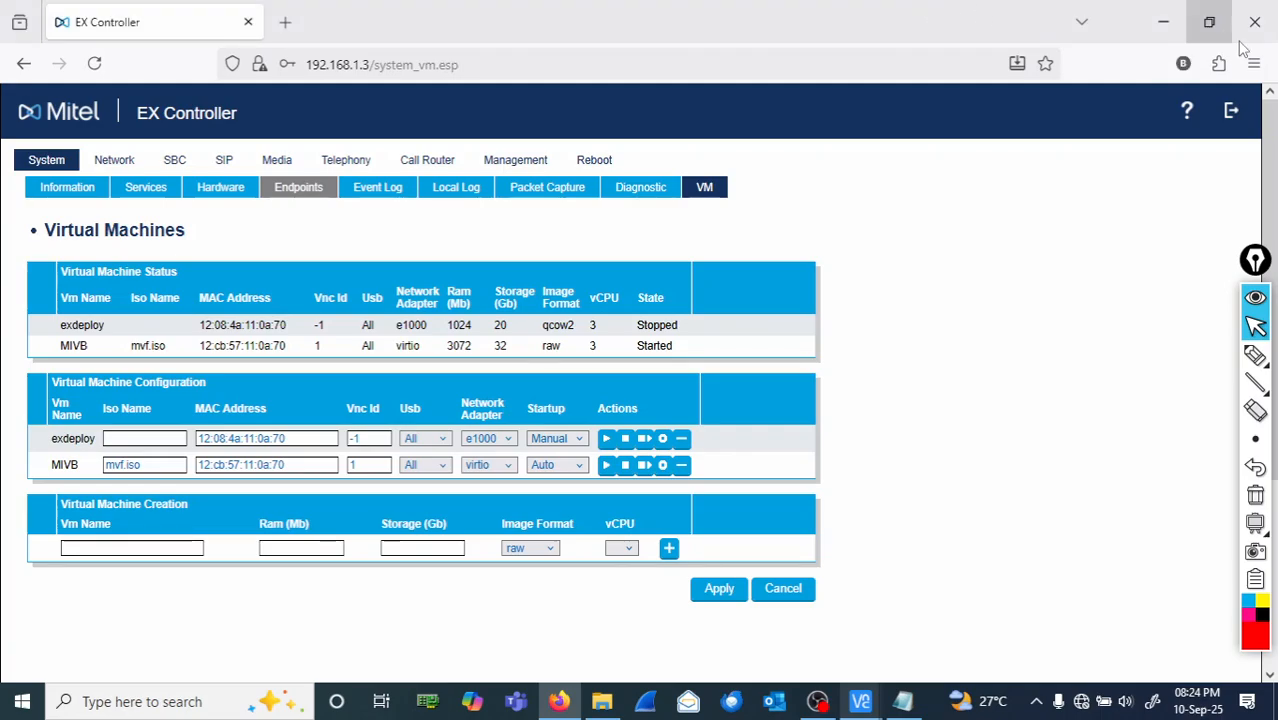
click(1209, 30)
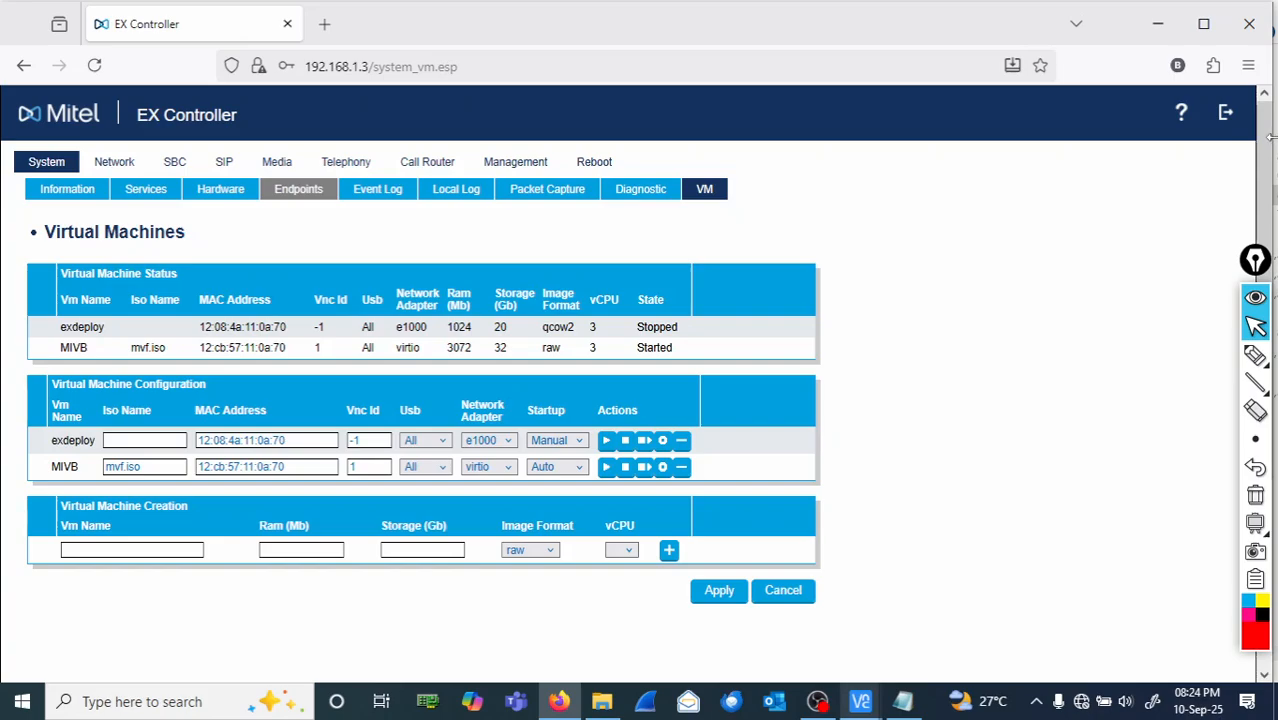
drag(1272, 140, 691, 206)
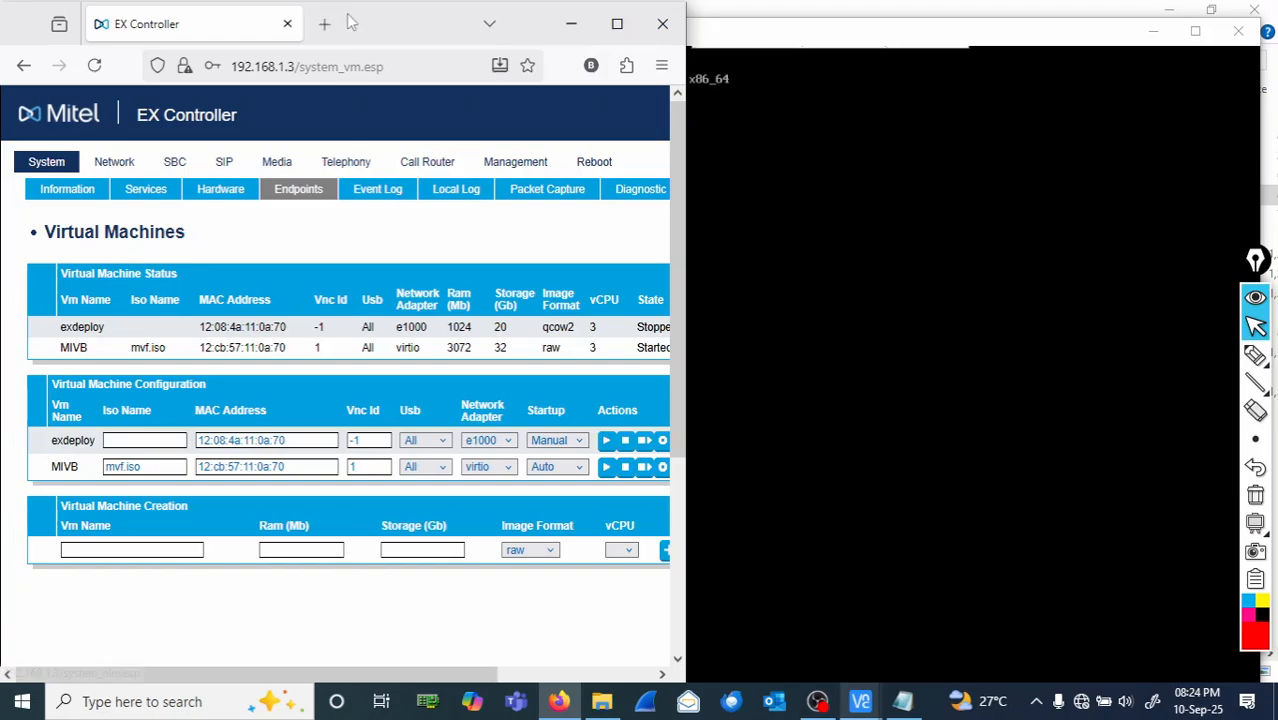
drag(386, 25, 292, 33)
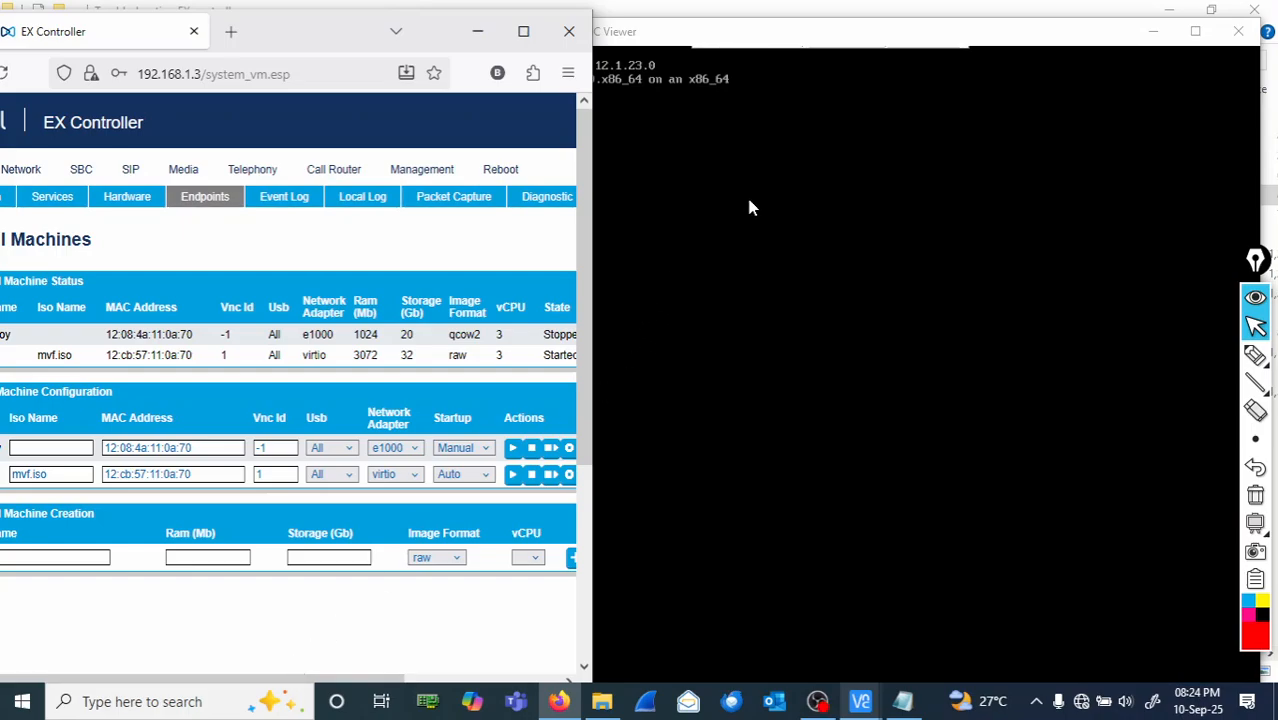
drag(801, 44, 1004, 40)
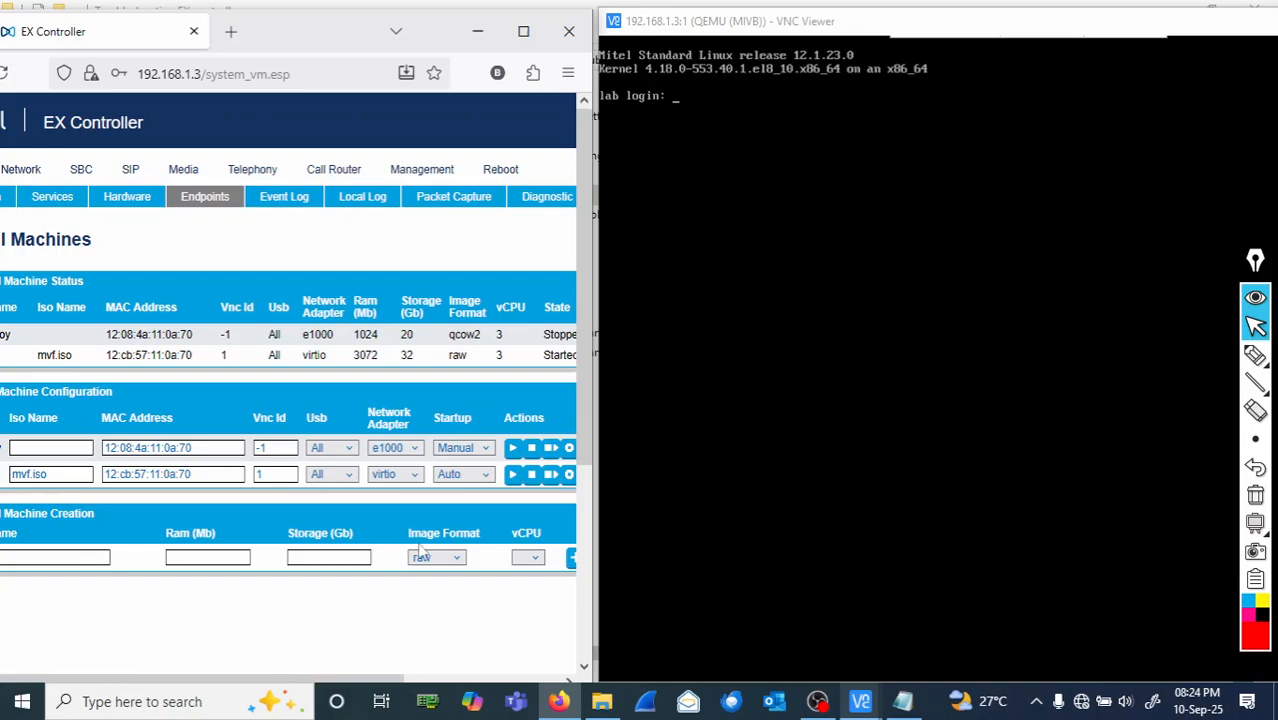
- Restart MIVB, maximize its console, and edit the default GRUB entry's linux kernel line
click(549, 479)
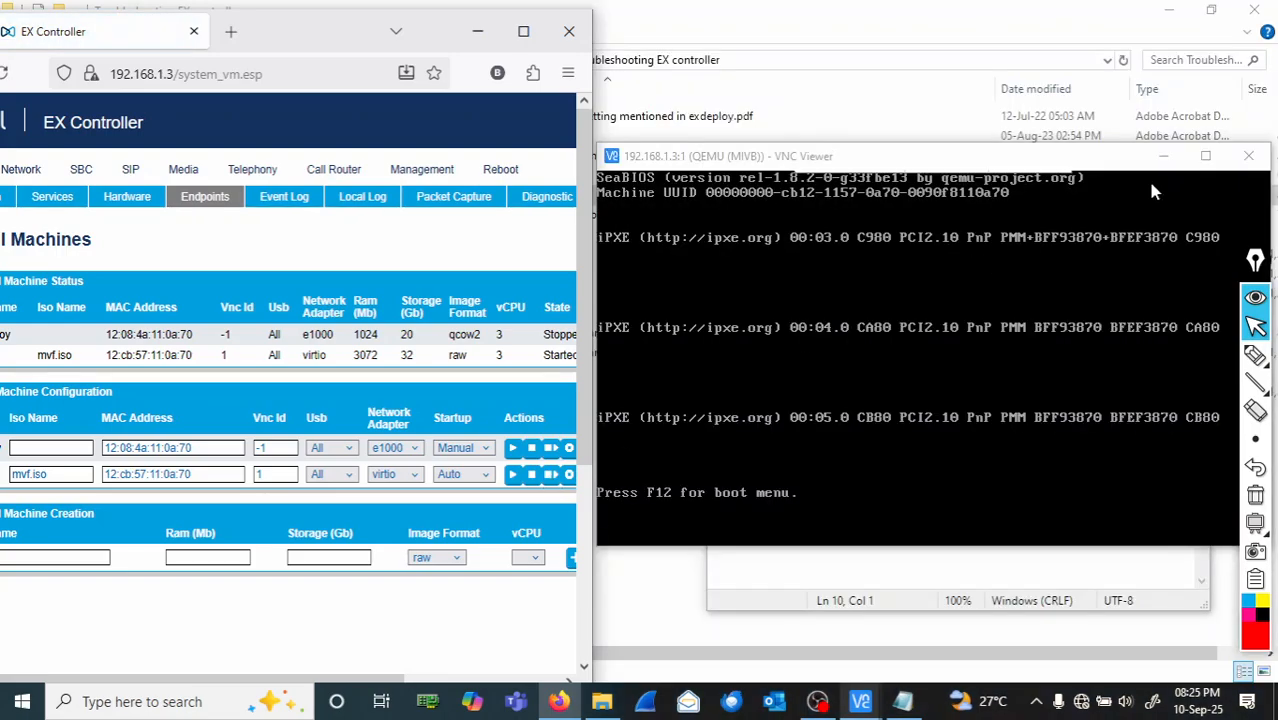
click(1203, 170)
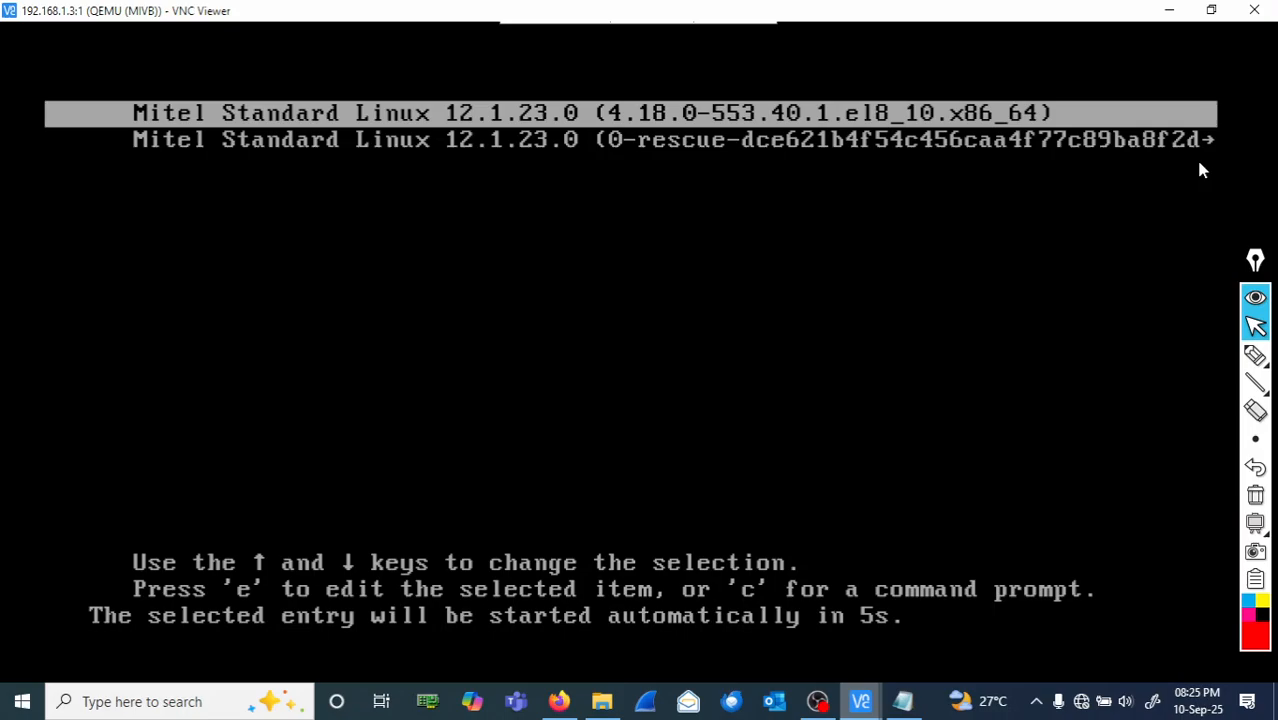
key(e)
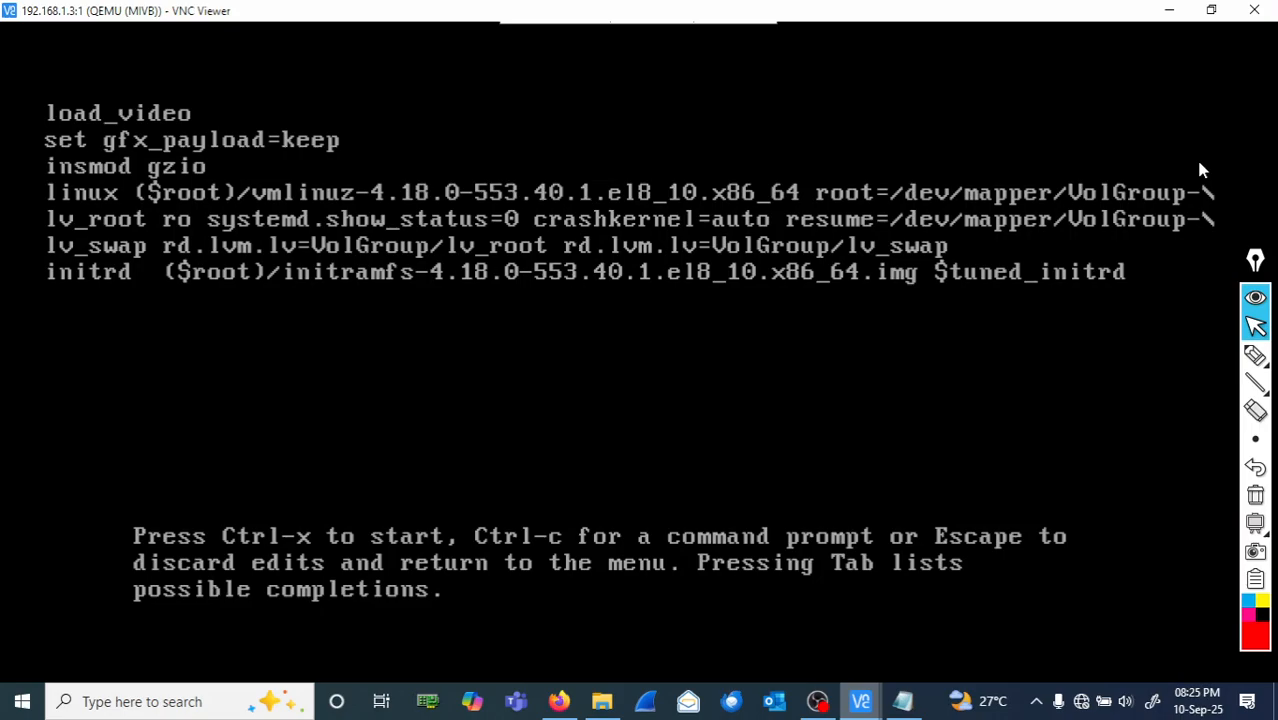
key(Right)
key(Right)
key(Right)
key(Right)
key(Right)
key(Right)
key(Right)
key(Right)
key(Right)
key(Right)
key(Right)
key(Right)
key(Right)
key(Right)
key(Right)
key(Right)
key(Right)
key(Right)
key(Right)
key(Right)
key(Right)
key(Right)
key(Right)
key(Right)
key(Right)
key(Right)
key(Right)
key(Right)
key(Right)
key(Right)
key(Right)
key(Right)
key(Right)
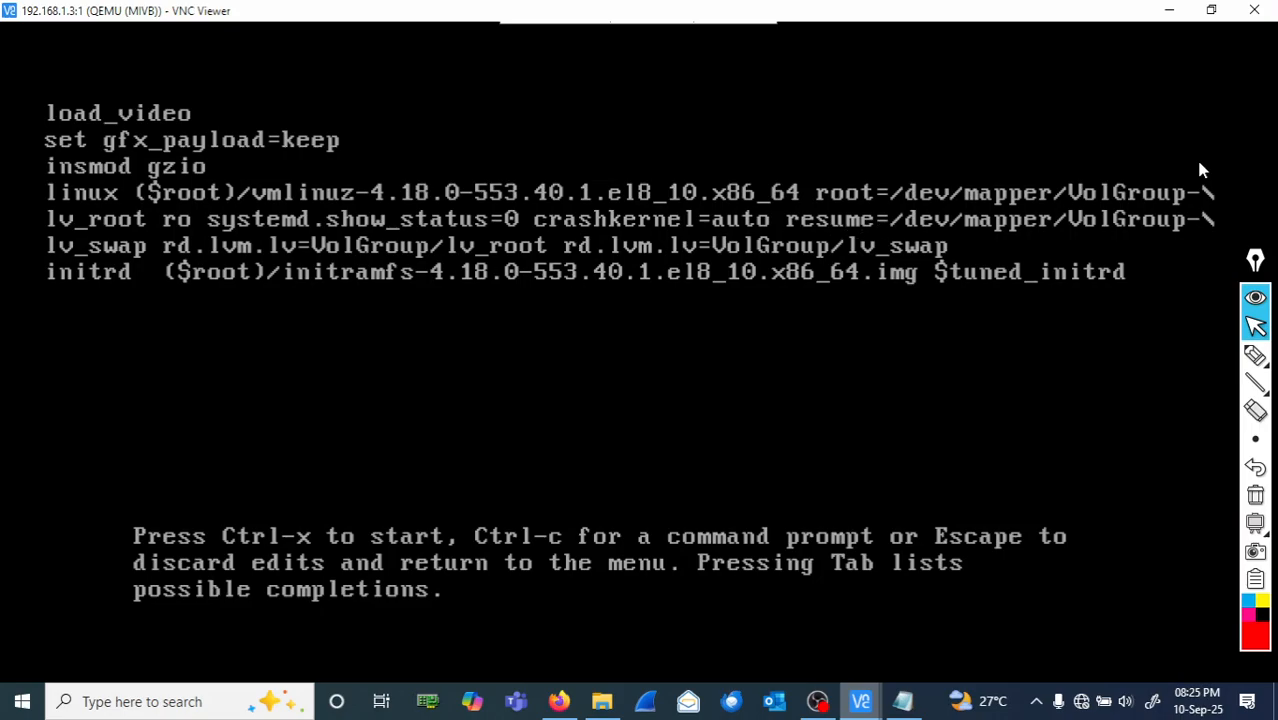